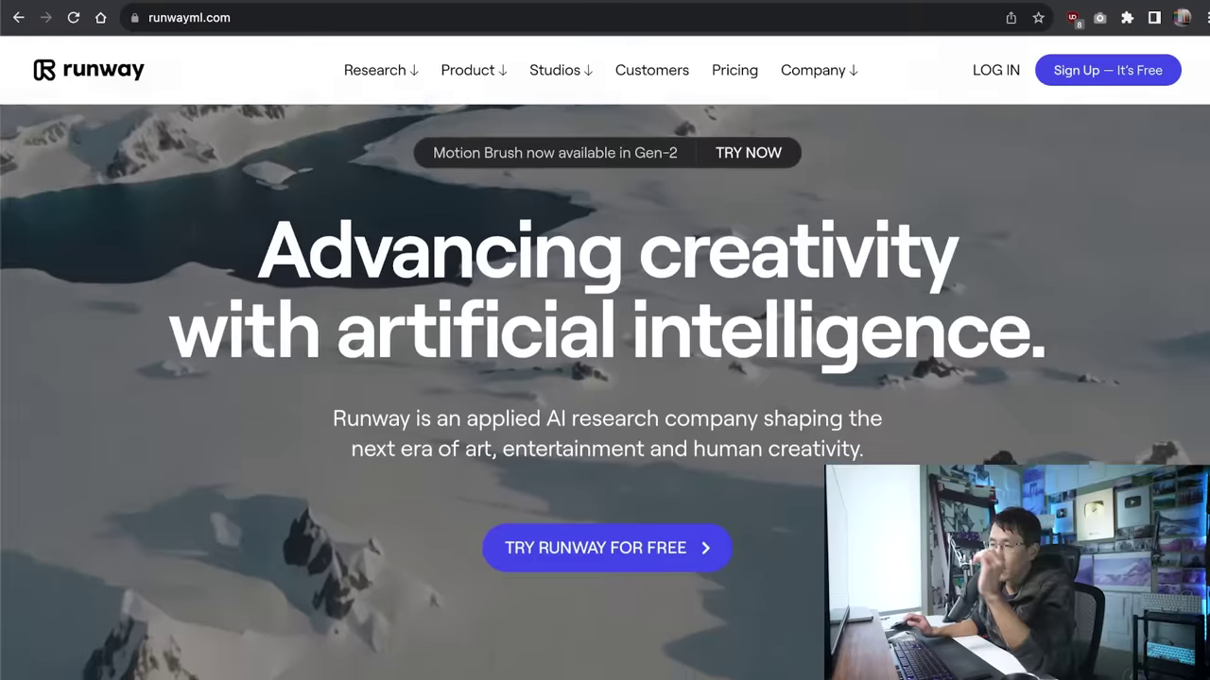
# Scroll through Runway's homepage and the Gen-2 text-to-video page.
pyautogui.scroll(-10, 605, 378)
pyautogui.scroll(-5, 605, 378)
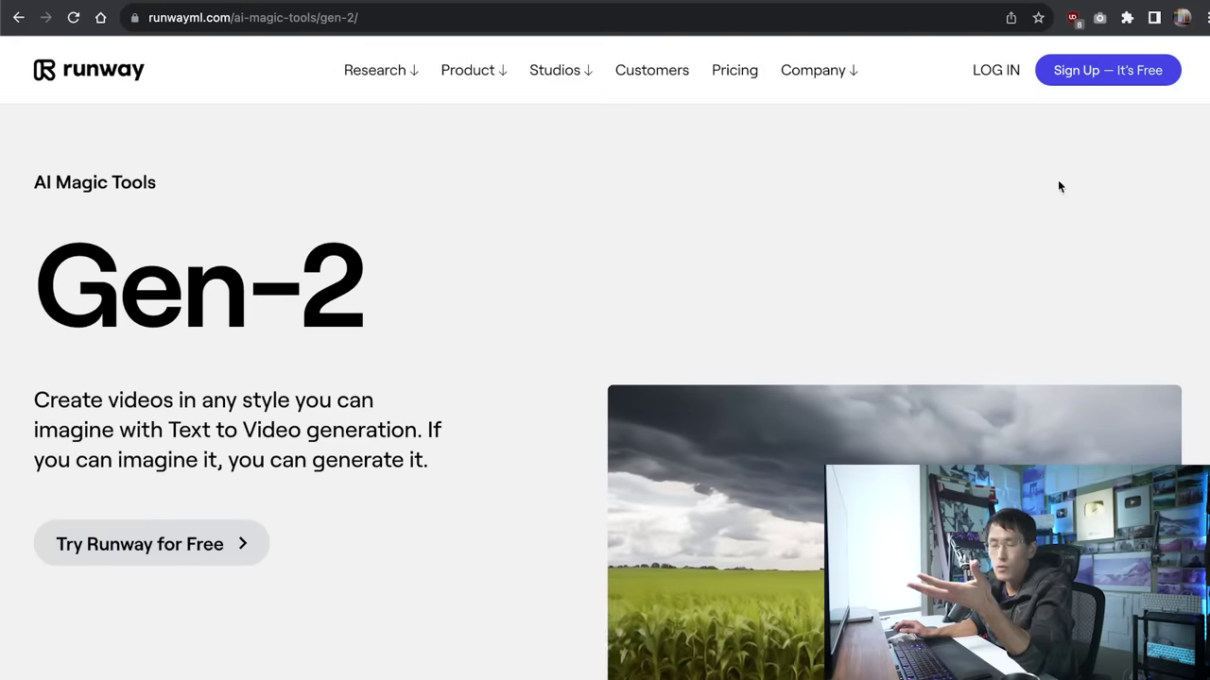
pyautogui.scroll(-3, 605, 378)
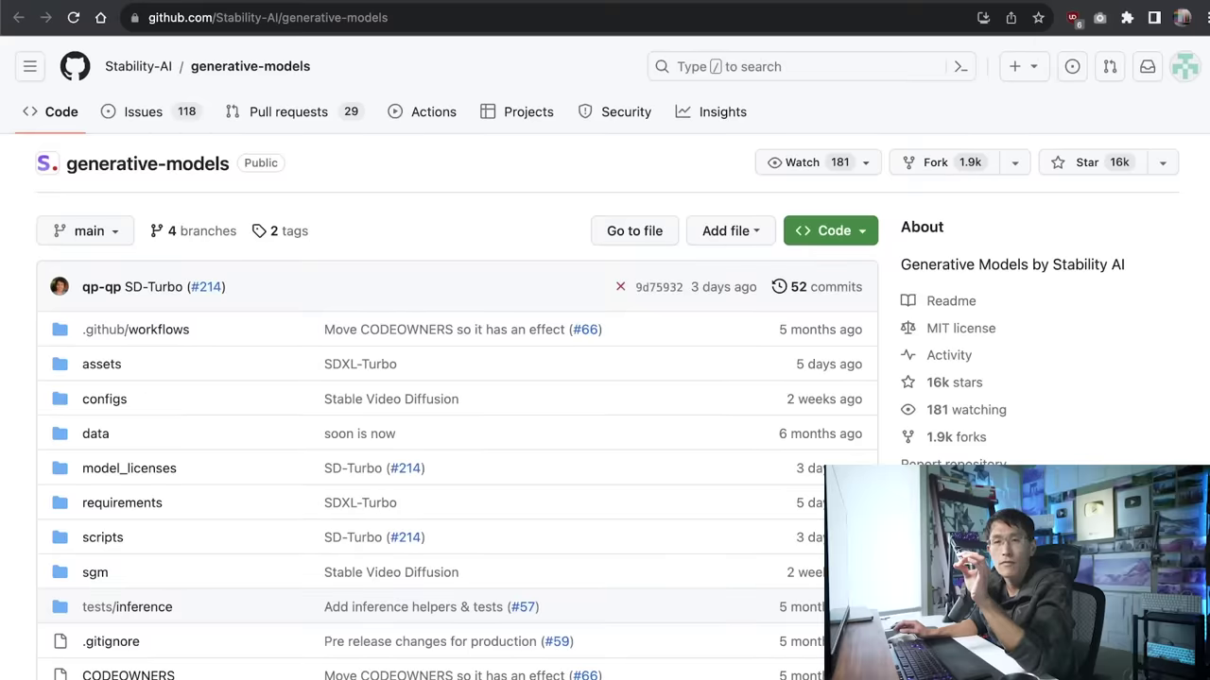
# Scroll through the generative-models README's News sections and sample images.
pyautogui.scroll(-10, 1208, 149)
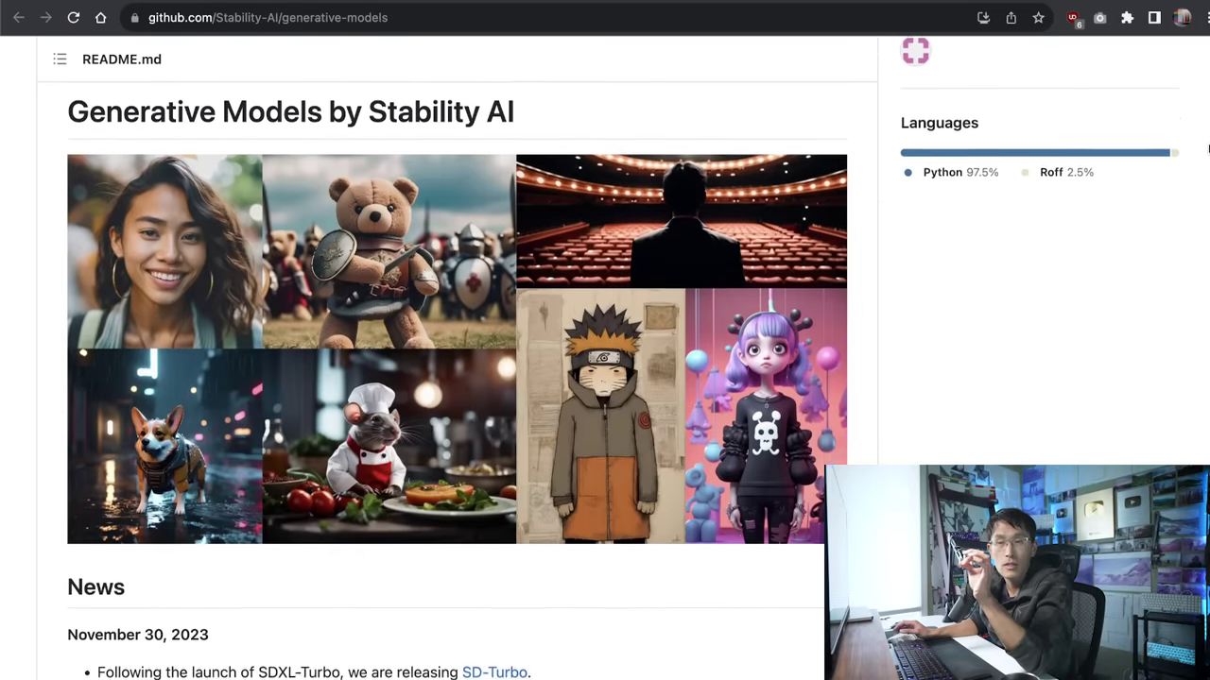
pyautogui.scroll(-9, 1207, 149)
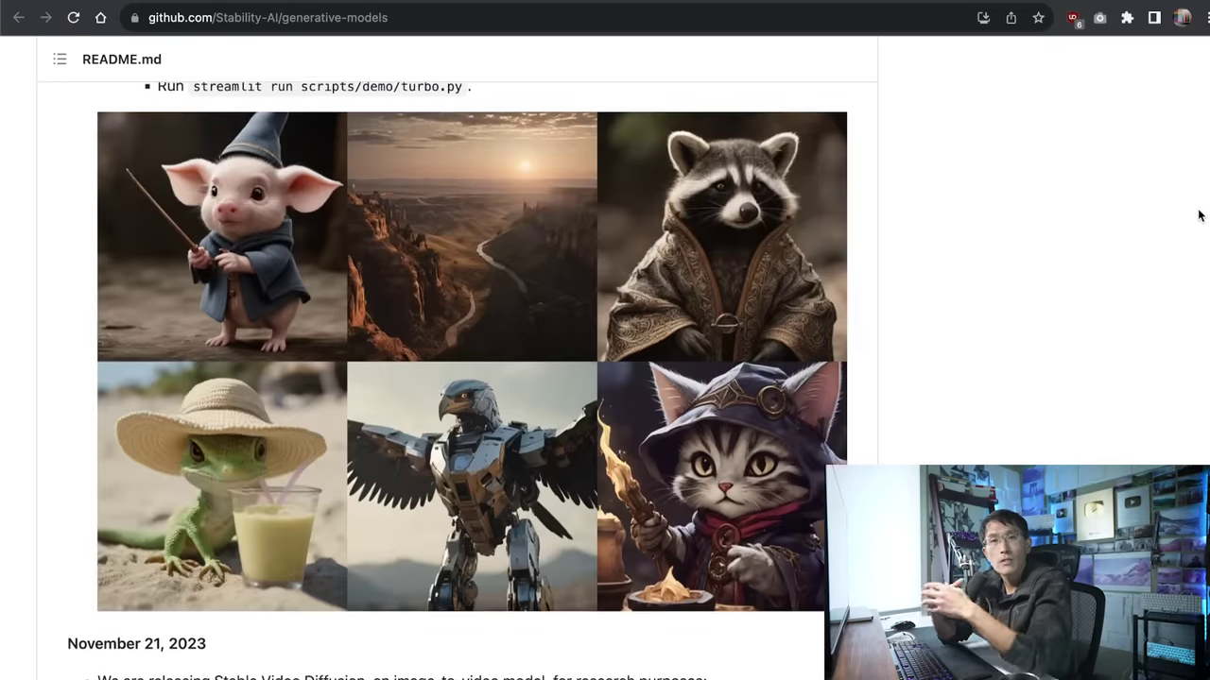
pyautogui.scroll(-8, 1199, 215)
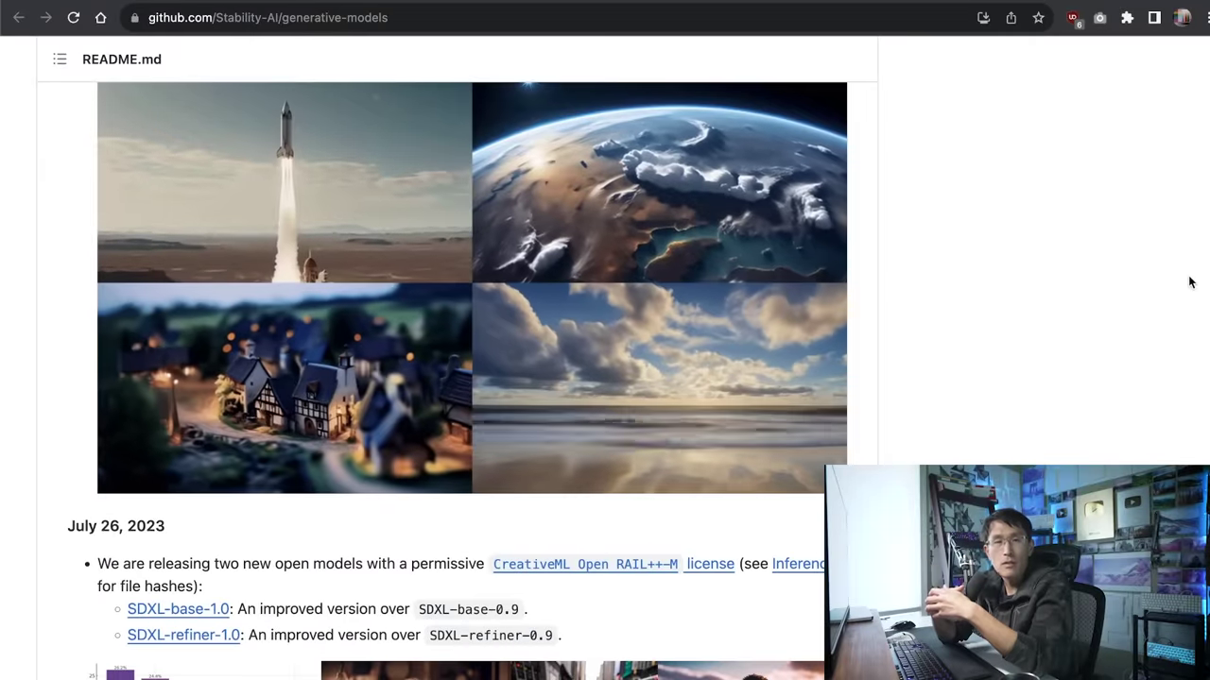
pyautogui.scroll(-9, 1188, 283)
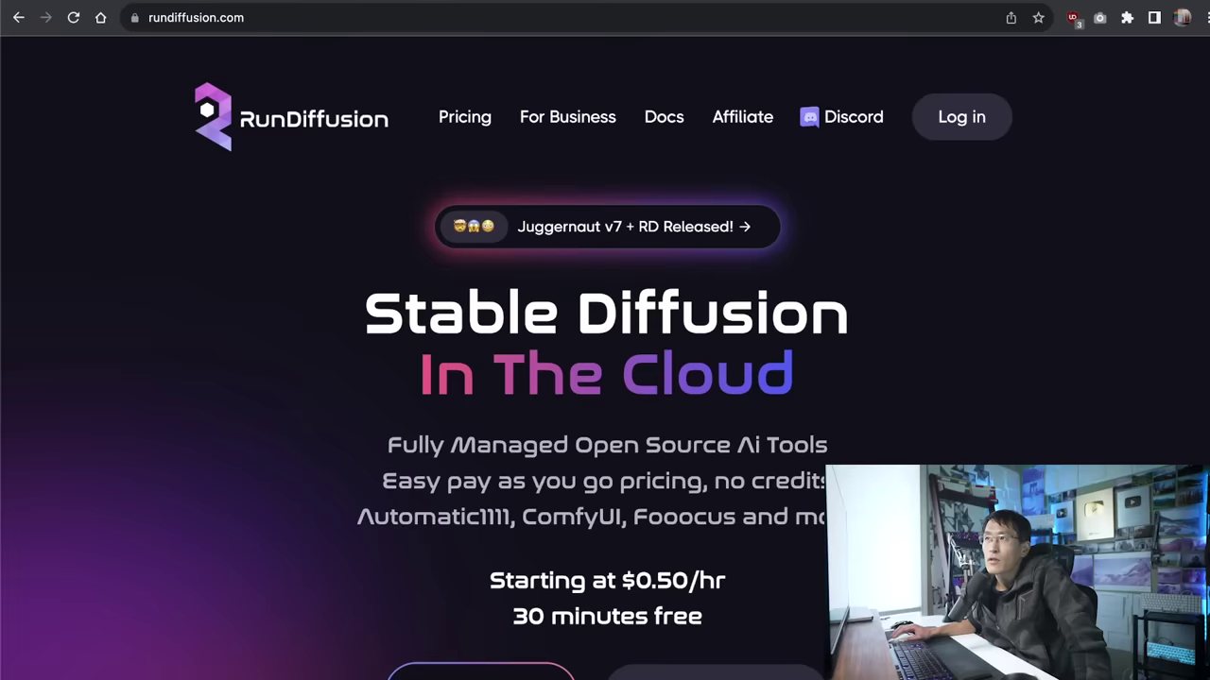
# Scroll the RunDiffusion homepage and browse the 'What do you want to launch?' app list.
pyautogui.scroll(-5, 294, 630)
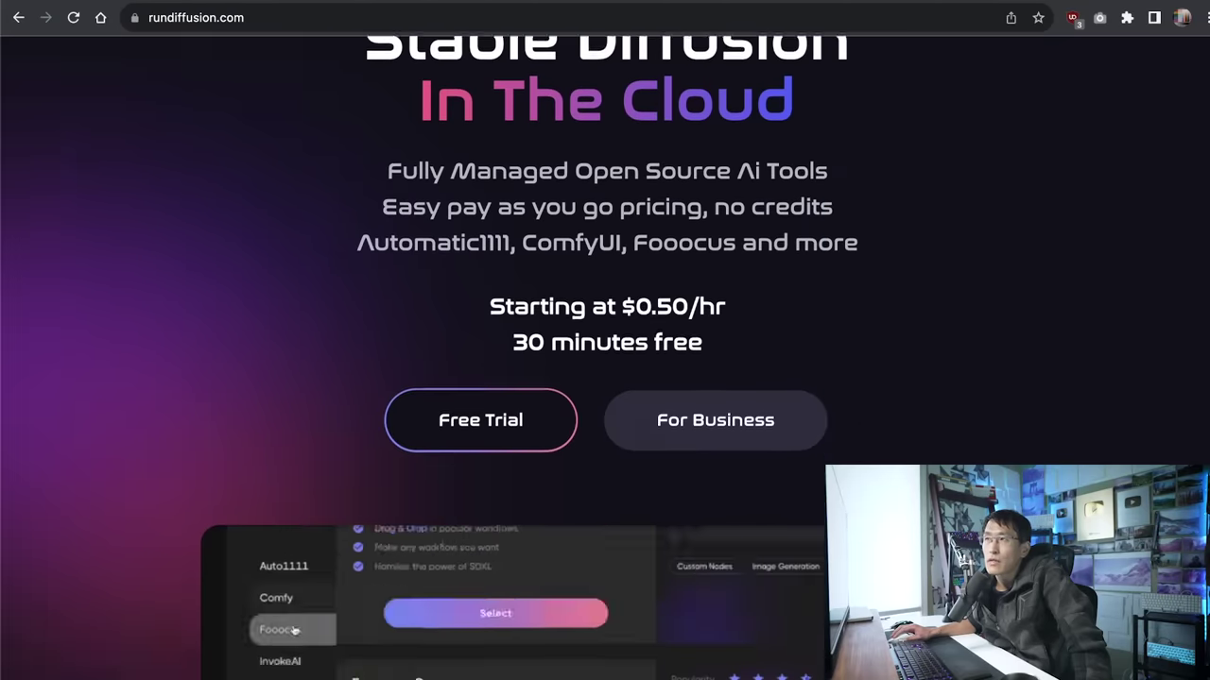
pyautogui.scroll(-5, 294, 630)
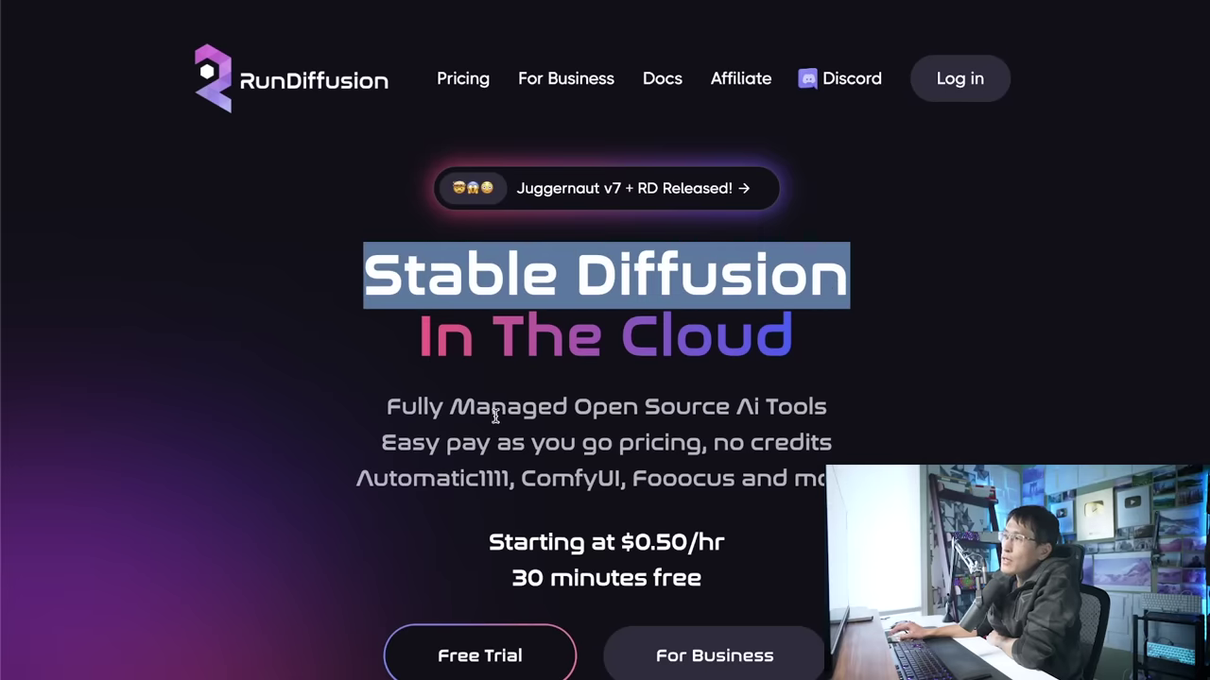
pyautogui.moveTo(434, 417); pyautogui.dragTo(553, 417)
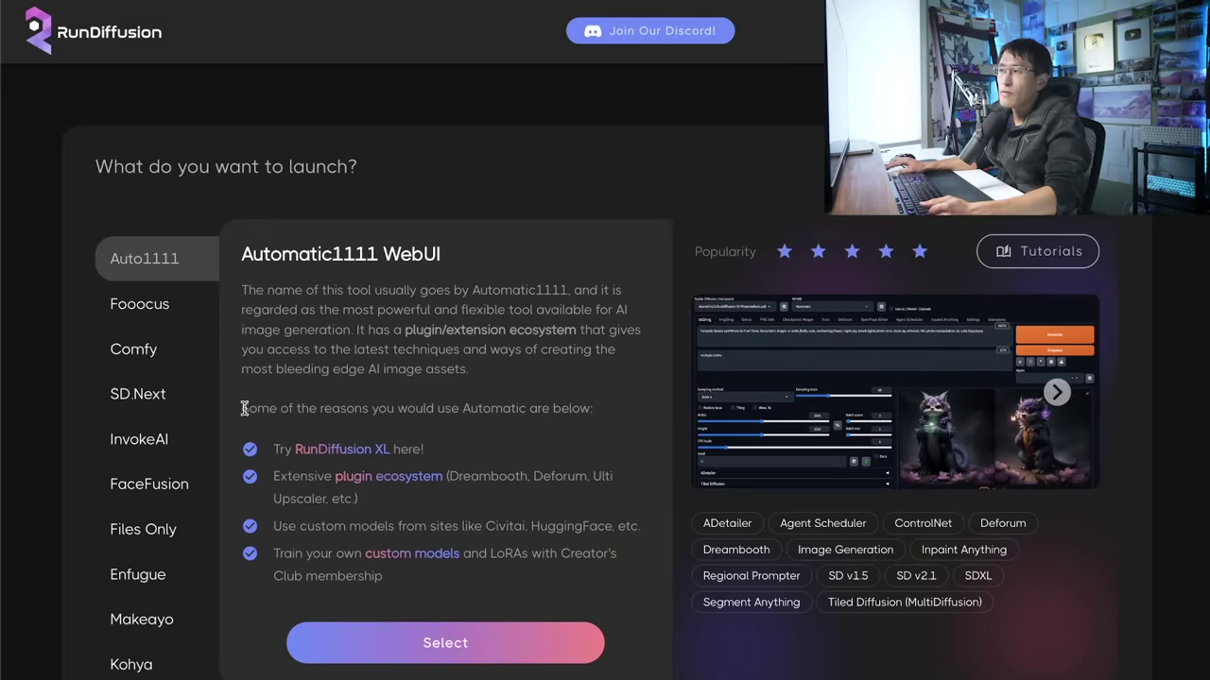
# Read the InvokeAI, Enfugue WebUI and ComfyUI app descriptions.
pyautogui.click(147, 450)
pyautogui.click(120, 444)
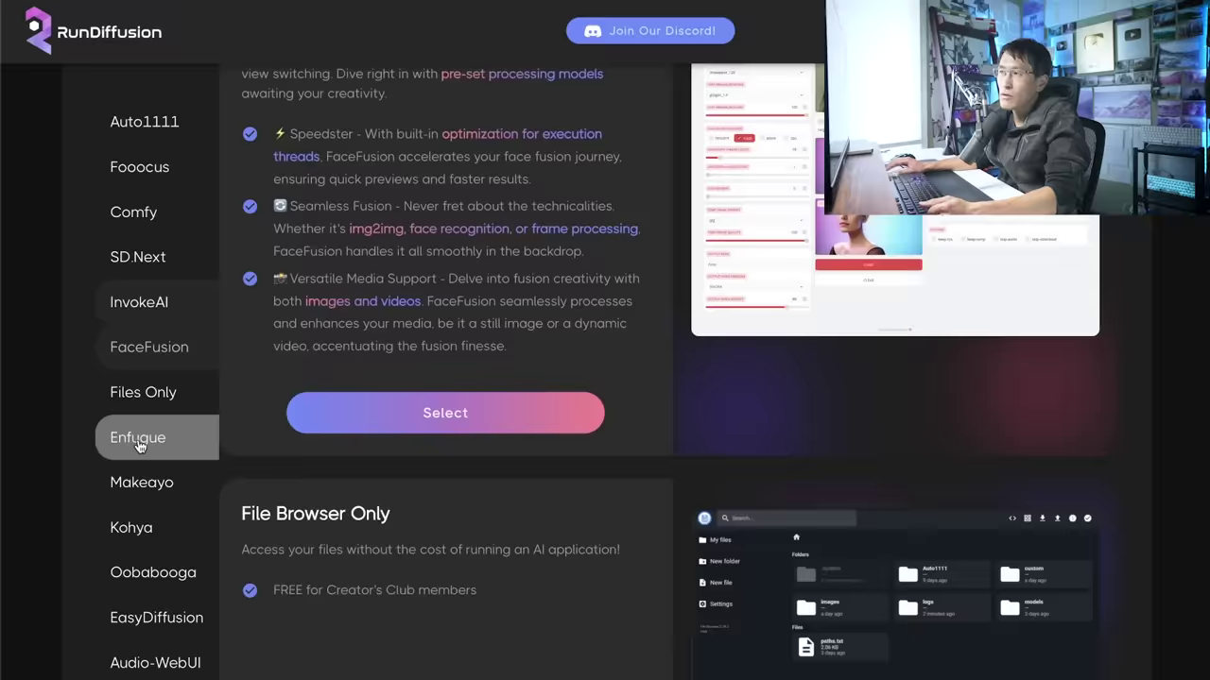
pyautogui.click(133, 213)
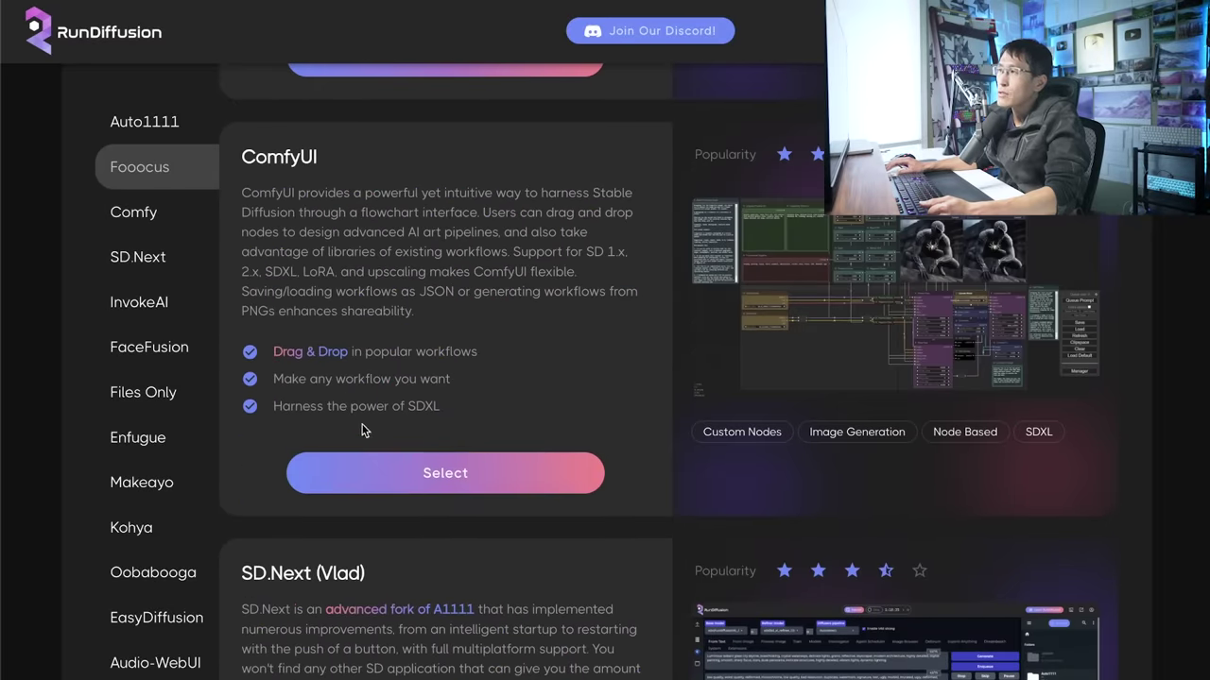
# Select ComfyUI and launch the session on Medium hardware.
pyautogui.click(445, 480)
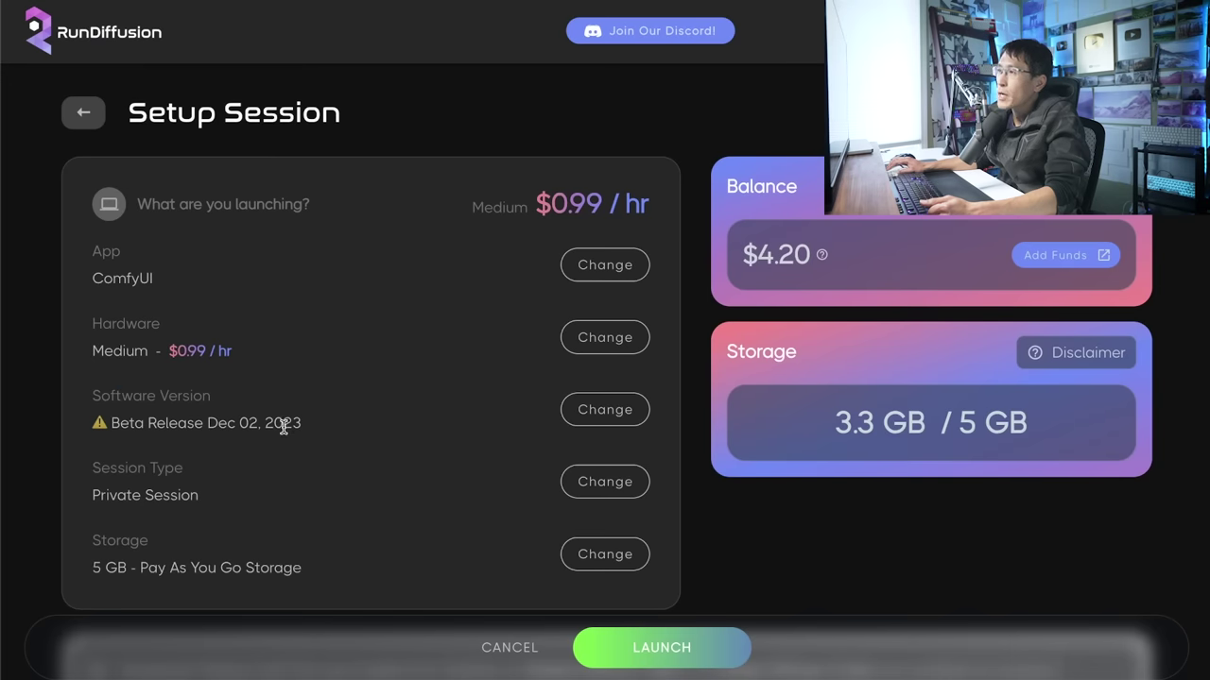
pyautogui.click(680, 661)
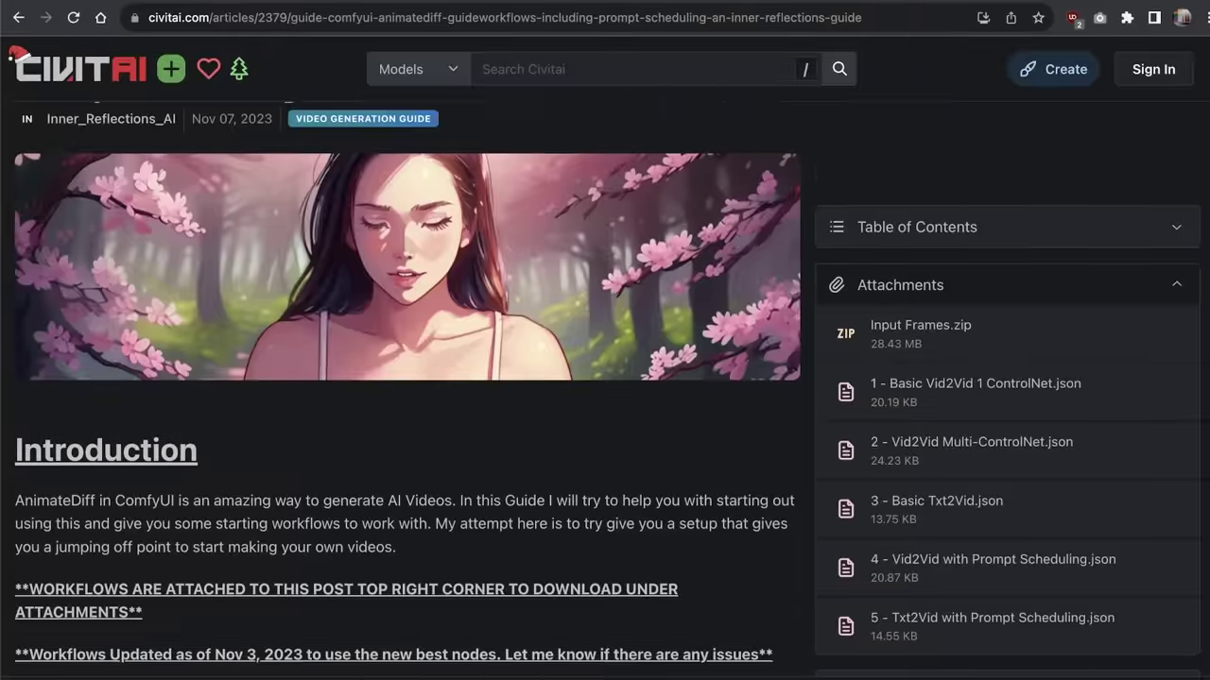
pyautogui.scroll(-10, 1206, 167)
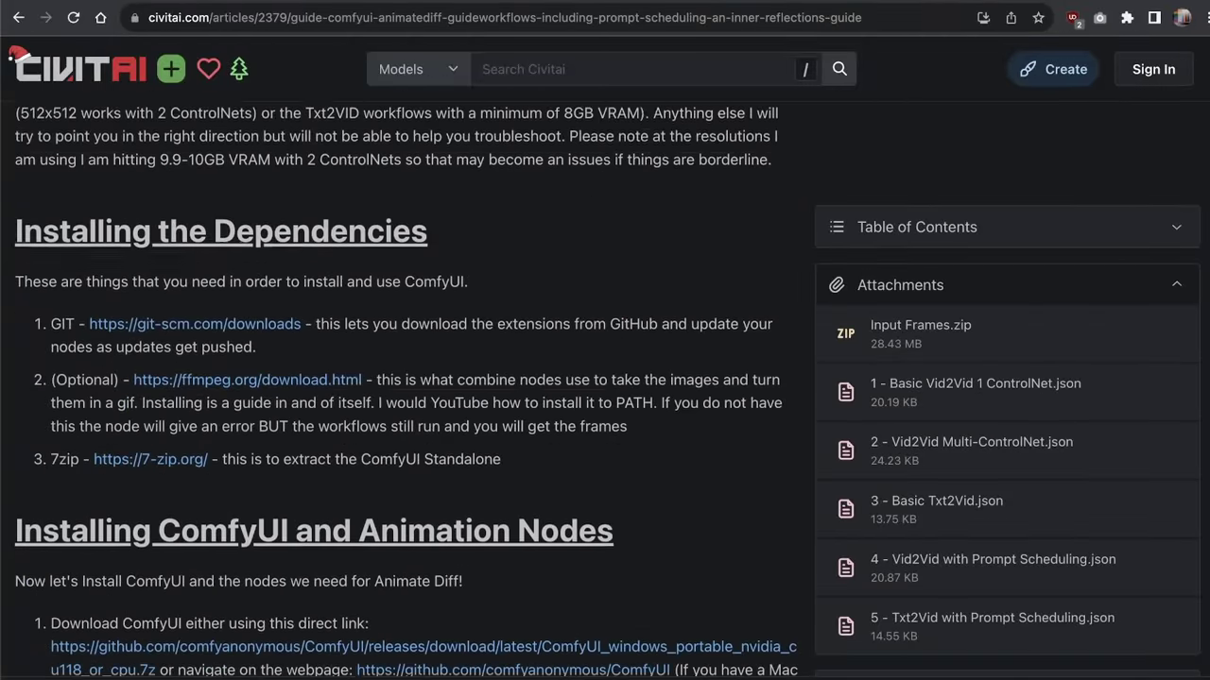
pyautogui.scroll(-10, 1207, 166)
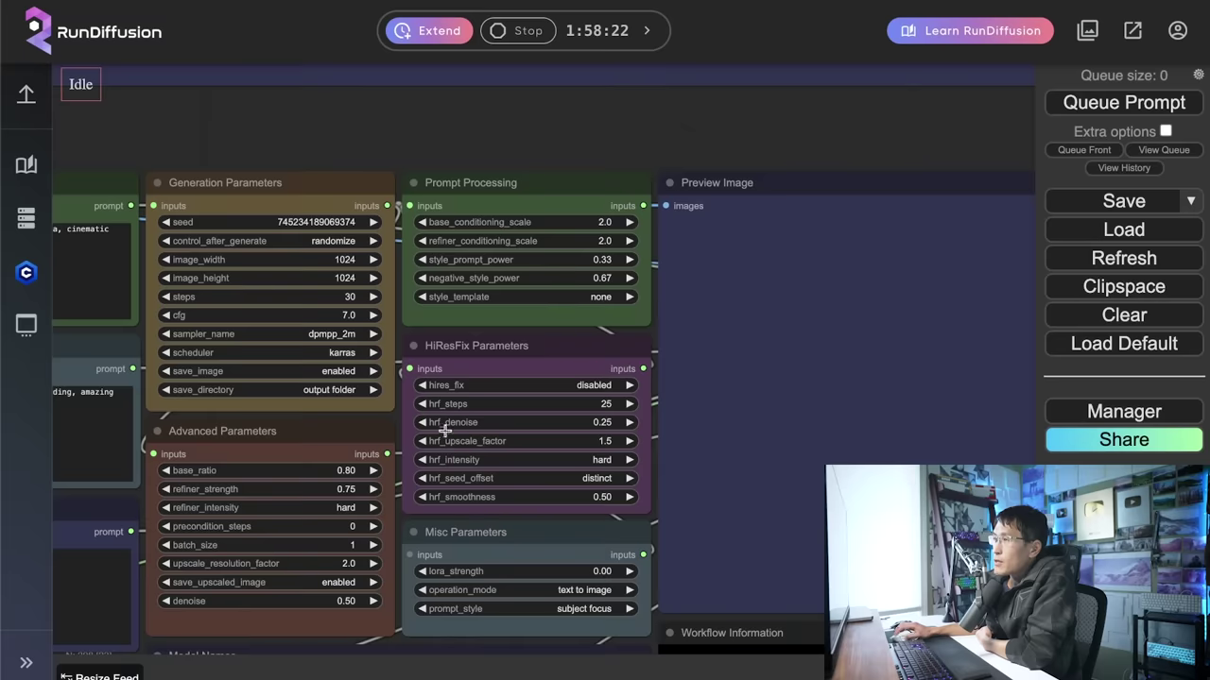
# Clear the default workflow and load '1 - Basic Vid2Vid 1 ControlNet.json' onto the canvas.
pyautogui.scroll(-5, 453, 369)
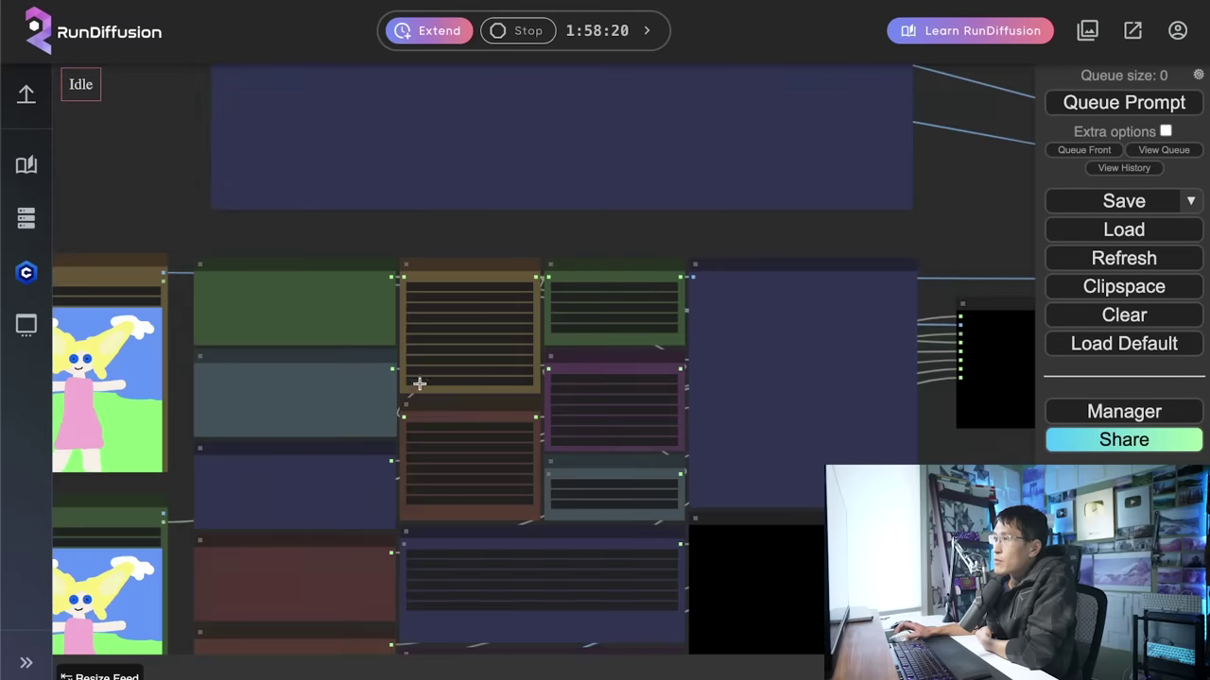
pyautogui.scroll(3, 381, 192)
pyautogui.moveTo(381, 192); pyautogui.dragTo(429, 484)
pyautogui.scroll(-5, 429, 484)
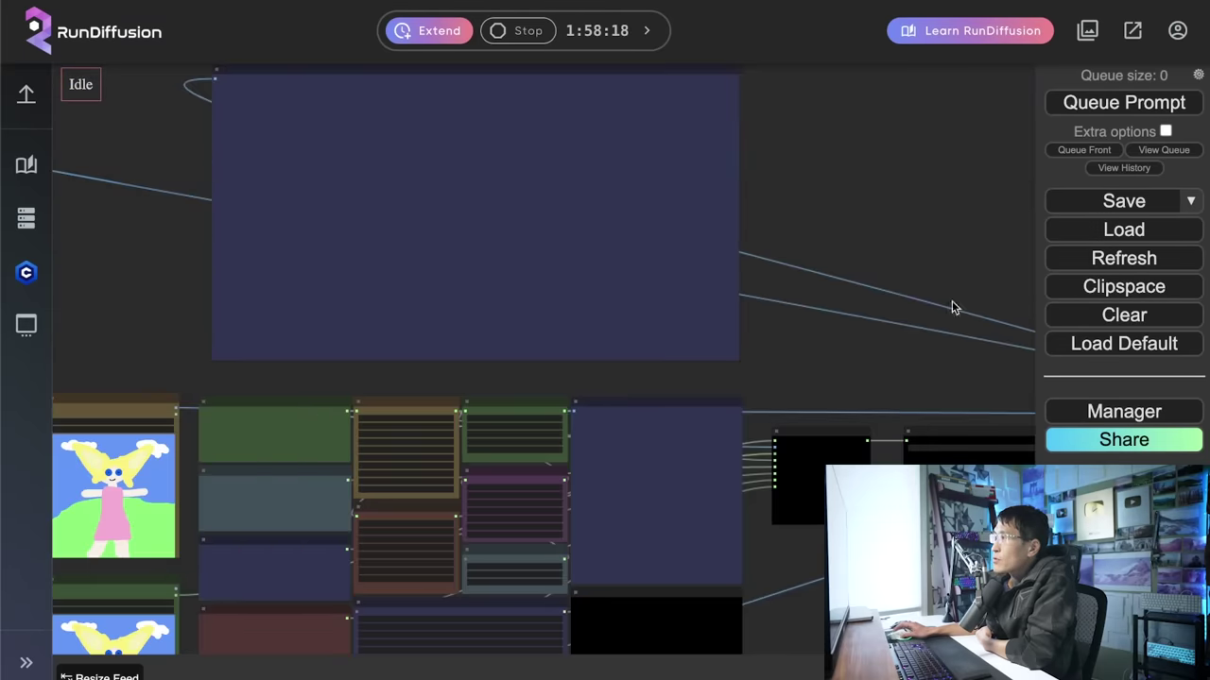
pyautogui.click(1118, 317)
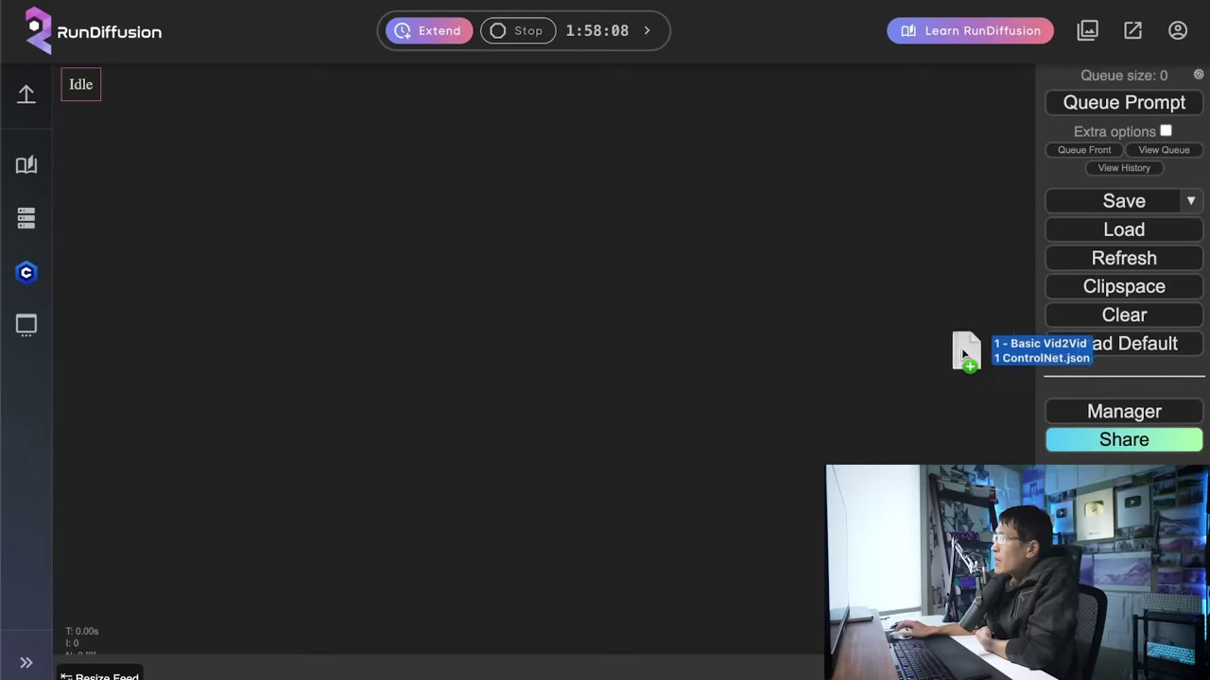
pyautogui.moveTo(958, 350); pyautogui.dragTo(310, 345)
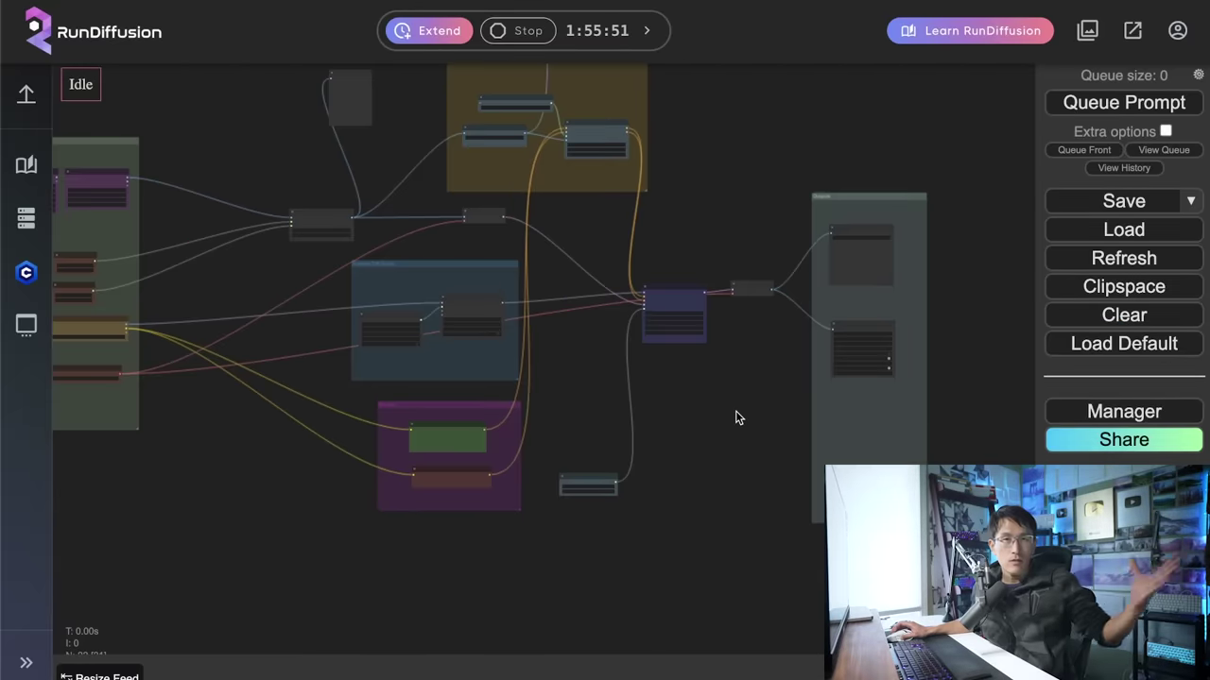
# Inspect the AnimateDiff nodes, the lineart ControlNet model list and the Inputs group.
pyautogui.scroll(3, 737, 412)
pyautogui.scroll(8, 740, 421)
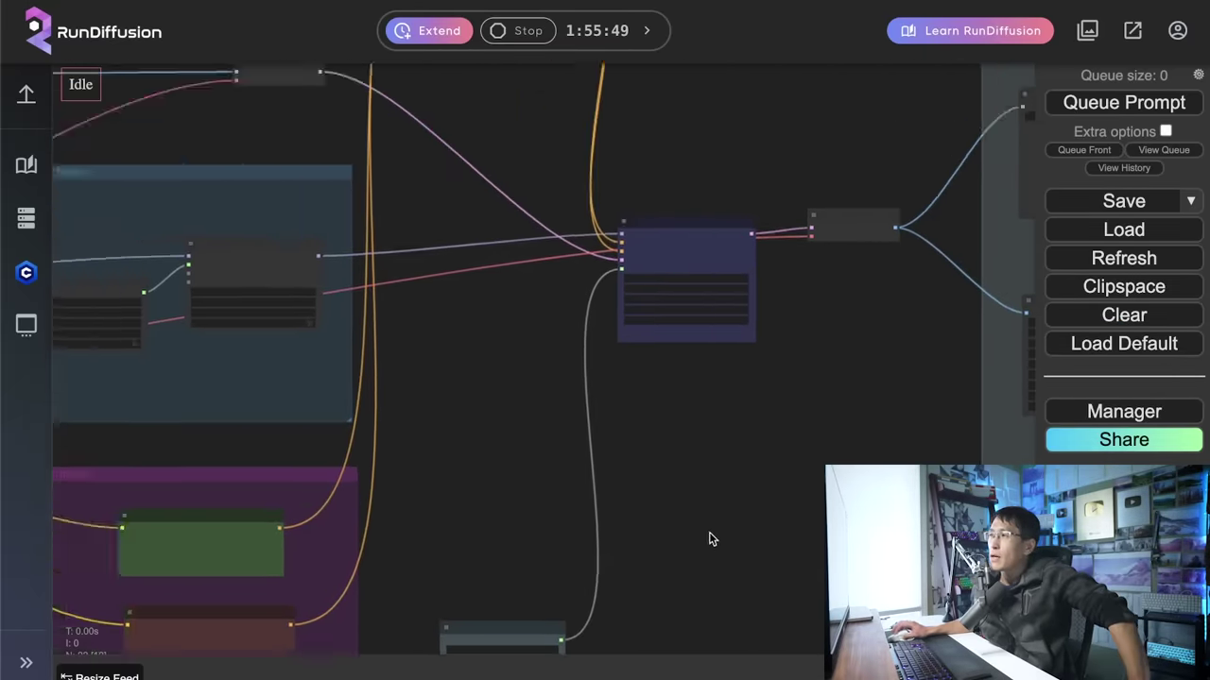
pyautogui.scroll(5, 806, 519)
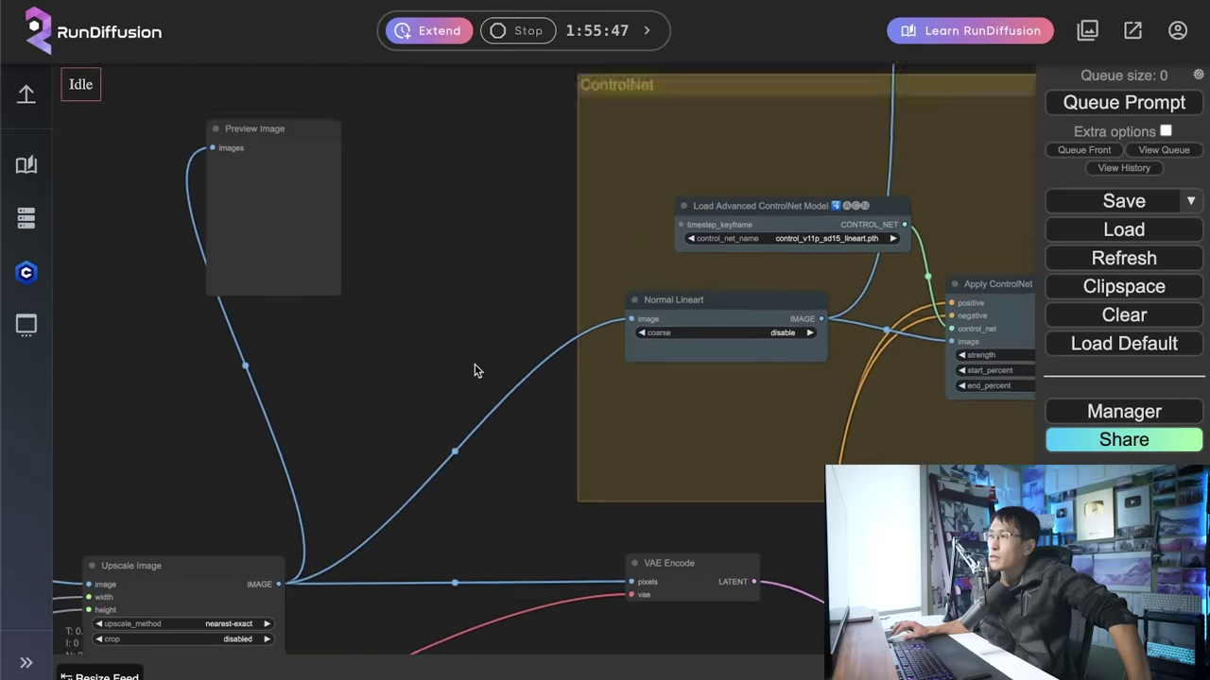
pyautogui.scroll(-10, 716, 545)
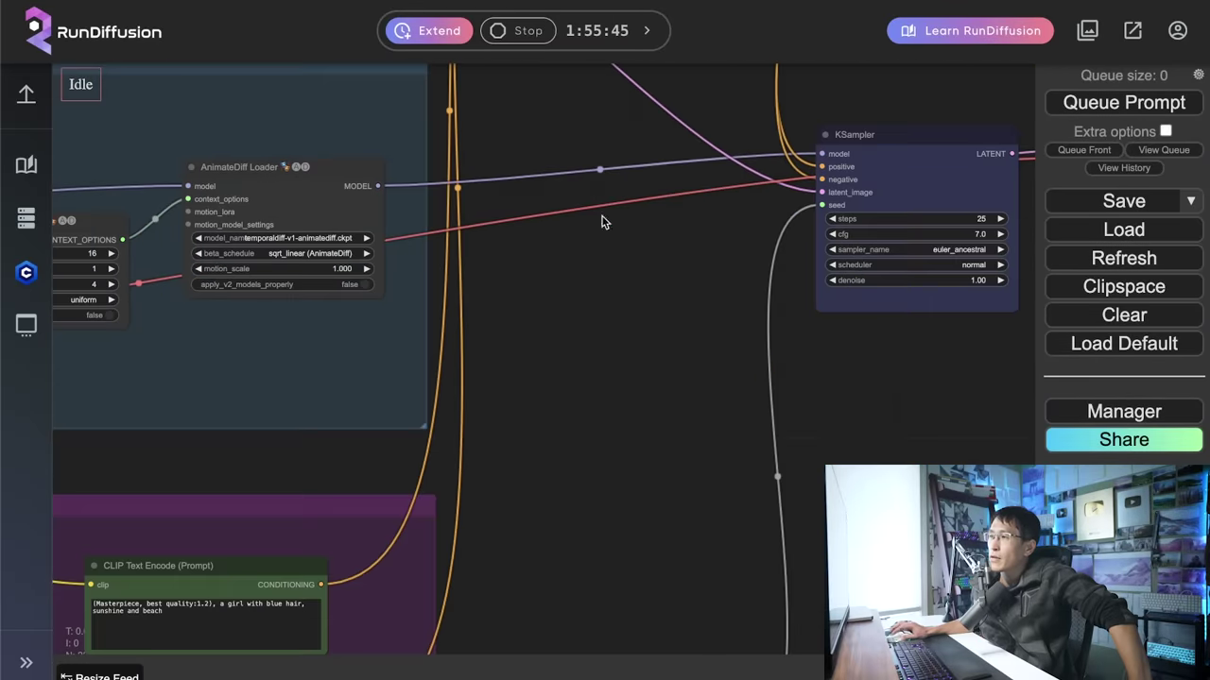
pyautogui.scroll(10, 696, 343)
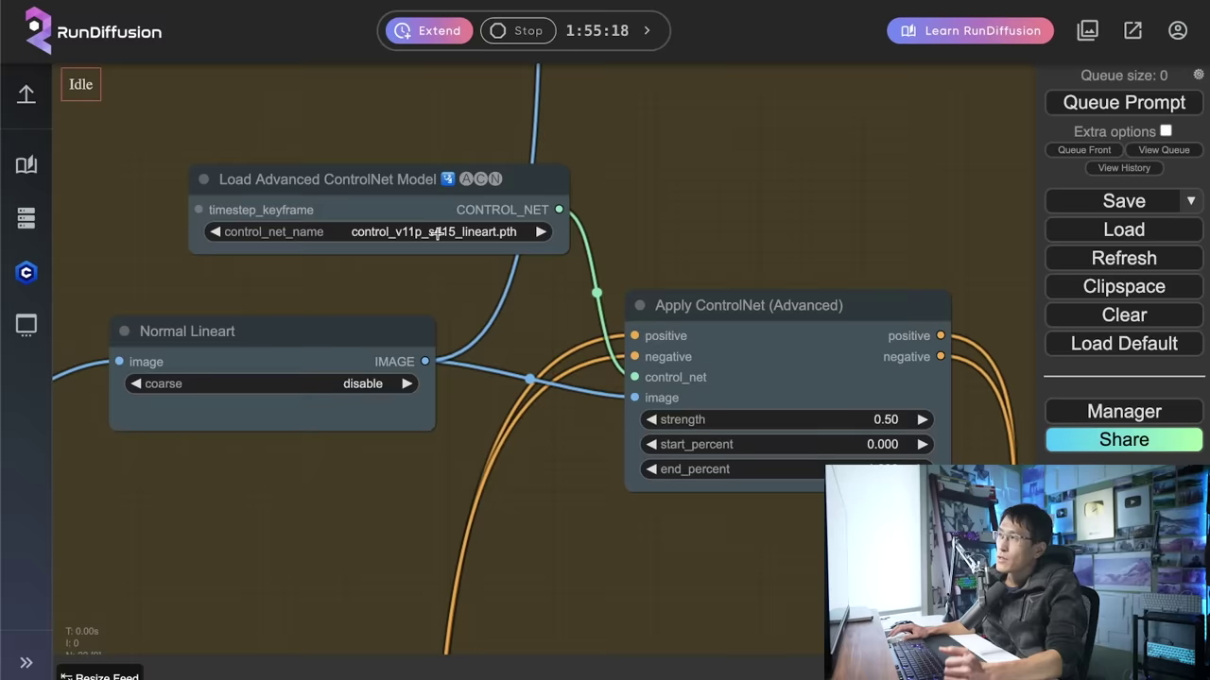
pyautogui.scroll(-6, 451, 400)
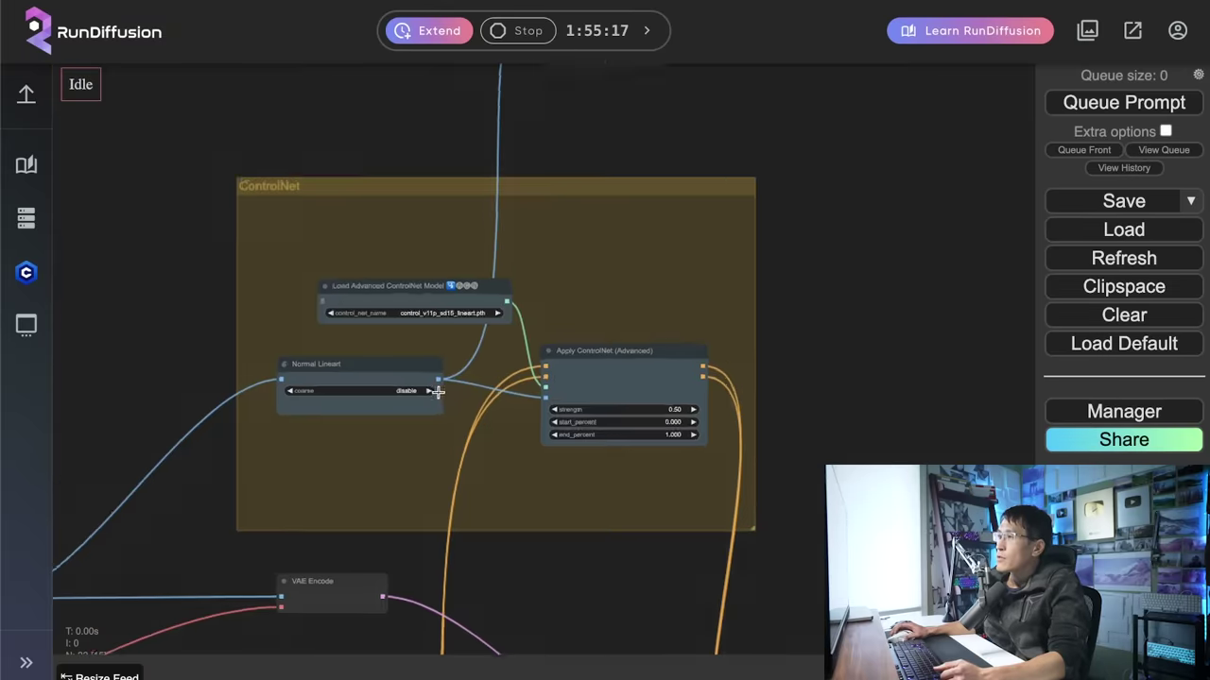
pyautogui.scroll(4, 439, 331)
pyautogui.click(438, 275)
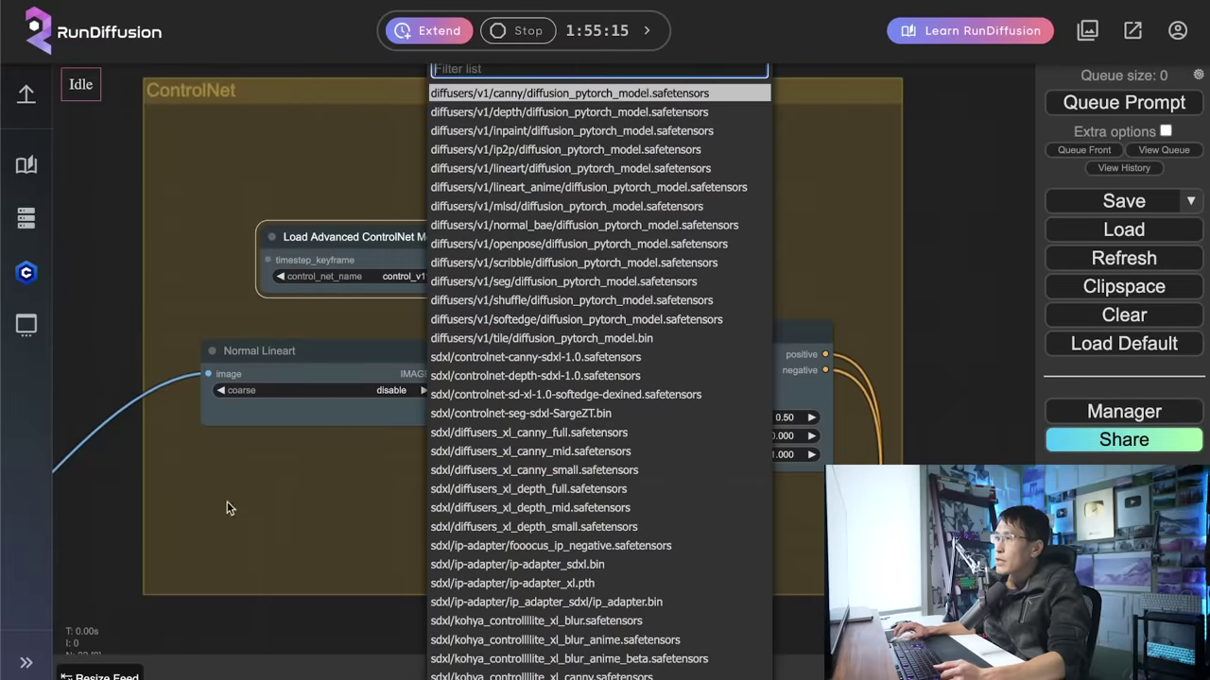
pyautogui.scroll(-8, 227, 508)
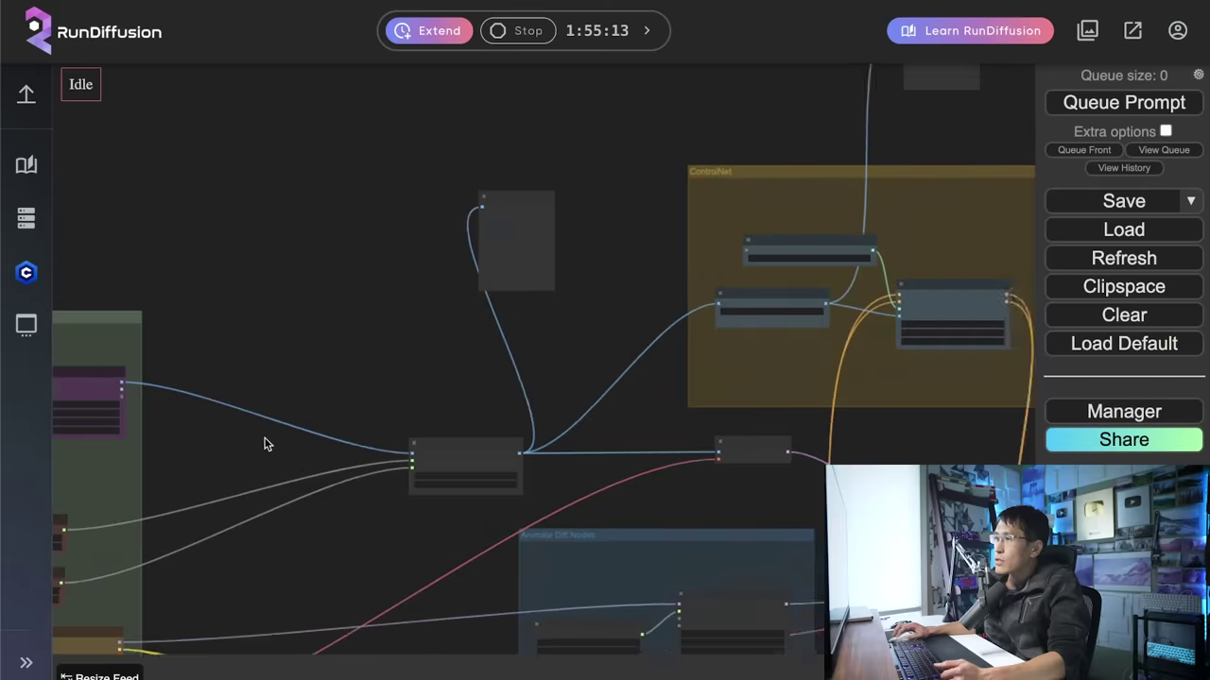
pyautogui.moveTo(265, 444); pyautogui.dragTo(472, 369)
pyautogui.scroll(5, 567, 416)
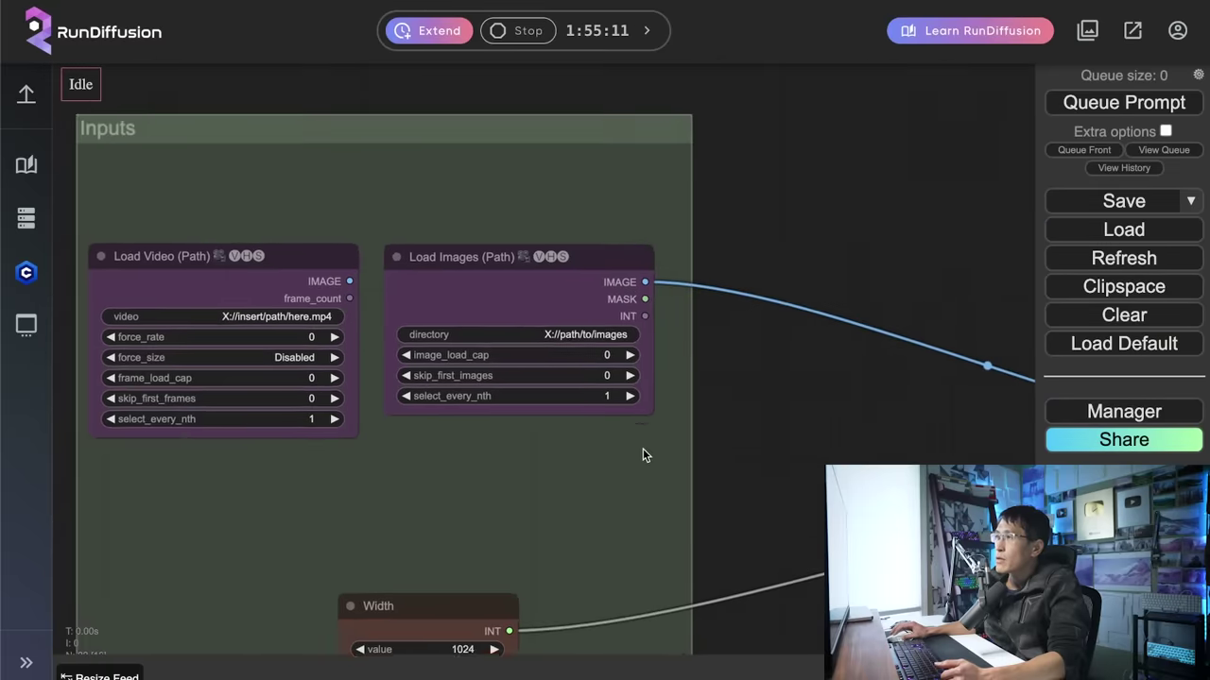
pyautogui.moveTo(642, 455); pyautogui.dragTo(631, 461)
pyautogui.moveTo(142, 261); pyautogui.dragTo(168, 205)
pyautogui.moveTo(433, 261); pyautogui.dragTo(299, 407)
pyautogui.moveTo(639, 355); pyautogui.dragTo(462, 303)
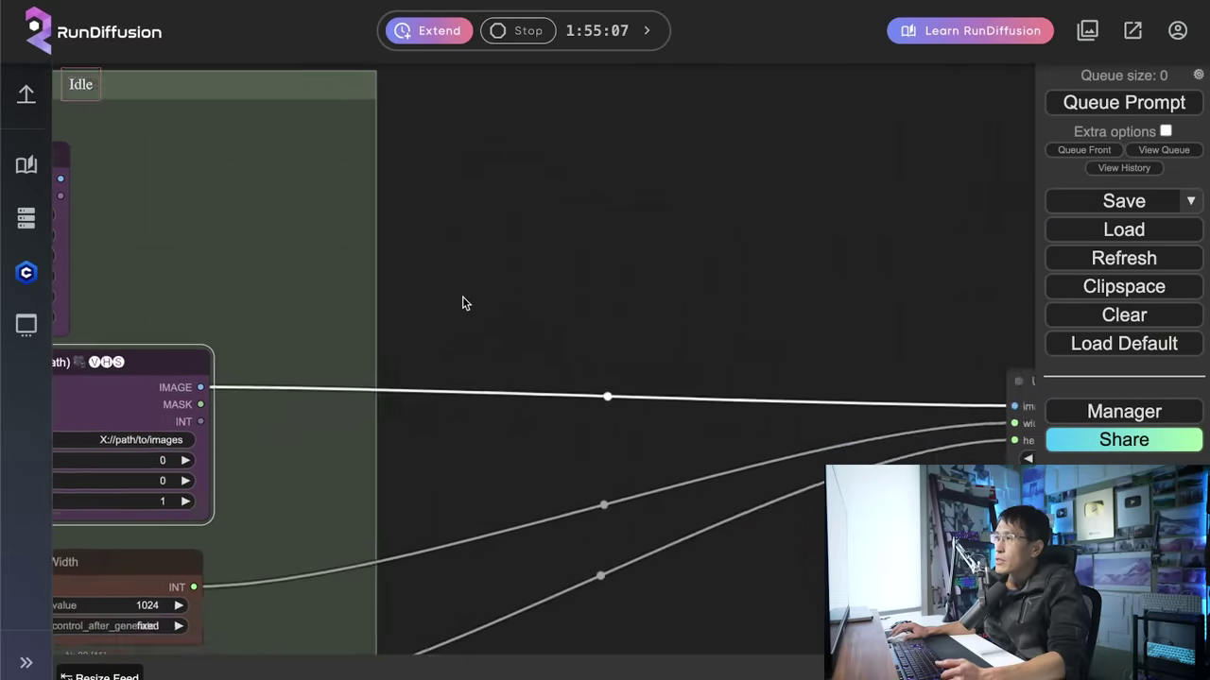
pyautogui.scroll(-3, 434, 329)
pyautogui.moveTo(172, 223); pyautogui.dragTo(251, 240)
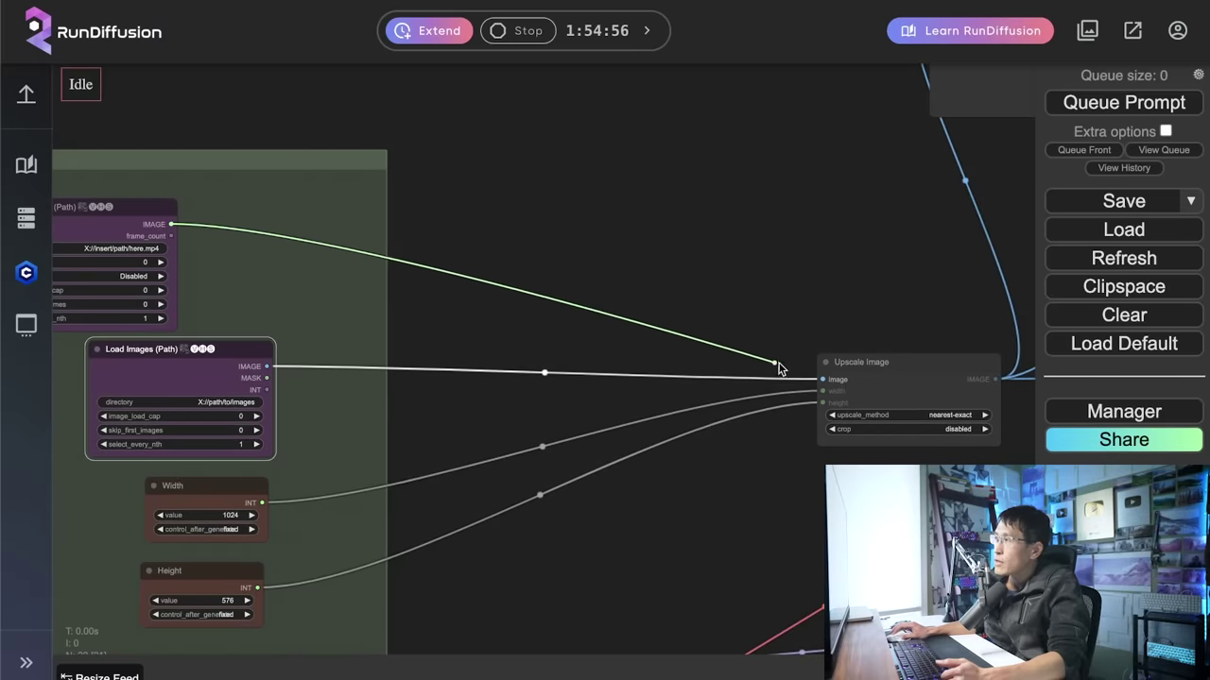
pyautogui.moveTo(823, 379); pyautogui.dragTo(823, 379)
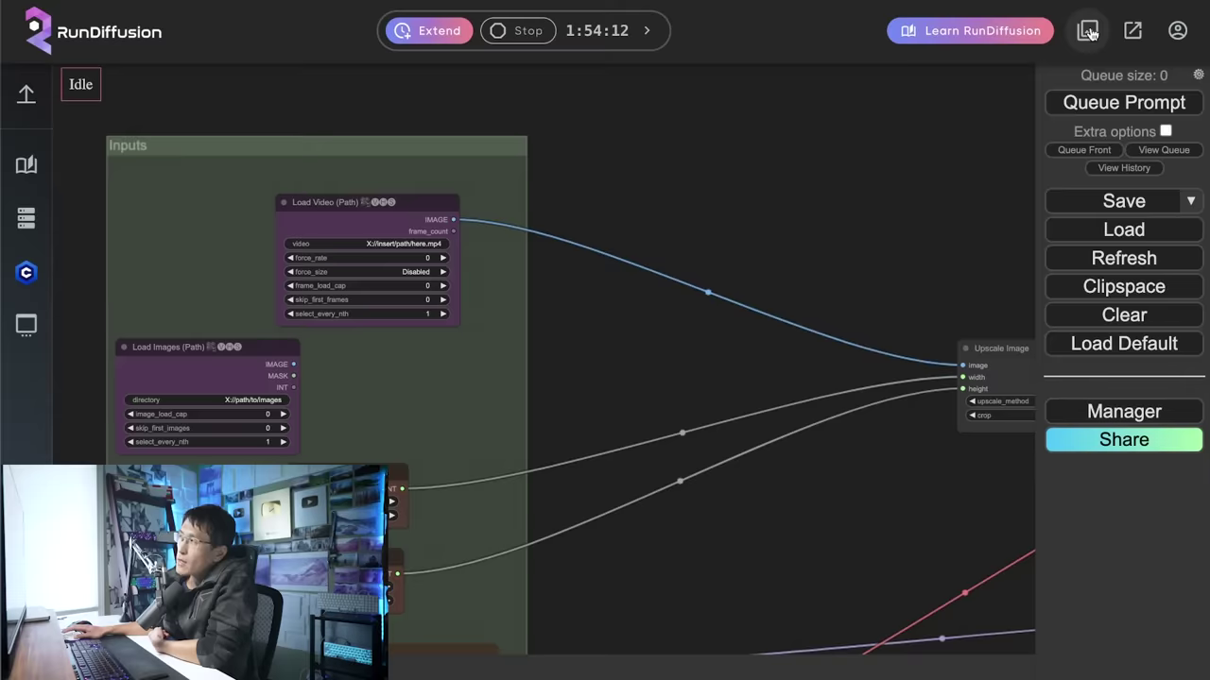
pyautogui.click(1088, 31)
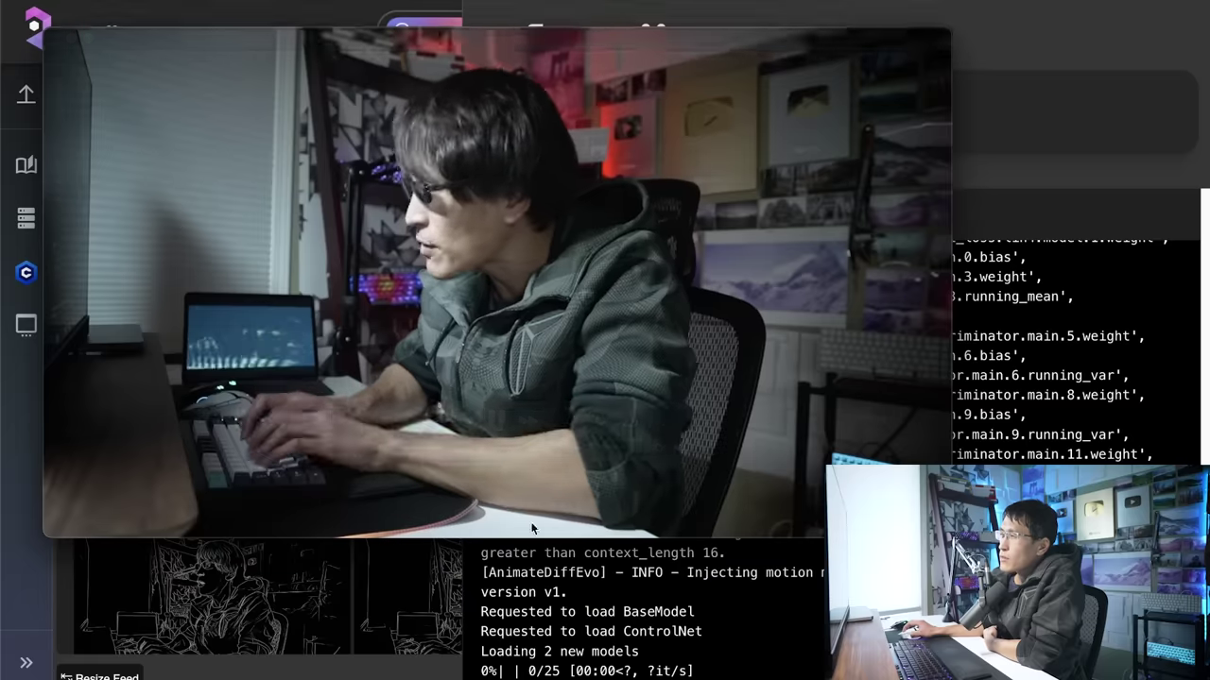
pyautogui.moveTo(227, 85); pyautogui.dragTo(505, 496)
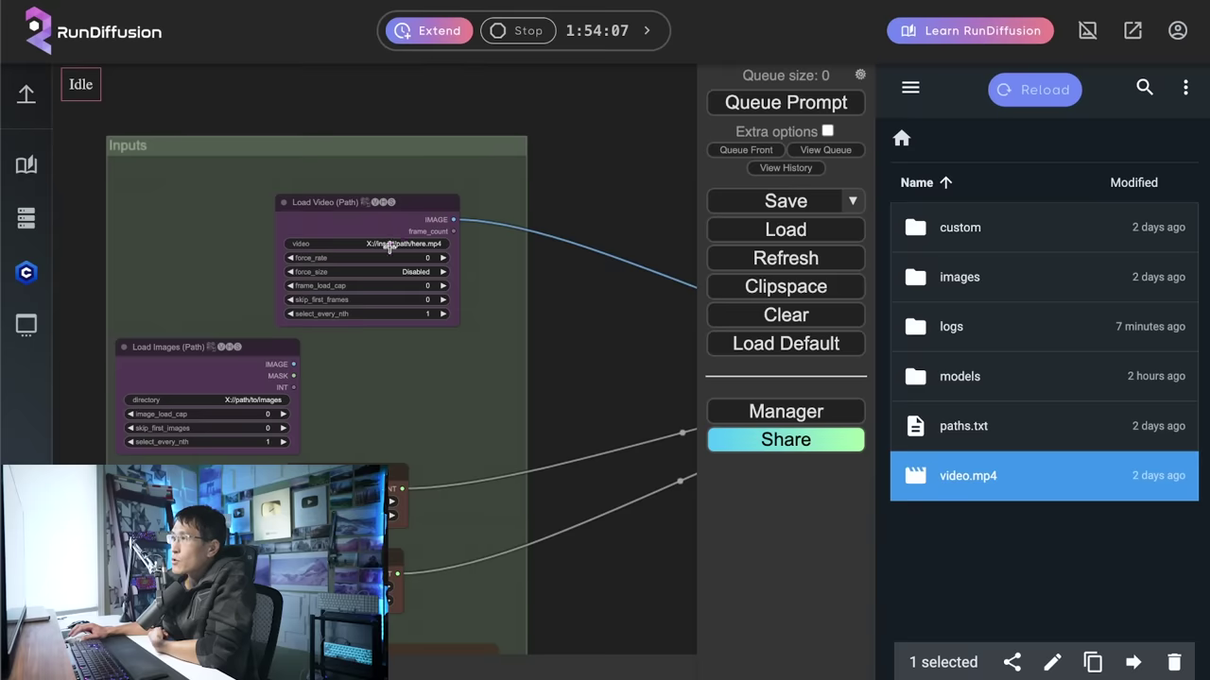
# Set the Load Video path to /mnt/private/video.mp4 and queue the workflow.
pyautogui.click(383, 246)
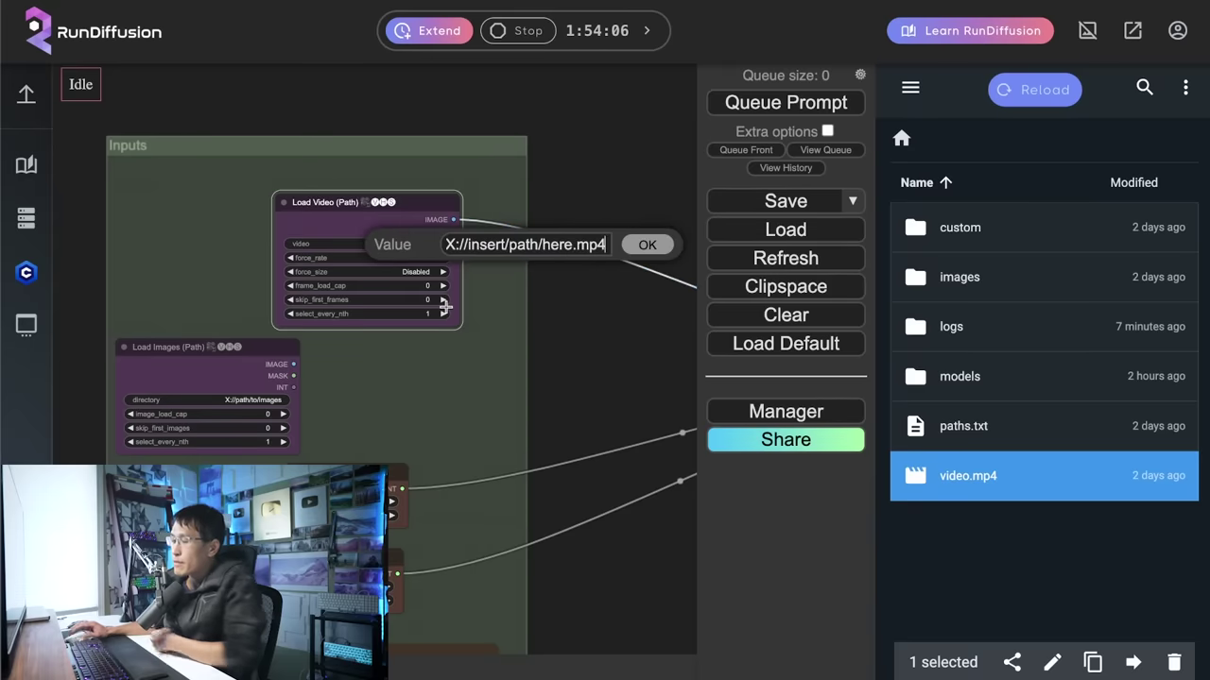
pyautogui.hotkey('ctrl', 'a')
pyautogui.write('/mn')
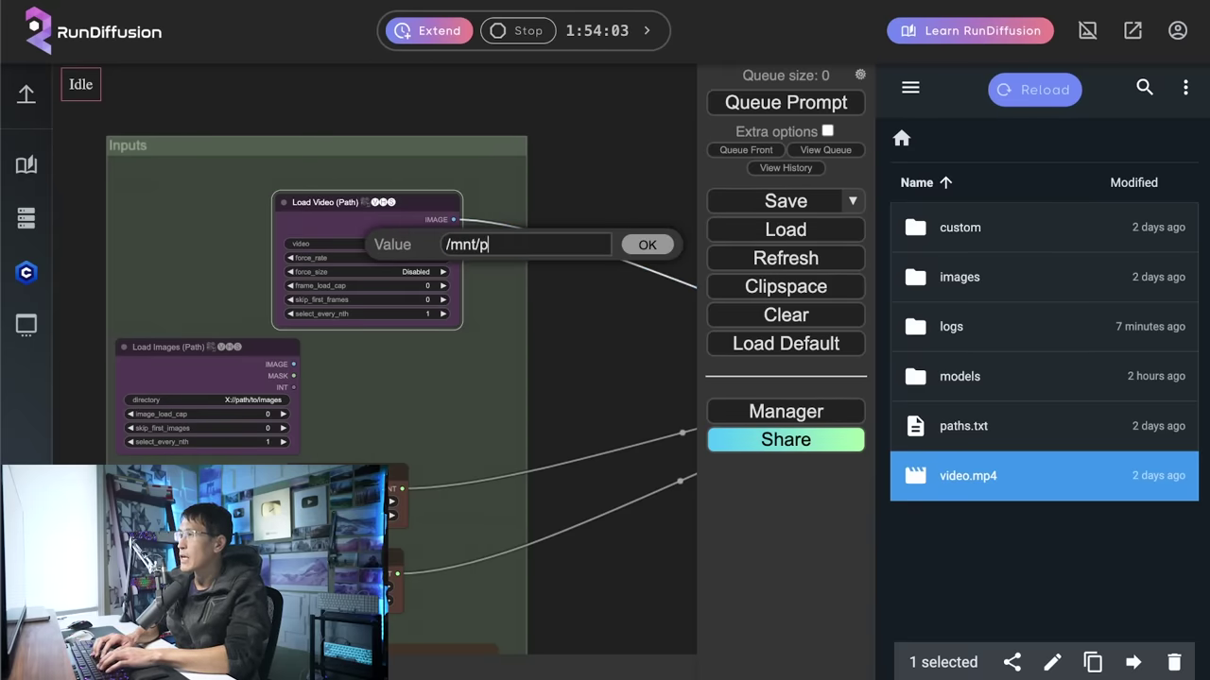
pyautogui.write('t/private/video.mp4')
pyautogui.press('Return')
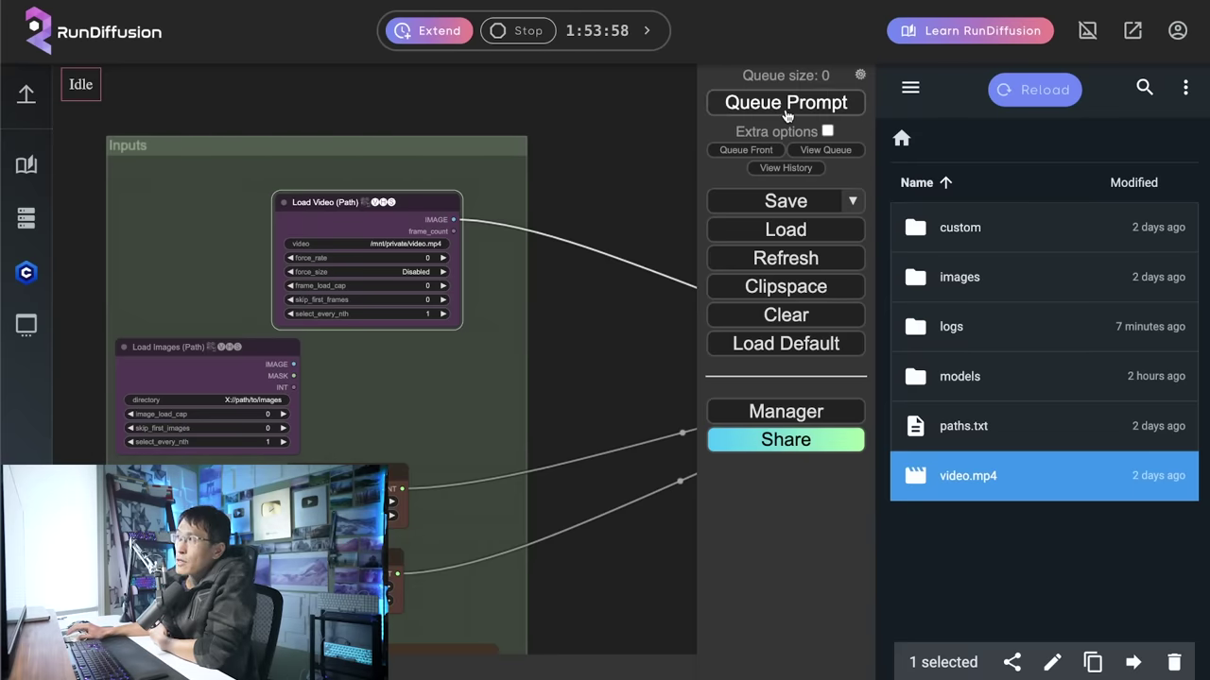
pyautogui.click(786, 102)
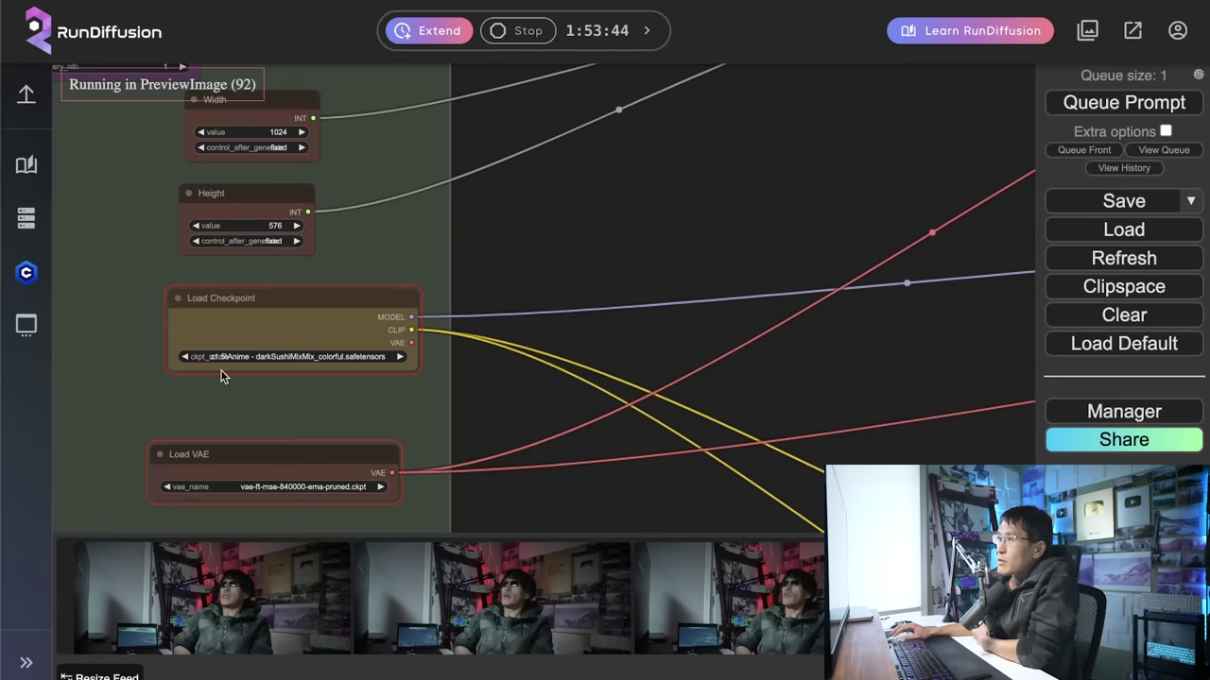
pyautogui.click(26, 221)
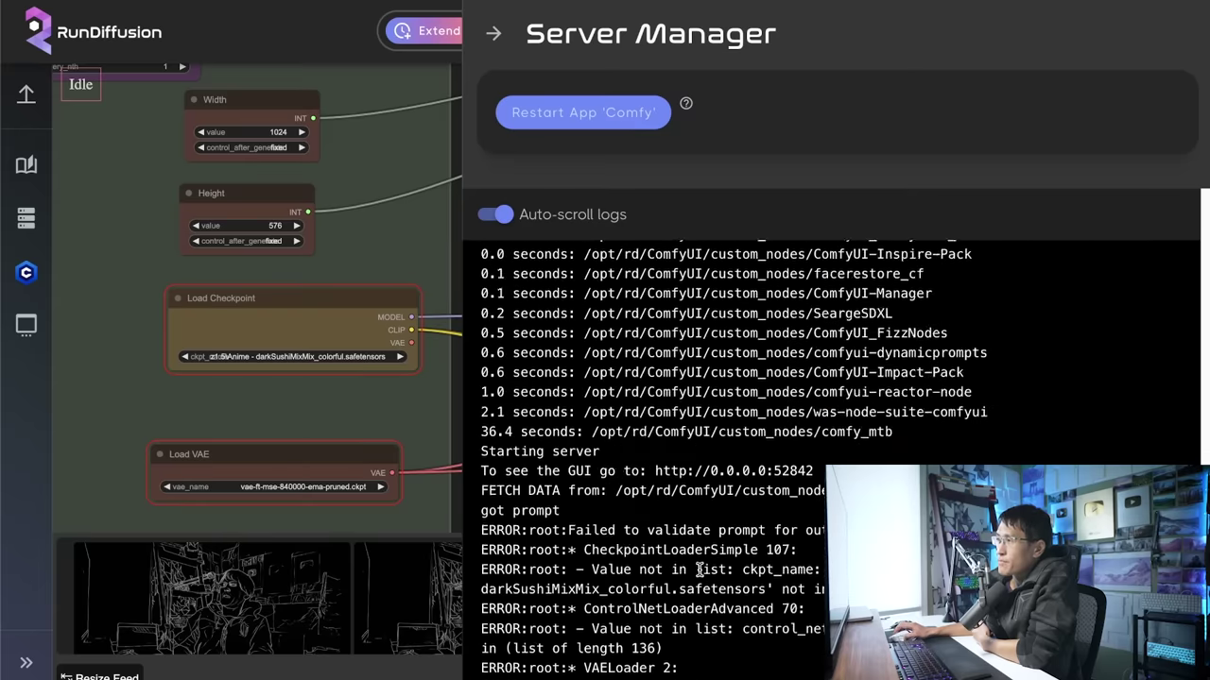
pyautogui.click(392, 370)
pyautogui.scroll(2, 393, 375)
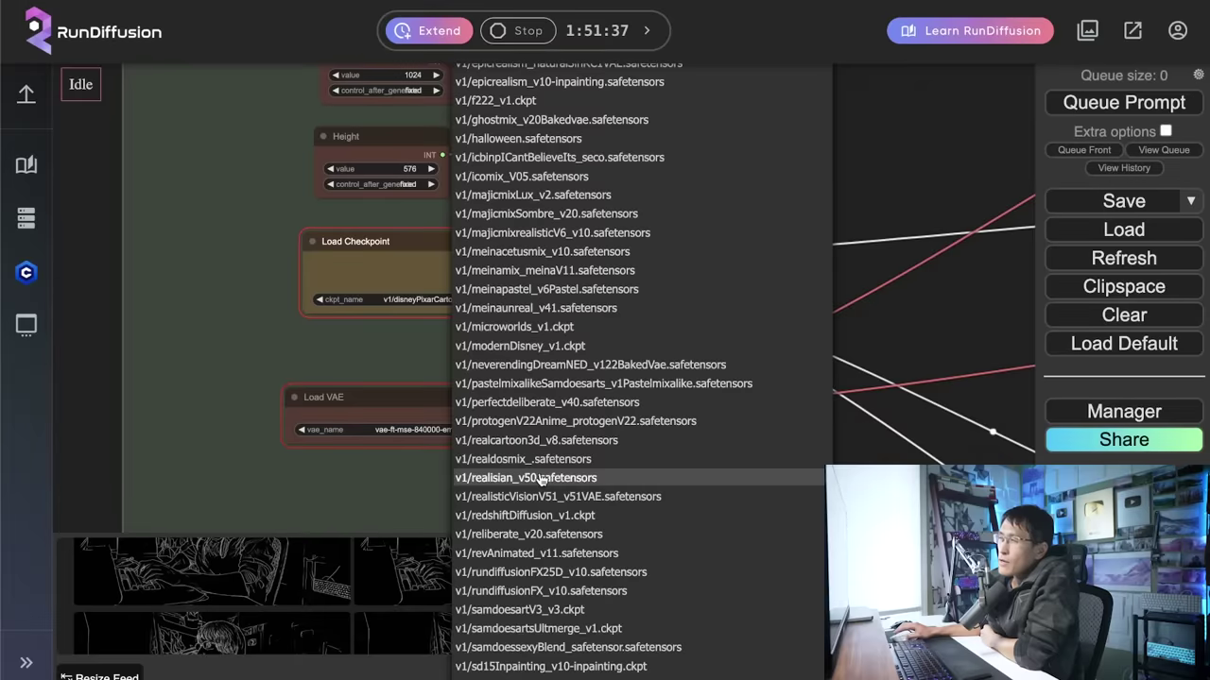
# Switch the checkpoint to v1/disneyPixarCartoon_v10.safetensors and open the VAE model list.
pyautogui.scroll(3, 541, 477)
pyautogui.scroll(-3, 541, 478)
pyautogui.scroll(3, 541, 477)
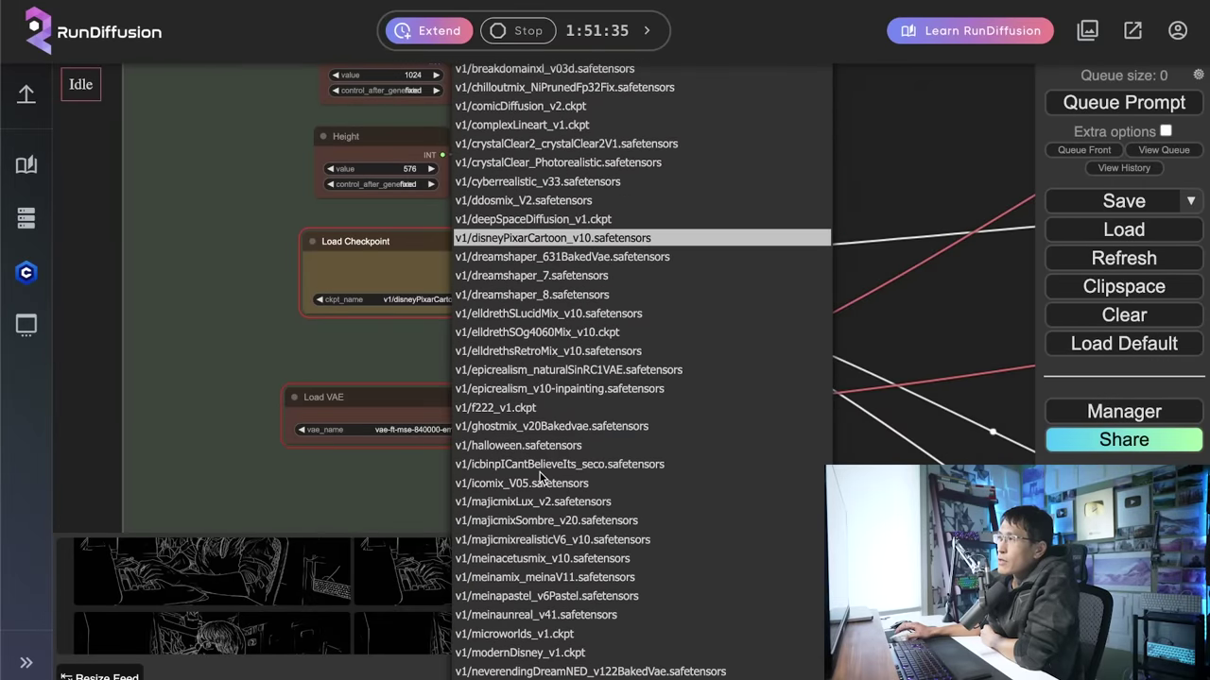
pyautogui.scroll(1, 544, 477)
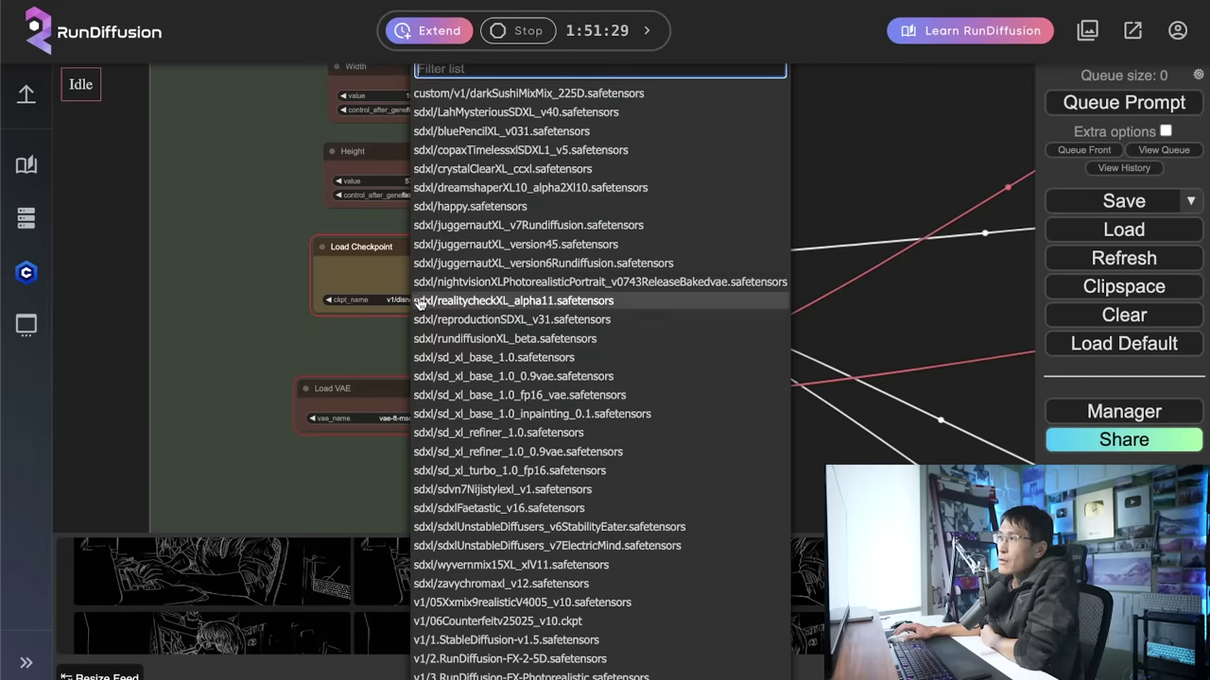
pyautogui.scroll(-3, 465, 140)
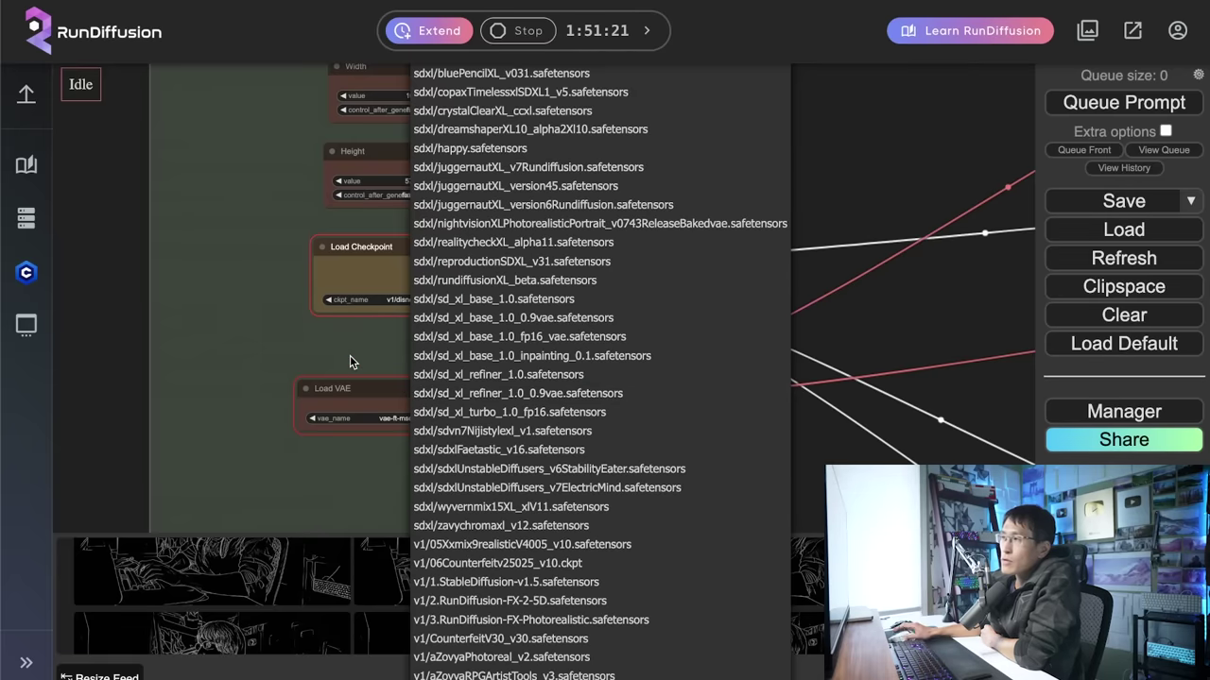
pyautogui.click(350, 355)
pyautogui.click(439, 423)
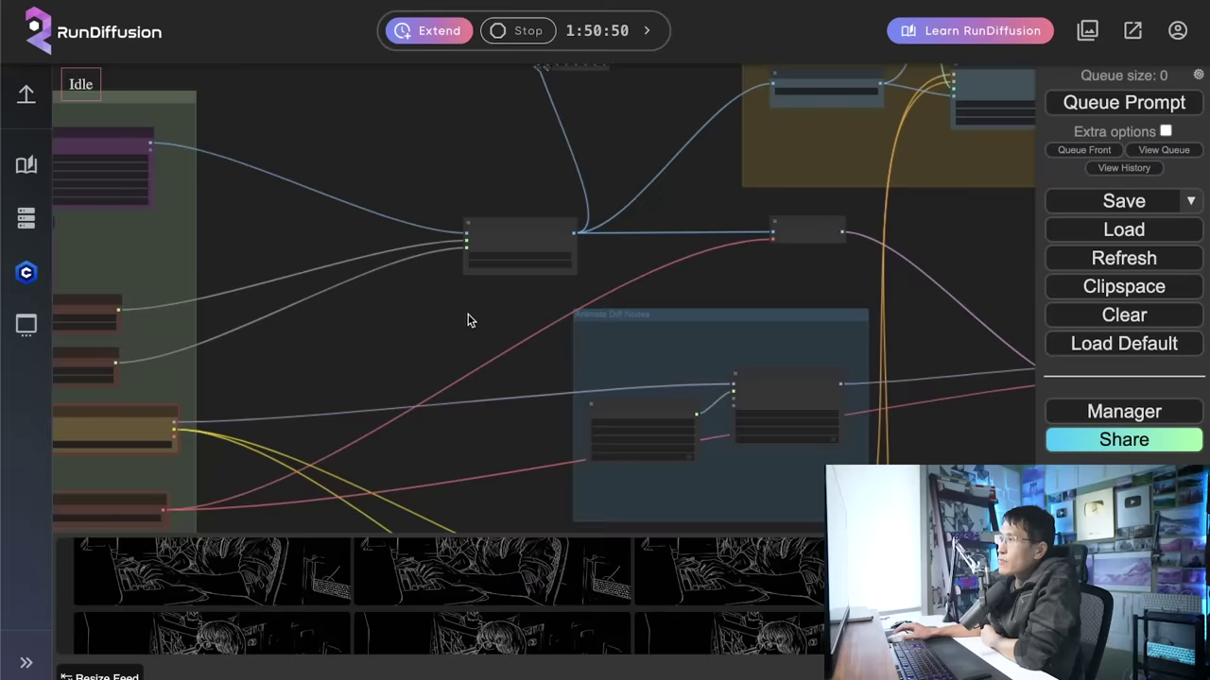
# Review the lineart ControlNet at strength 0.50 and KSampler's 25 steps, cfg 7.0, euler_ancestral.
pyautogui.scroll(2, 559, 300)
pyautogui.hscroll(3, 405, 343)
pyautogui.scroll(1, 510, 381)
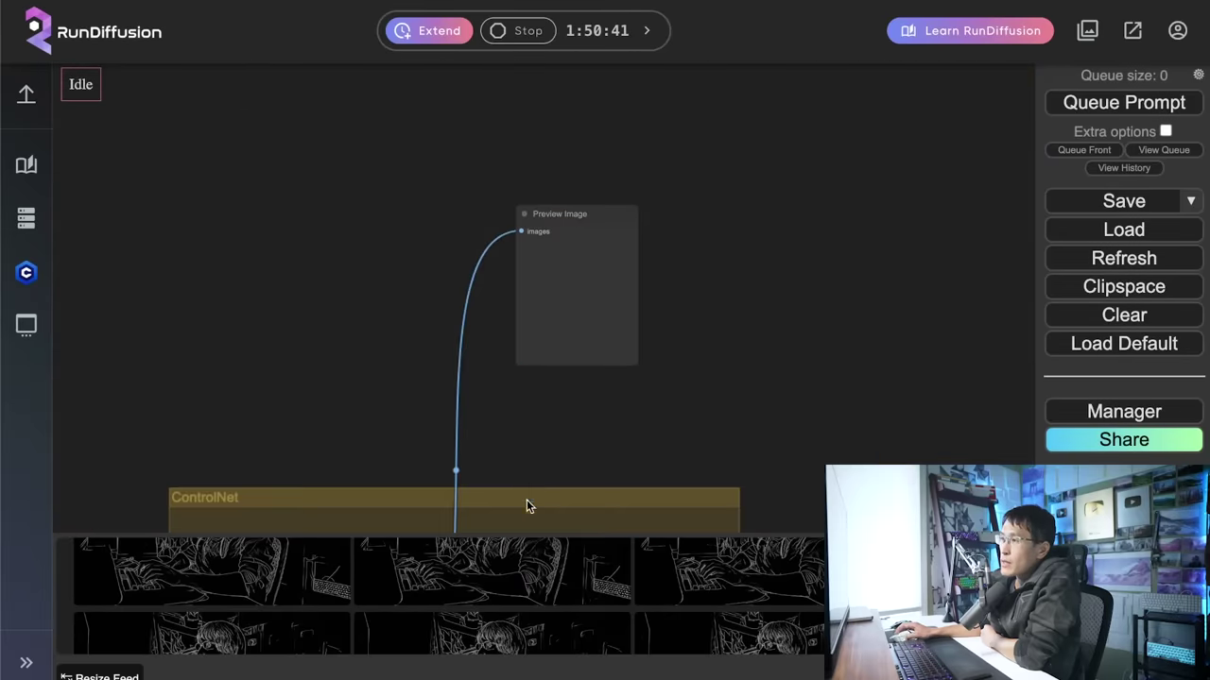
pyautogui.scroll(-1, 526, 501)
pyautogui.scroll(-5, 510, 425)
pyautogui.scroll(3, 539, 278)
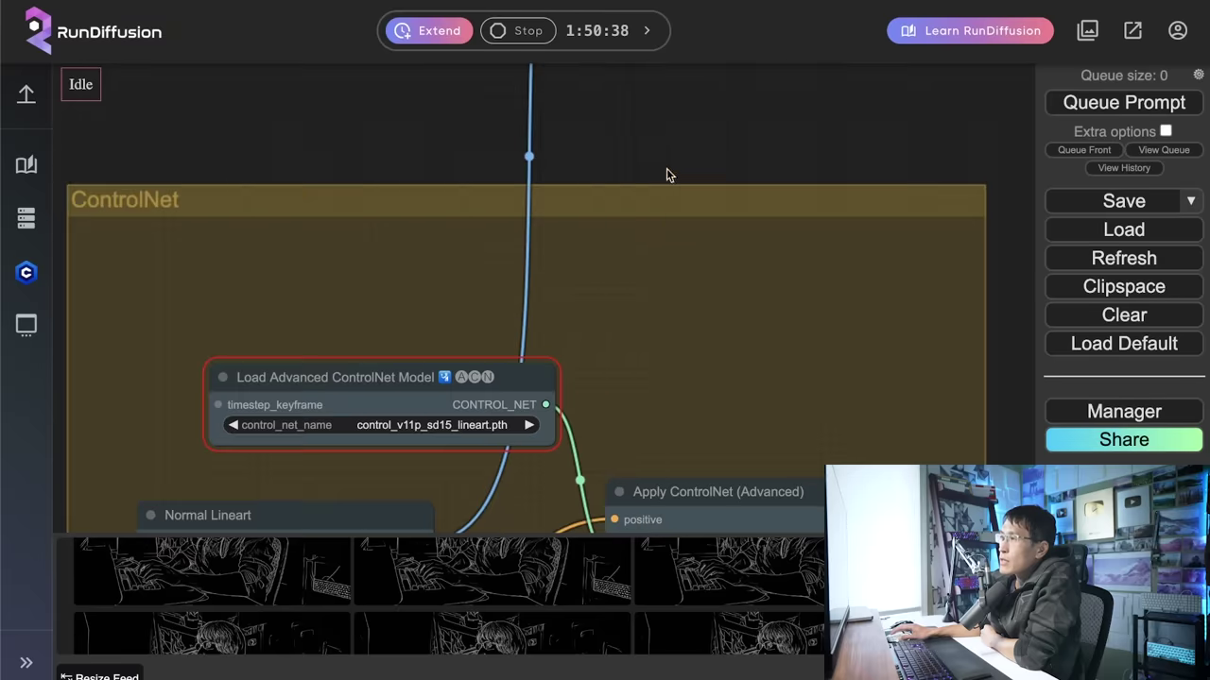
pyautogui.scroll(5, 666, 174)
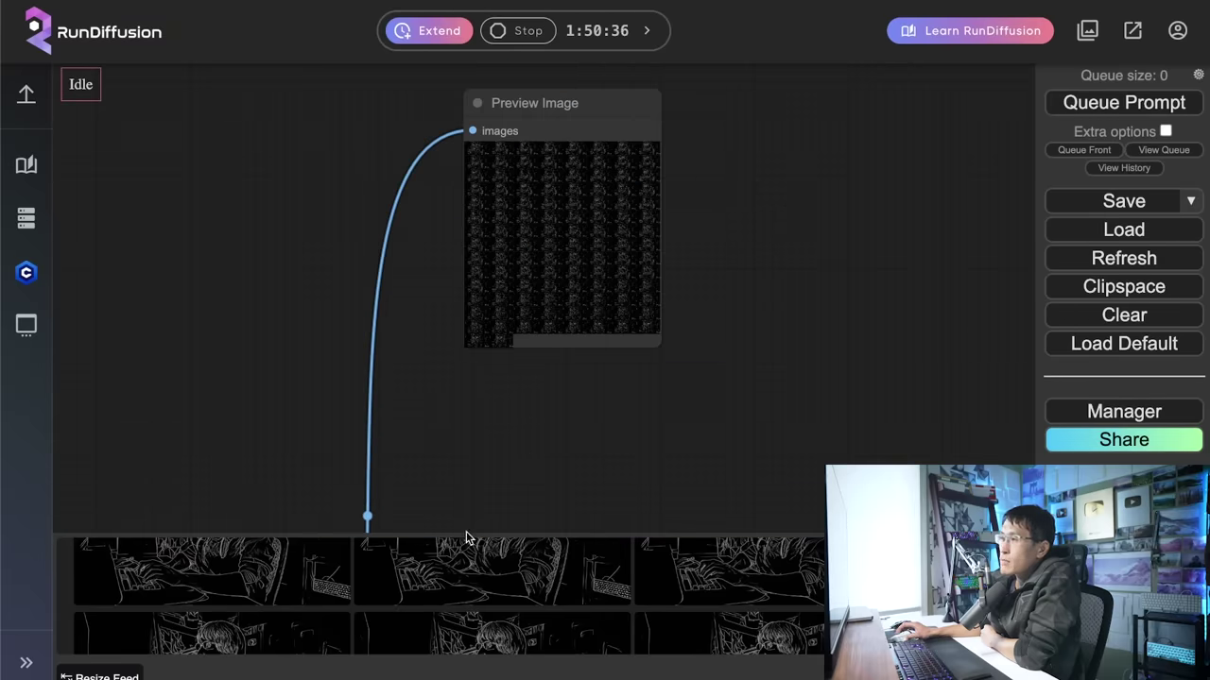
pyautogui.scroll(-5, 397, 566)
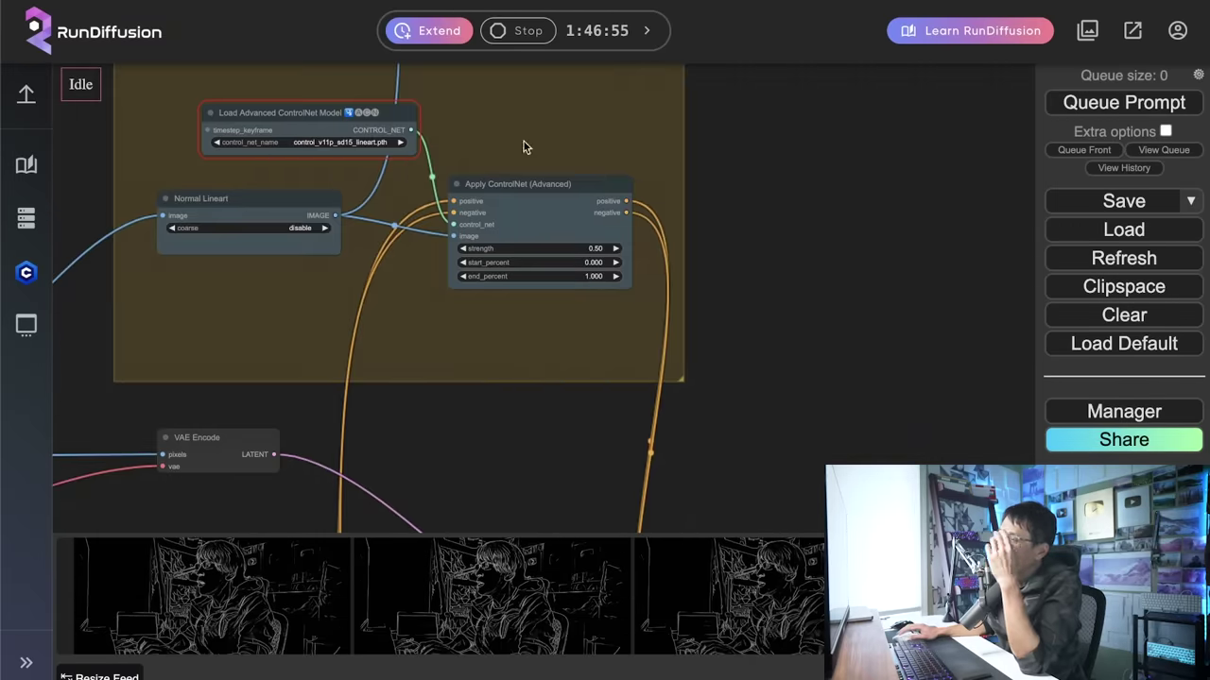
pyautogui.moveTo(526, 147); pyautogui.dragTo(656, 273)
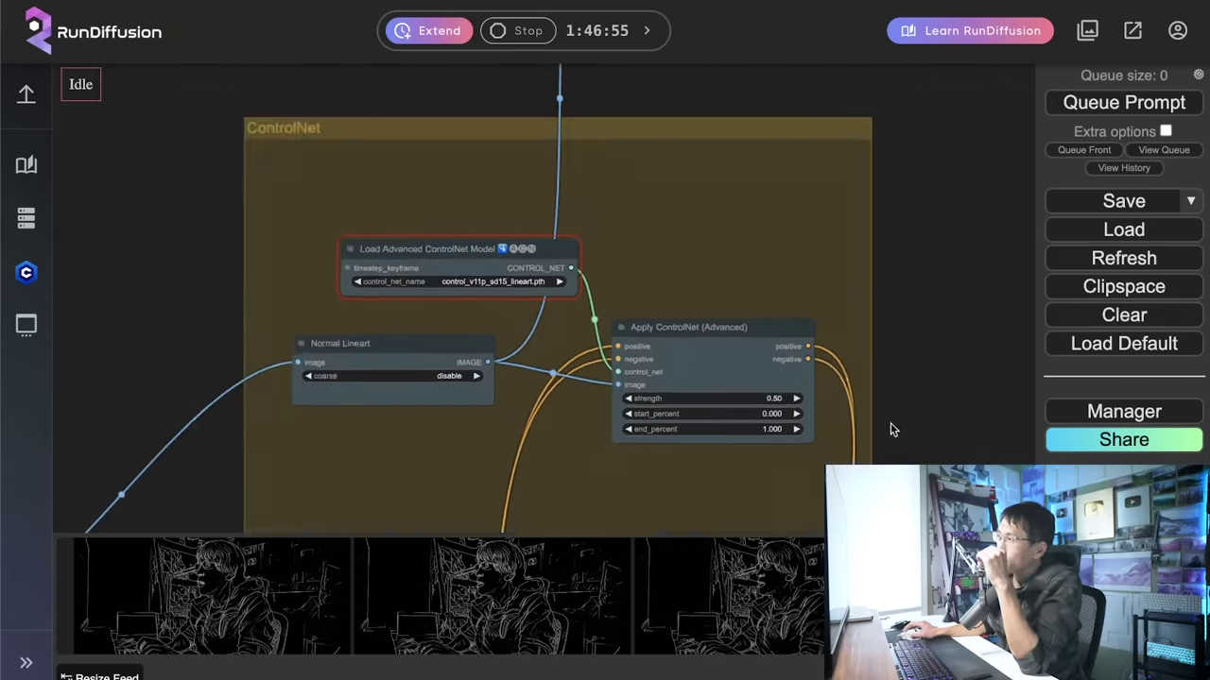
pyautogui.moveTo(891, 425); pyautogui.dragTo(753, 416)
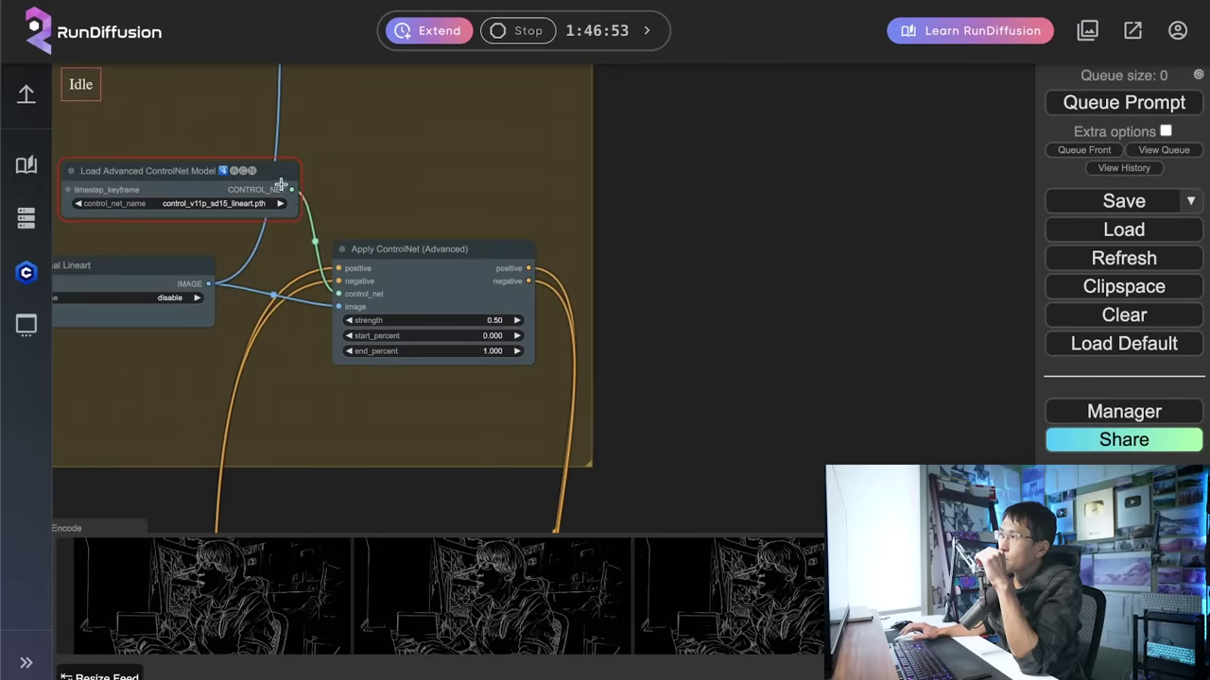
pyautogui.moveTo(659, 434); pyautogui.dragTo(610, 173)
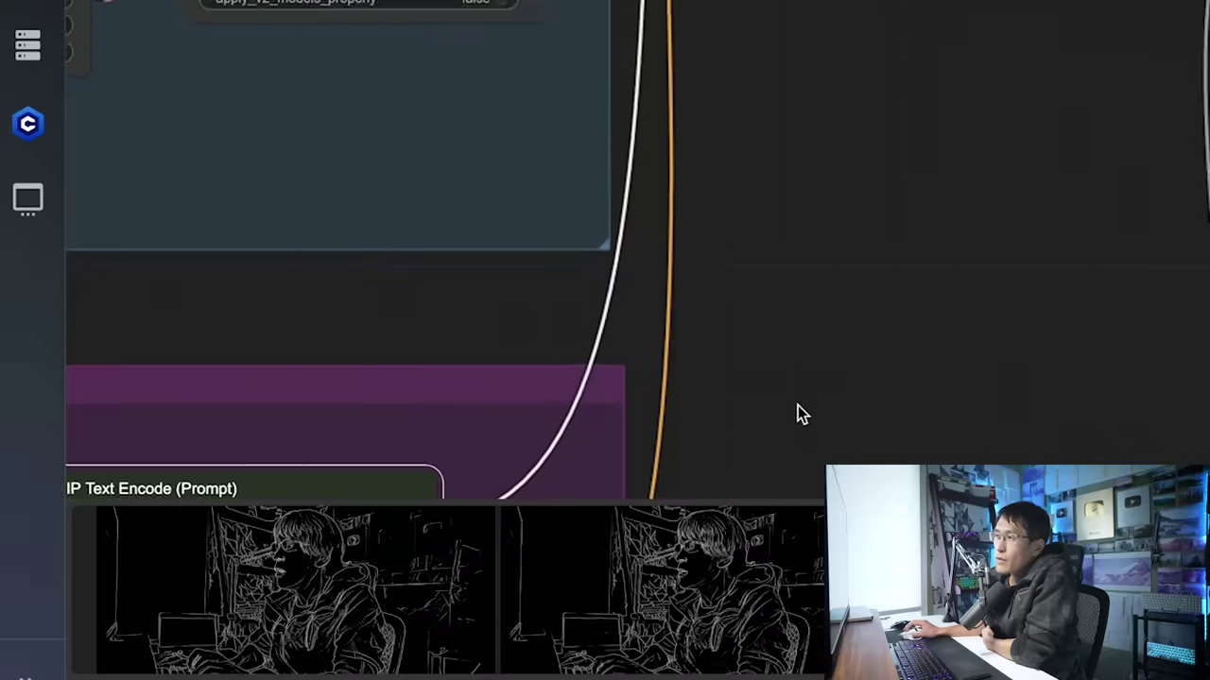
# Replace the blue-haired girl beach subject in the positive prompt with 'a cyborg male robot style'.
pyautogui.moveTo(564, 473); pyautogui.dragTo(772, 224)
pyautogui.moveTo(318, 334); pyautogui.dragTo(426, 337)
pyautogui.press('Right')
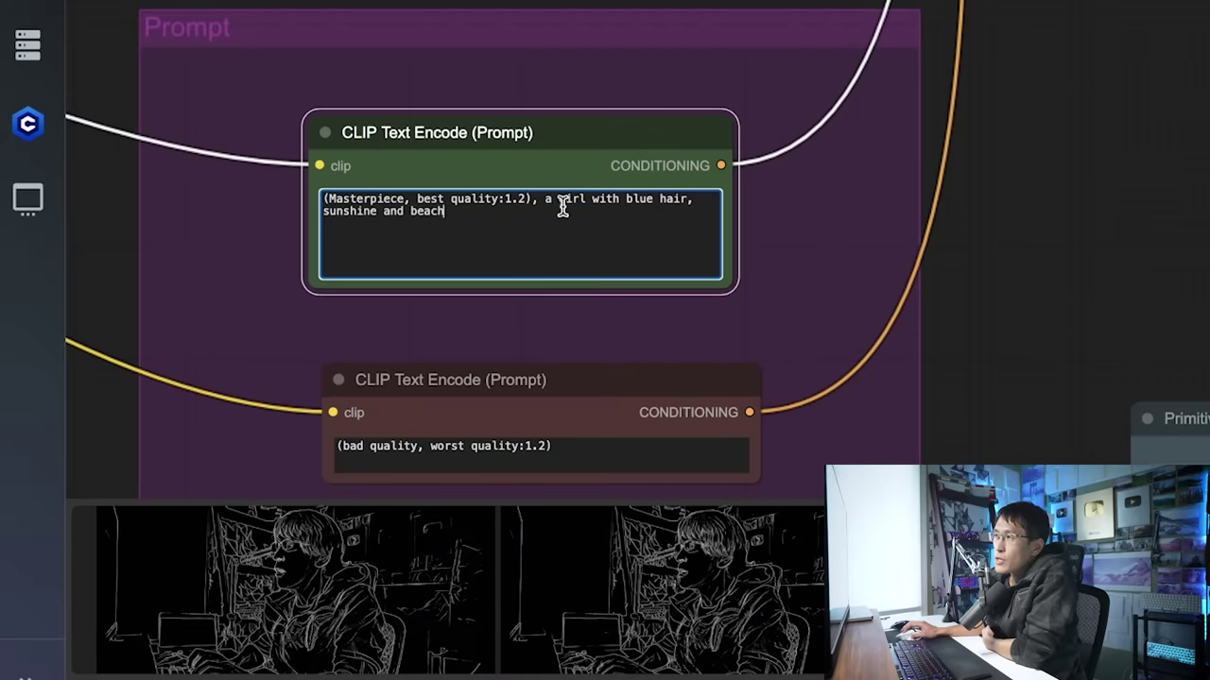
pyautogui.moveTo(542, 199); pyautogui.dragTo(626, 243)
pyautogui.write('a')
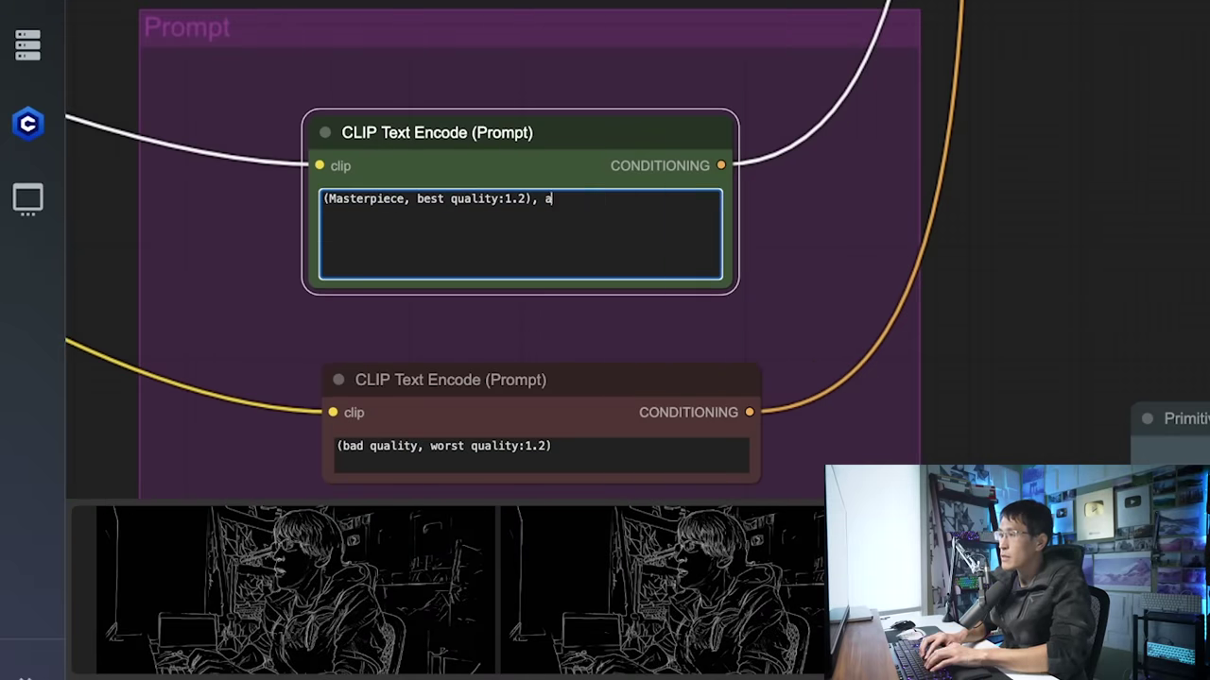
pyautogui.write(' cyborg male robot')
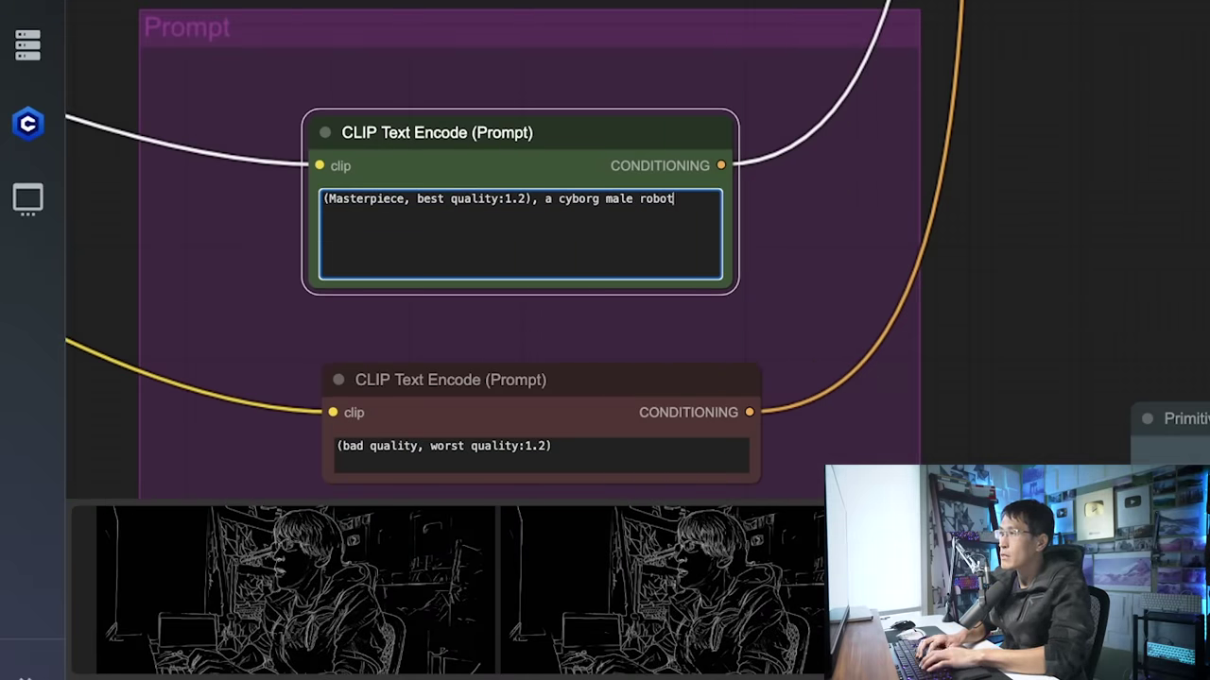
pyautogui.write(' style')
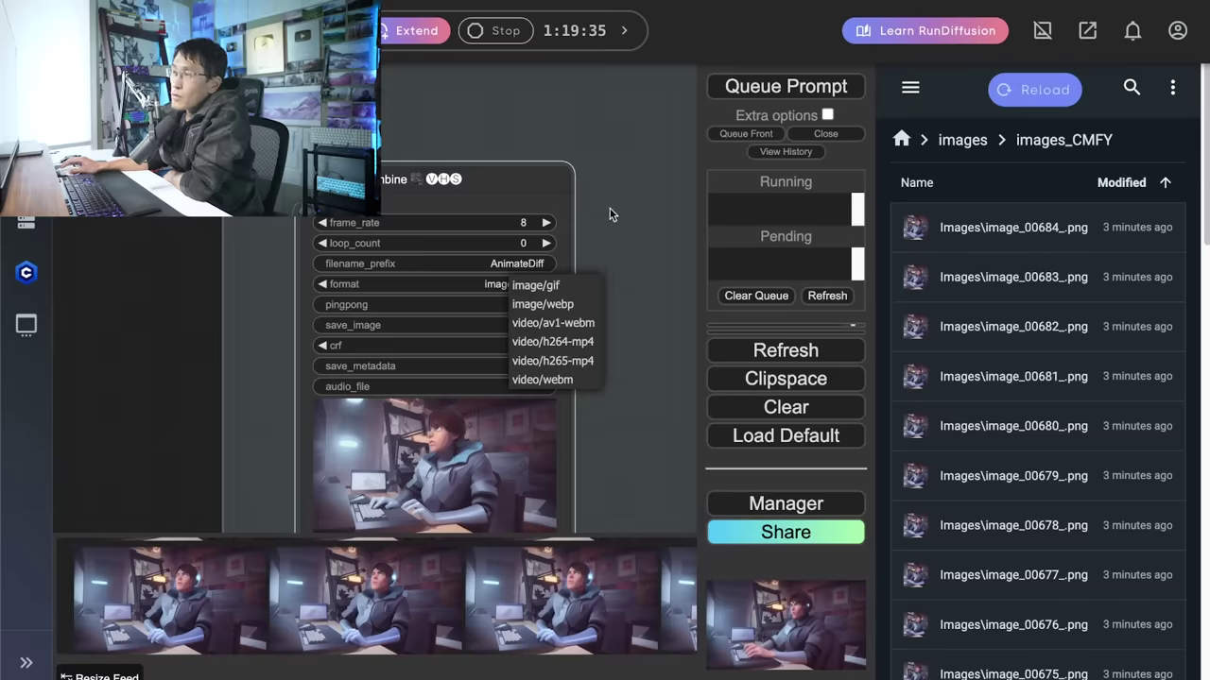
# Set the Video Combine output format to video/h264-mp4.
pyautogui.moveTo(610, 211); pyautogui.dragTo(547, 244)
pyautogui.scroll(-1, 547, 244)
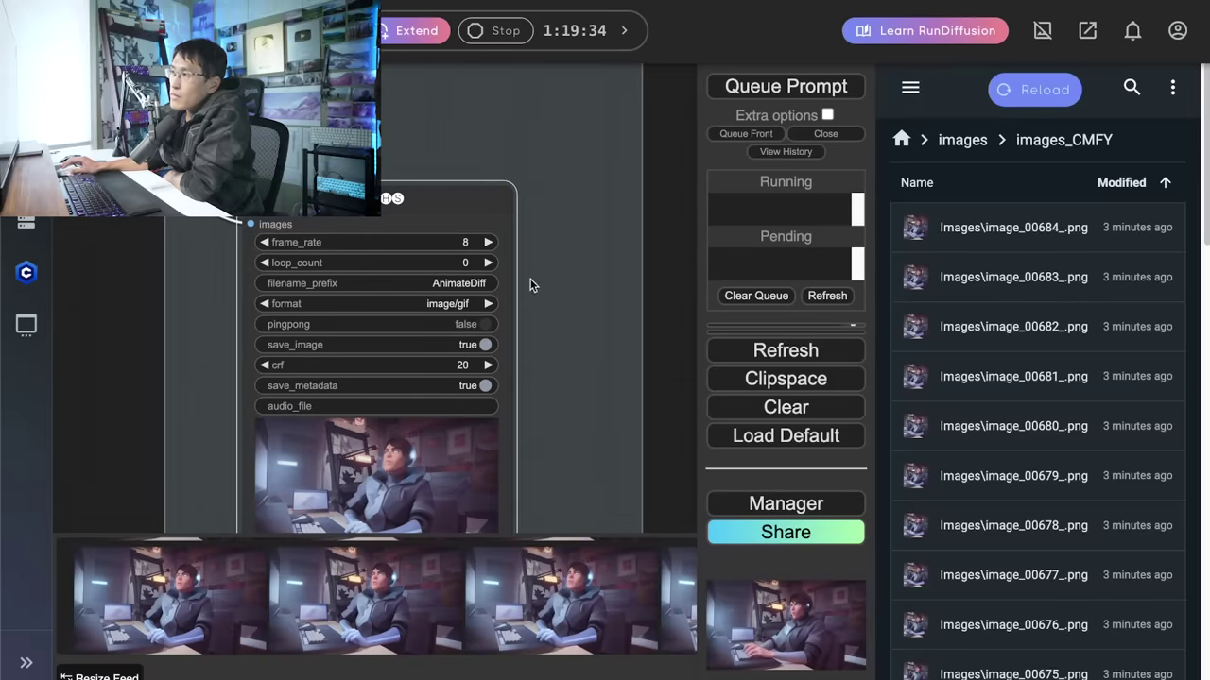
pyautogui.click(468, 303)
pyautogui.click(502, 361)
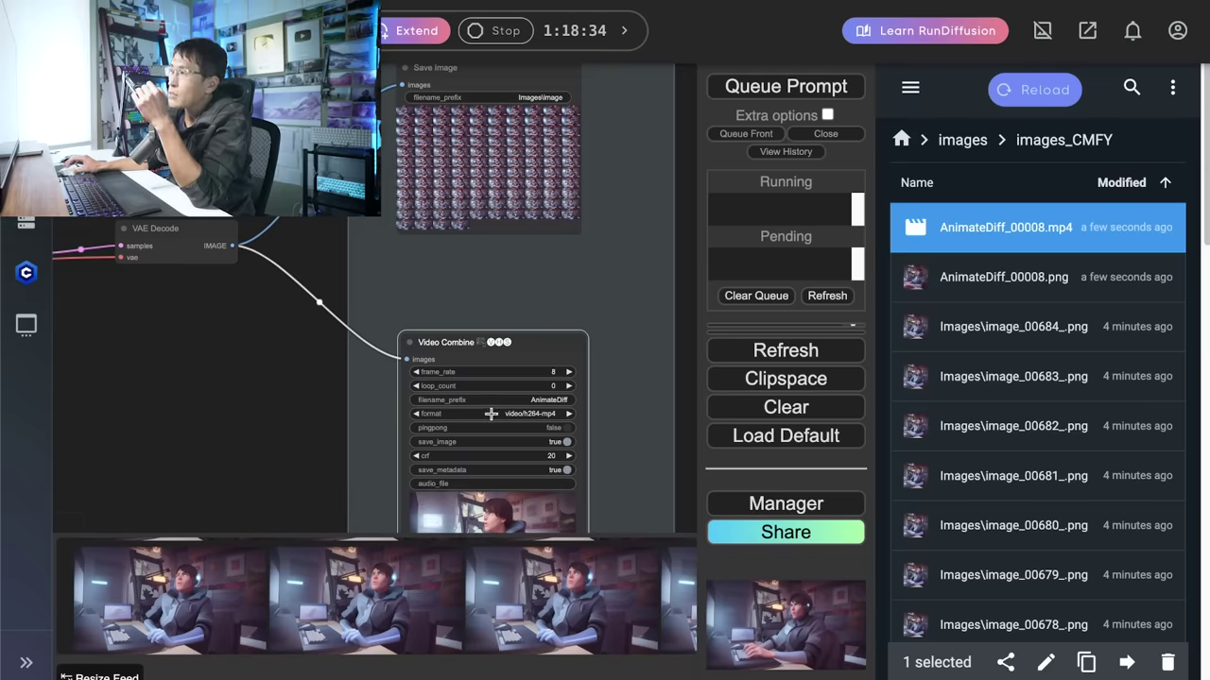
# Select and preview the rendered AnimateDiff_00008.mp4 video.
pyautogui.click(1086, 237)
pyautogui.click(1094, 232)
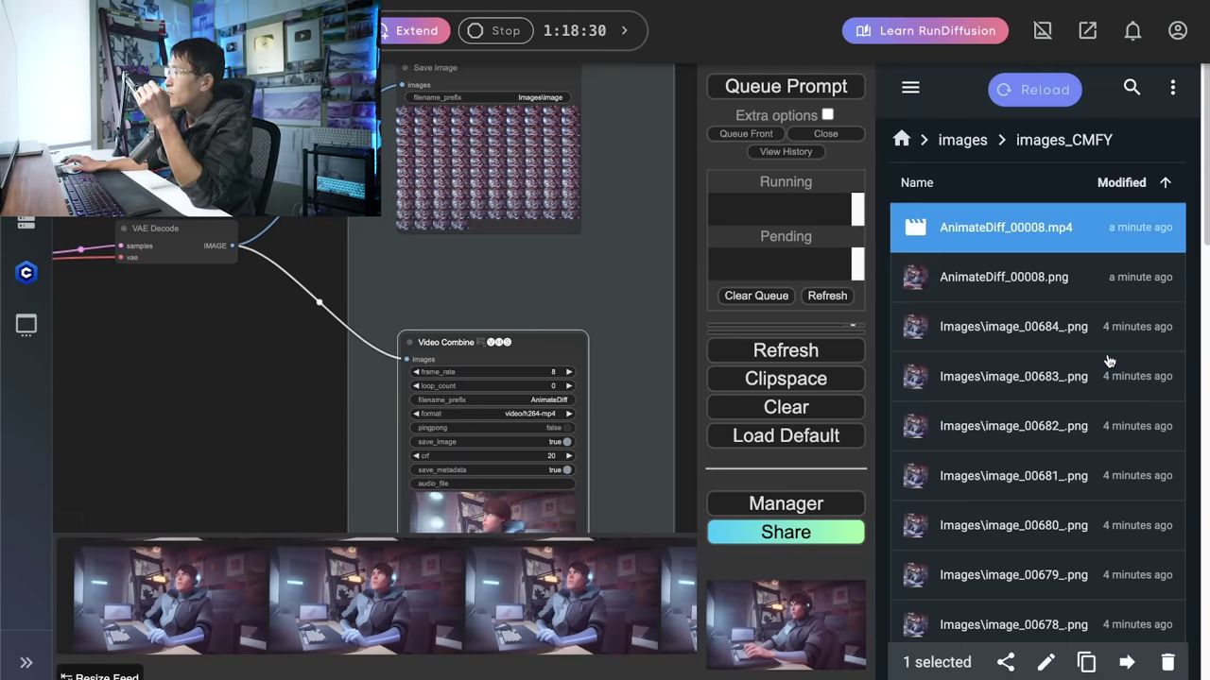
pyautogui.click(1087, 661)
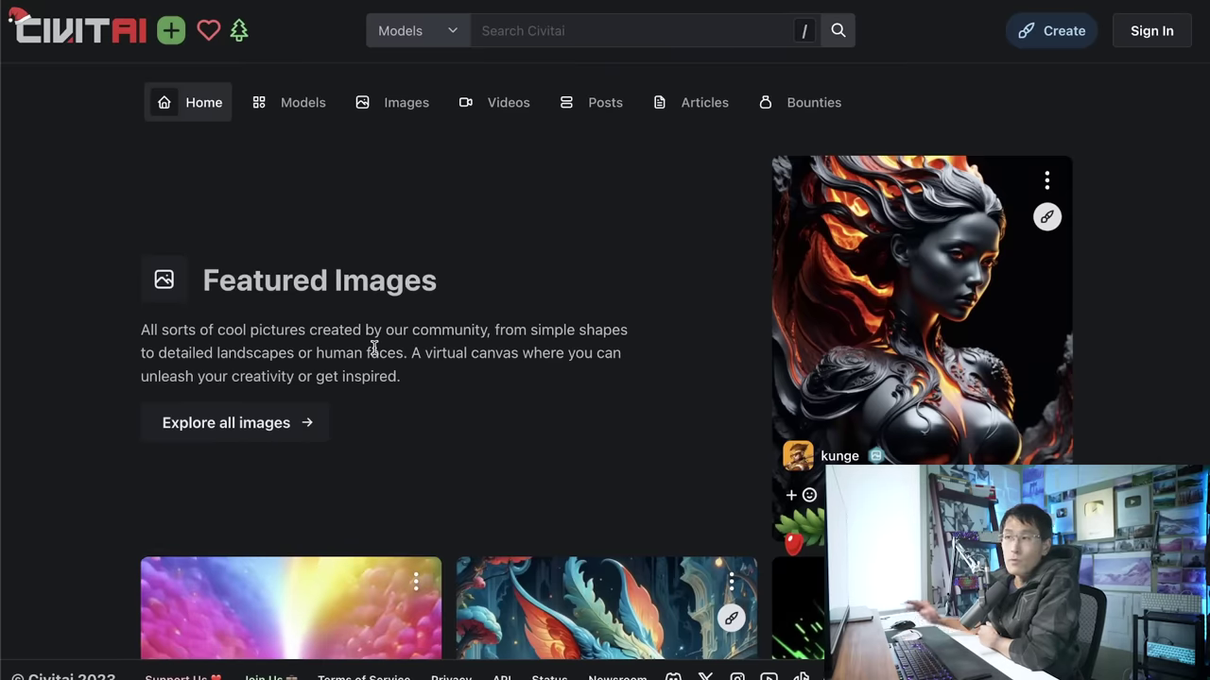
# Return to the Dark Sushi Mix model page on Civitai.
pyautogui.scroll(-3, 413, 391)
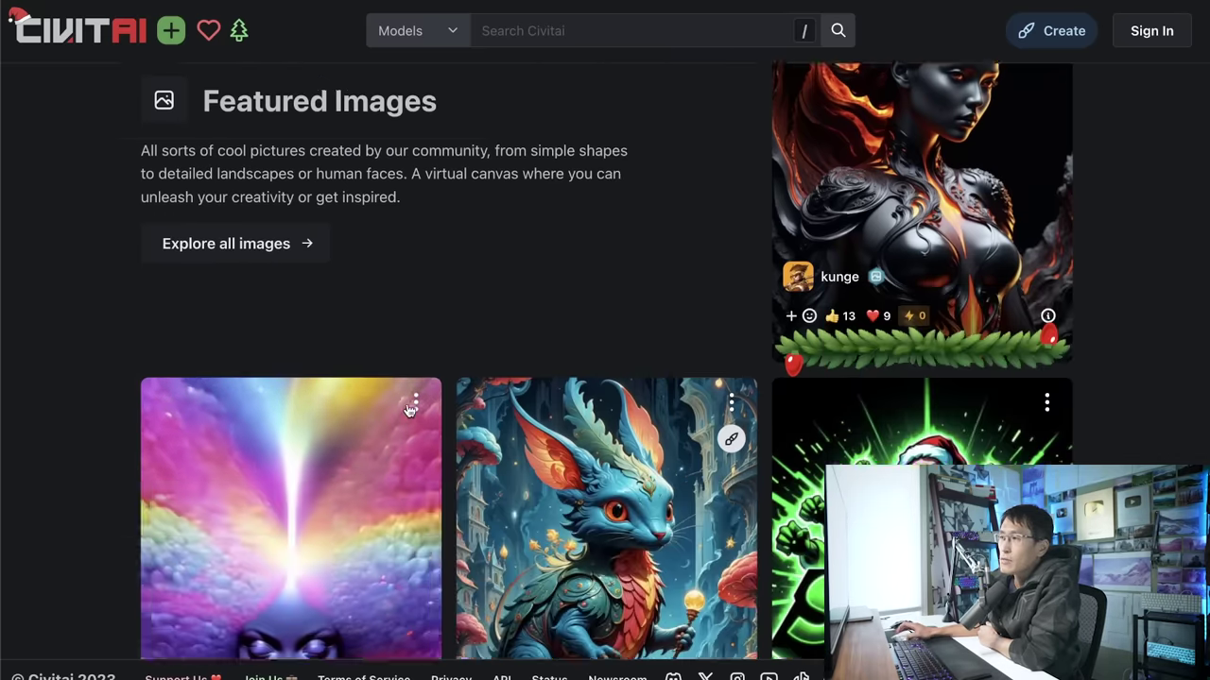
pyautogui.scroll(-7, 406, 410)
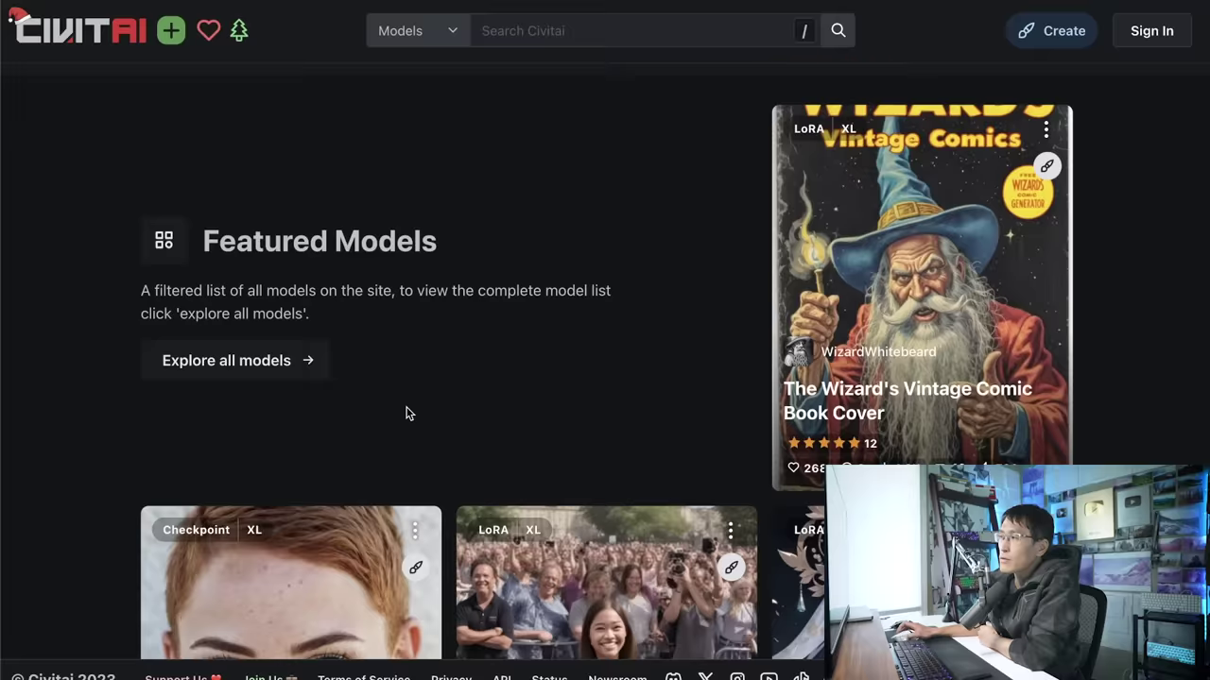
pyautogui.scroll(8, 410, 412)
pyautogui.hotkey('alt', 'Left')
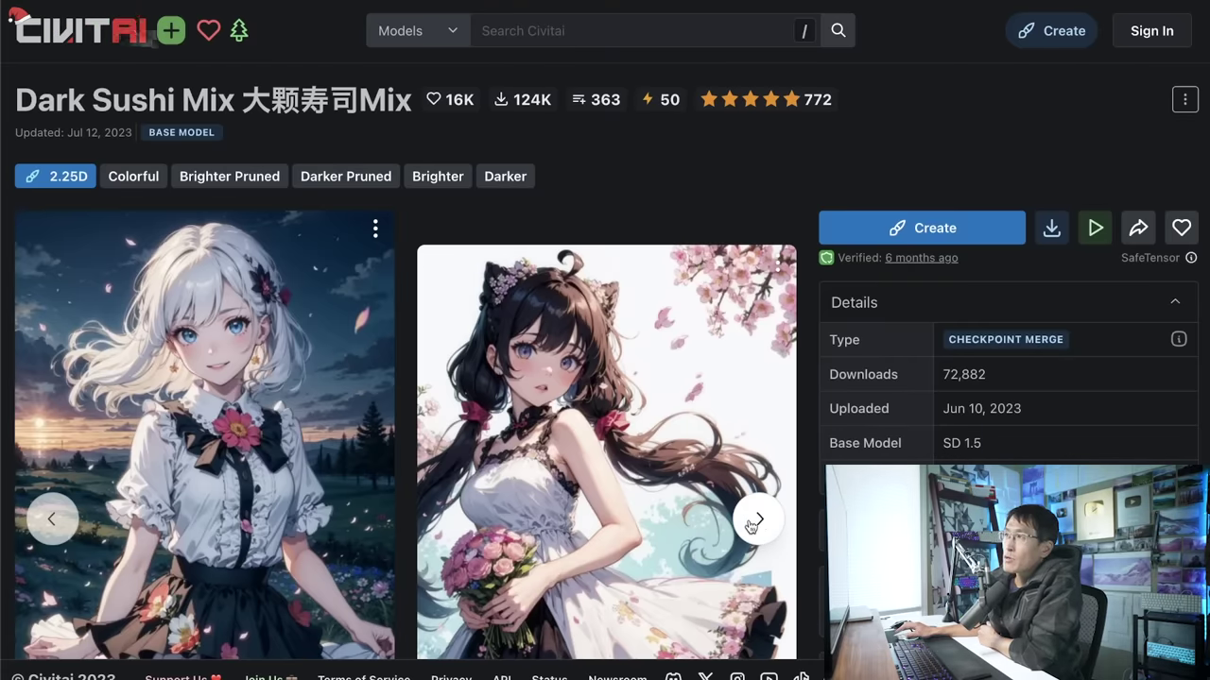
# Browse the Dark Sushi Mix example images, then open RunDiffusion's Civitai asset downloader.
pyautogui.scroll(-1, 773, 539)
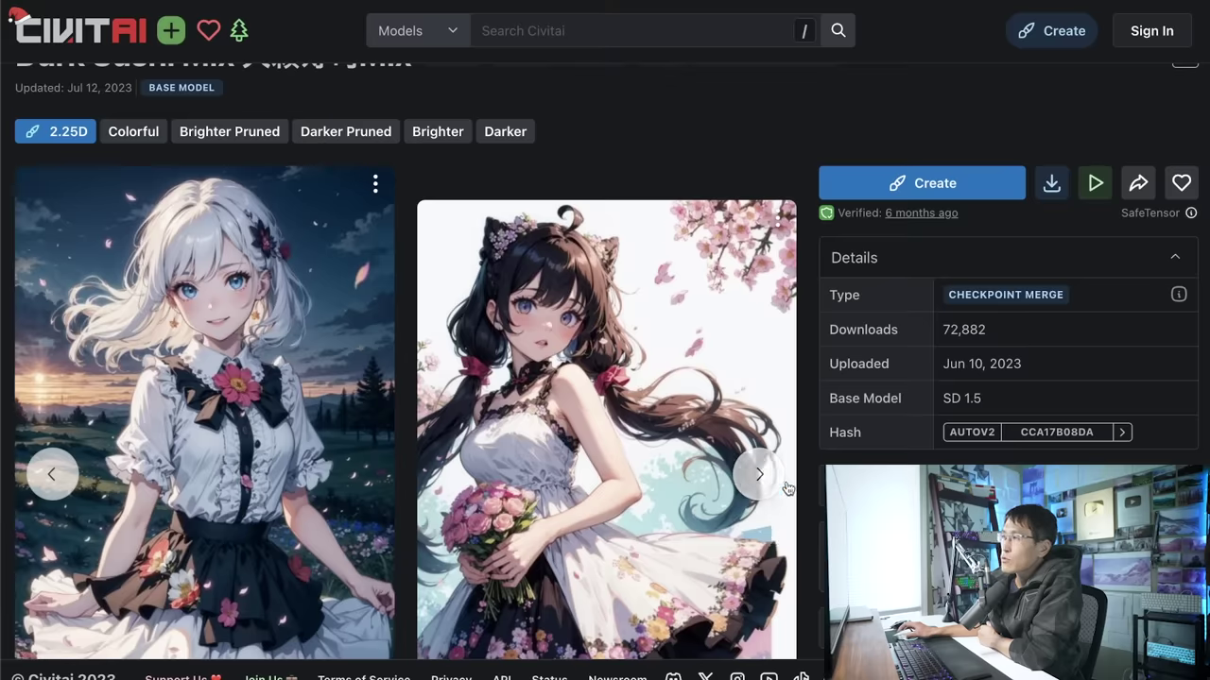
pyautogui.click(759, 476)
pyautogui.click(761, 479)
pyautogui.click(761, 477)
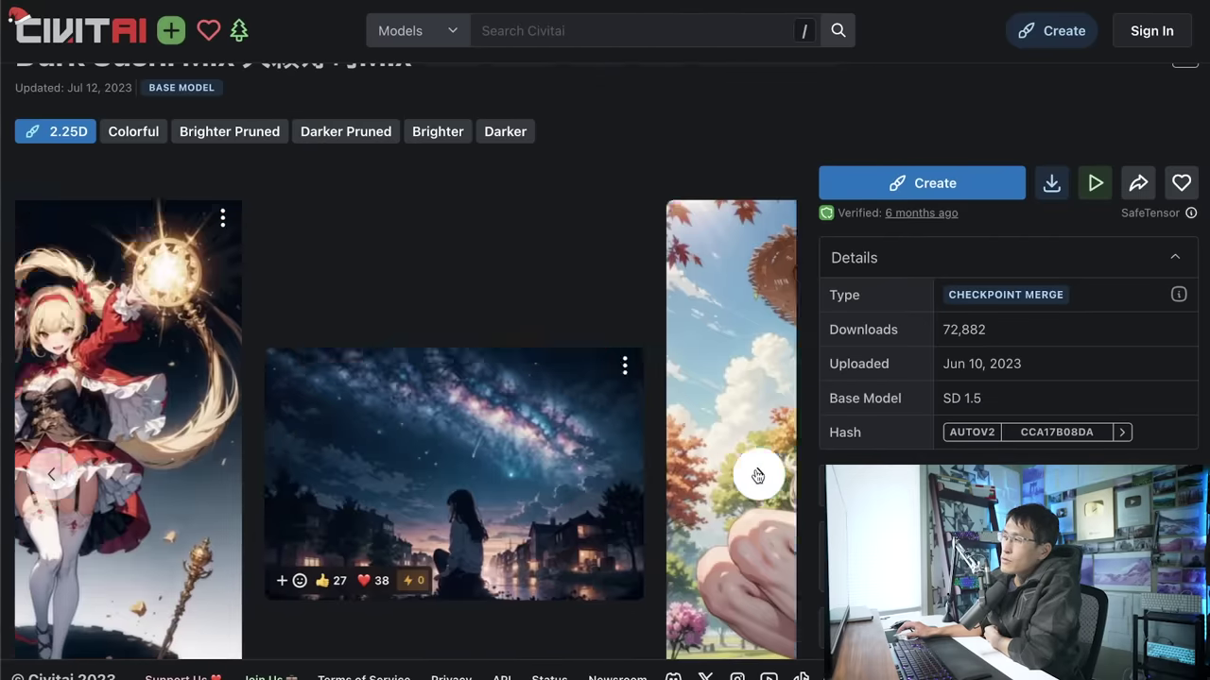
pyautogui.click(760, 476)
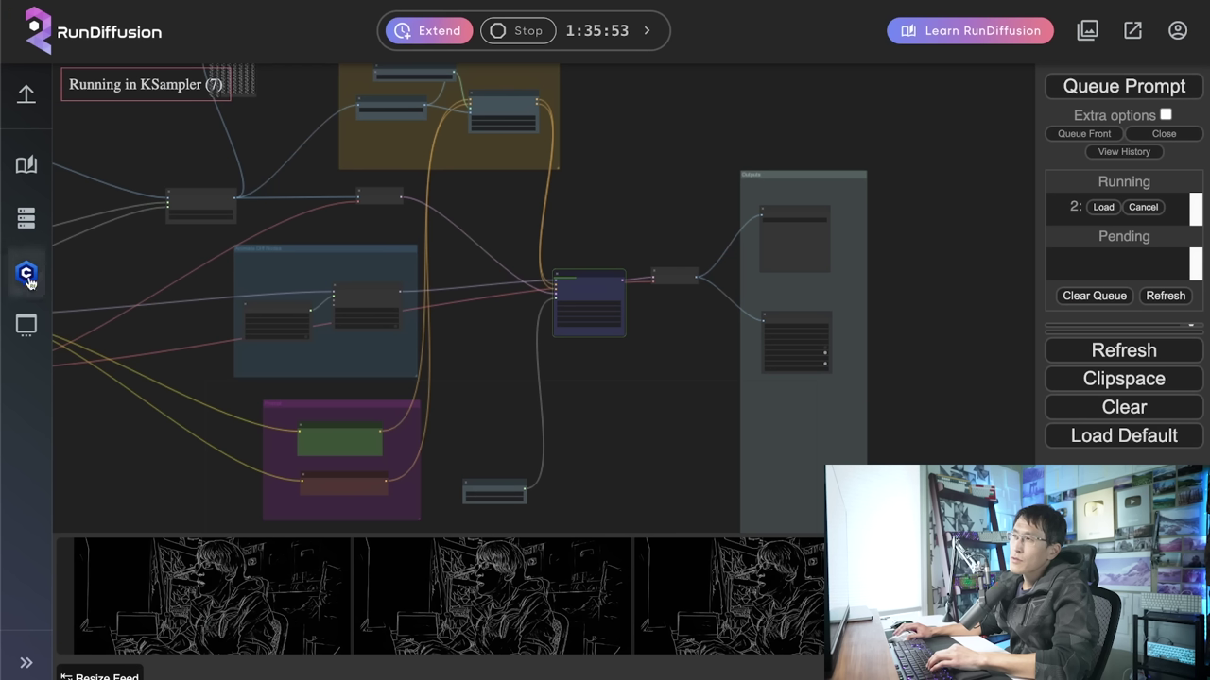
pyautogui.click(28, 275)
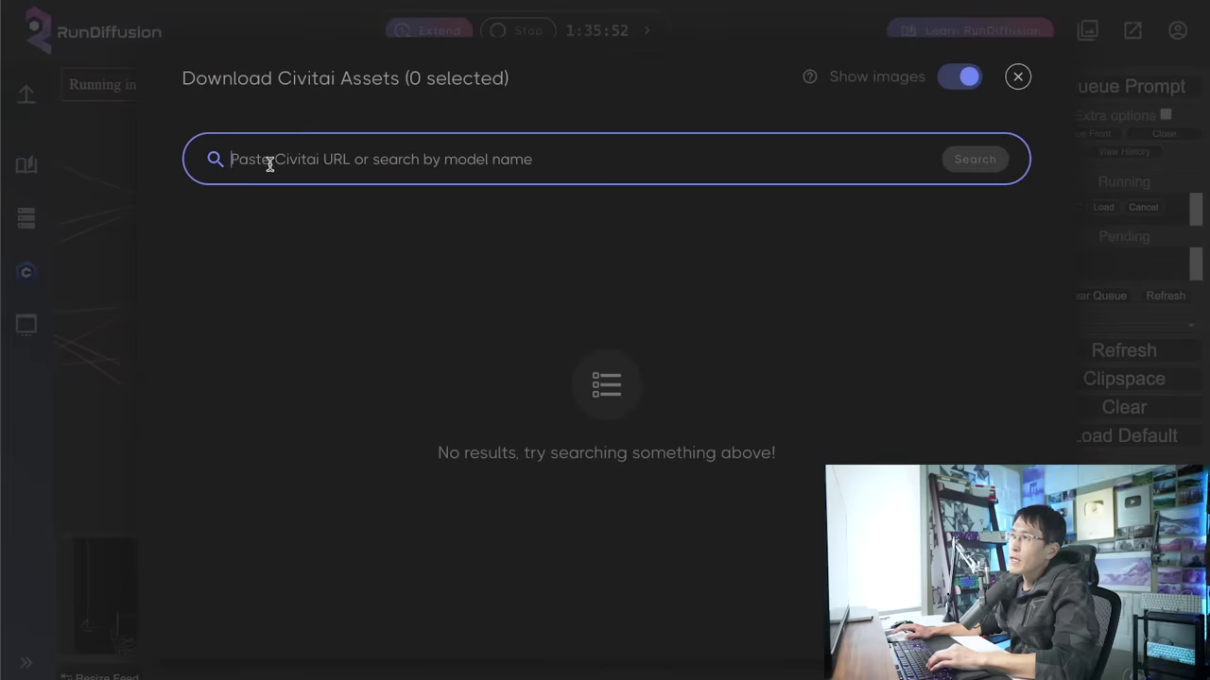
# Paste the Dark Sushi Mix 2.25D model link into the downloader and fetch it.
pyautogui.write('https://civitai.com/models/24779/dark-sushi-mix-mix')
pyautogui.press('Return')
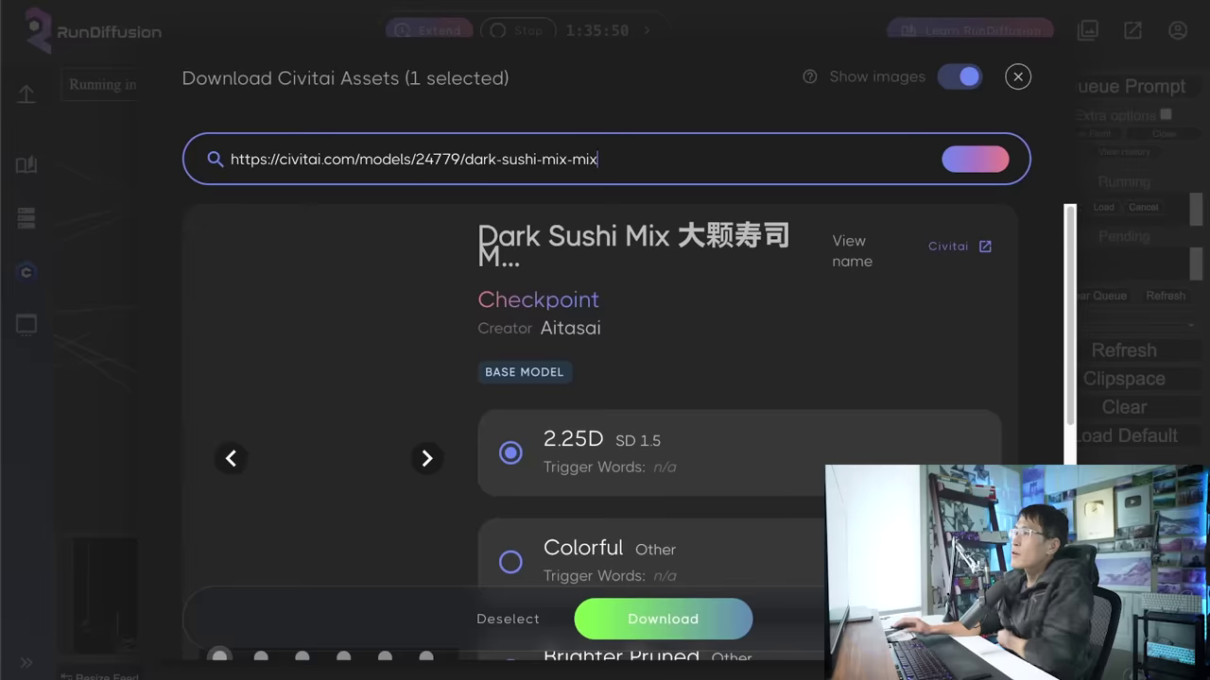
pyautogui.scroll(-1, 544, 452)
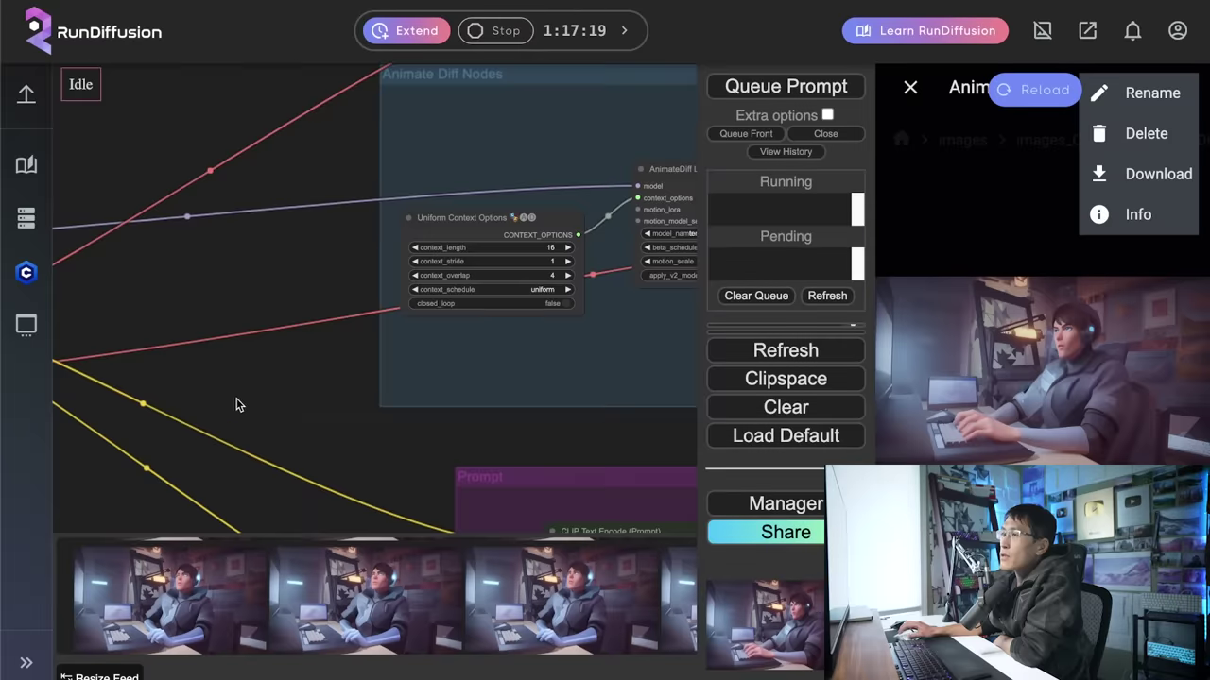
# Set the Load Checkpoint node to darkSushiMixMix_225D and queue the workflow.
pyautogui.moveTo(238, 405); pyautogui.dragTo(445, 412)
pyautogui.click(365, 260)
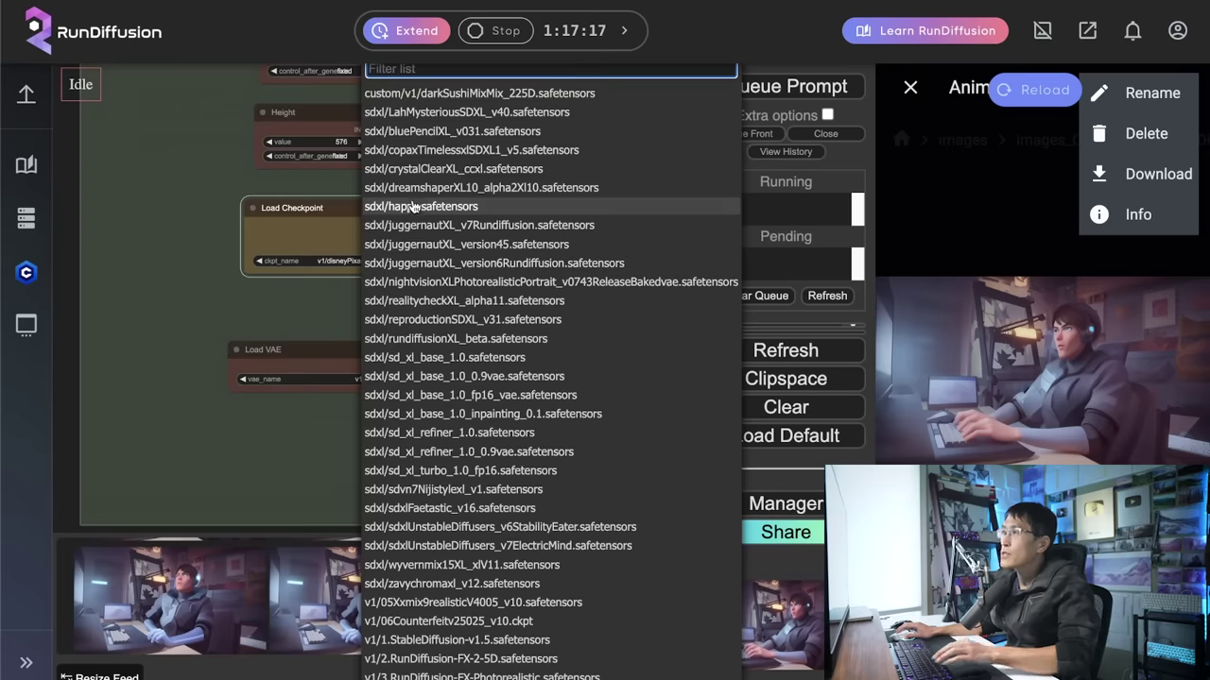
pyautogui.write('darksushi')
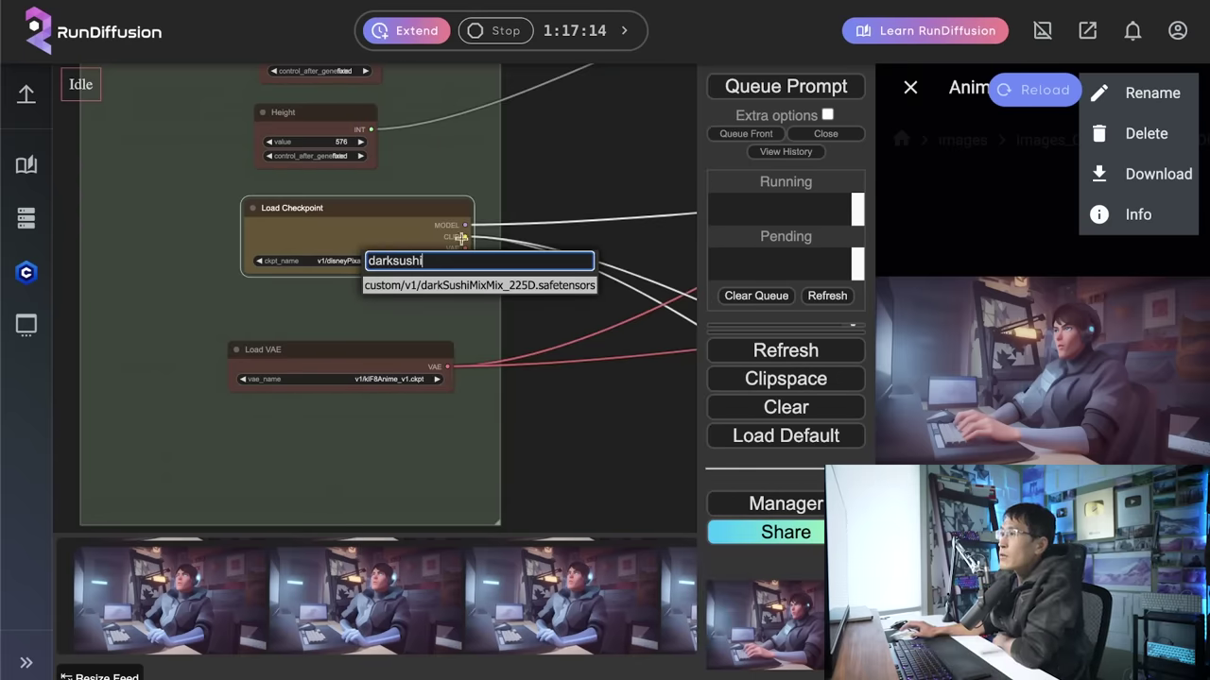
pyautogui.click(492, 284)
pyautogui.click(768, 86)
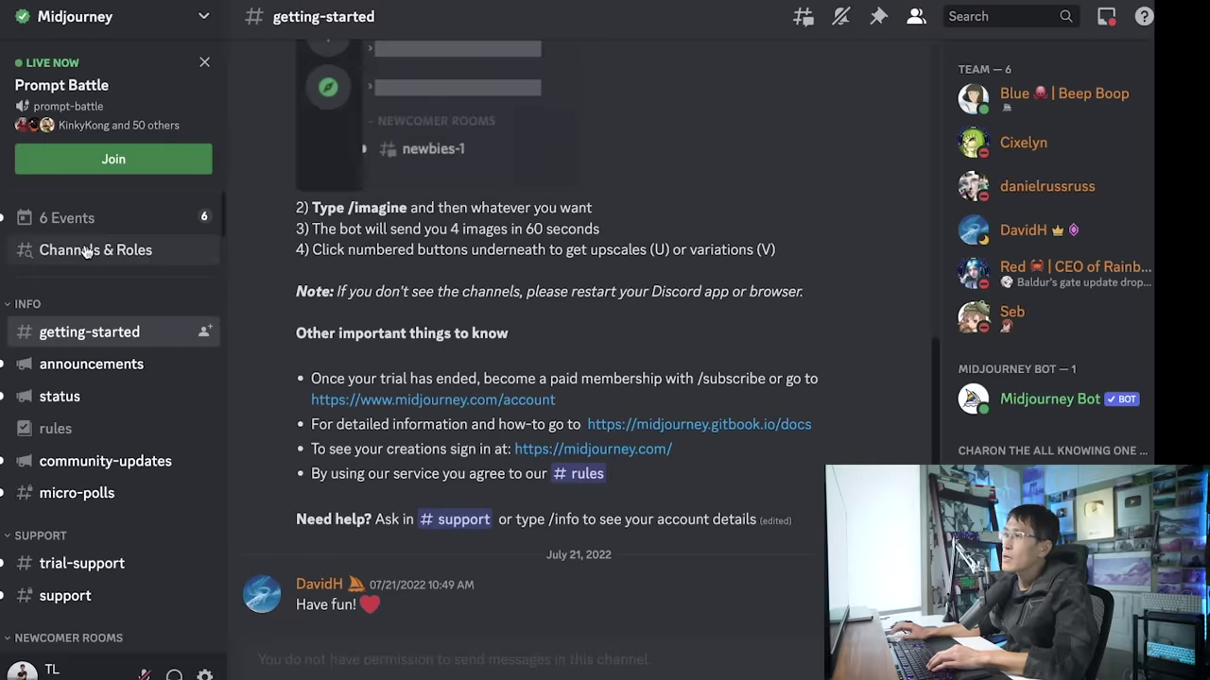
# In #newbies-33, run /imagine 'a dog on a beach in photorealistic style --ar 16:9'.
pyautogui.scroll(-2, 85, 557)
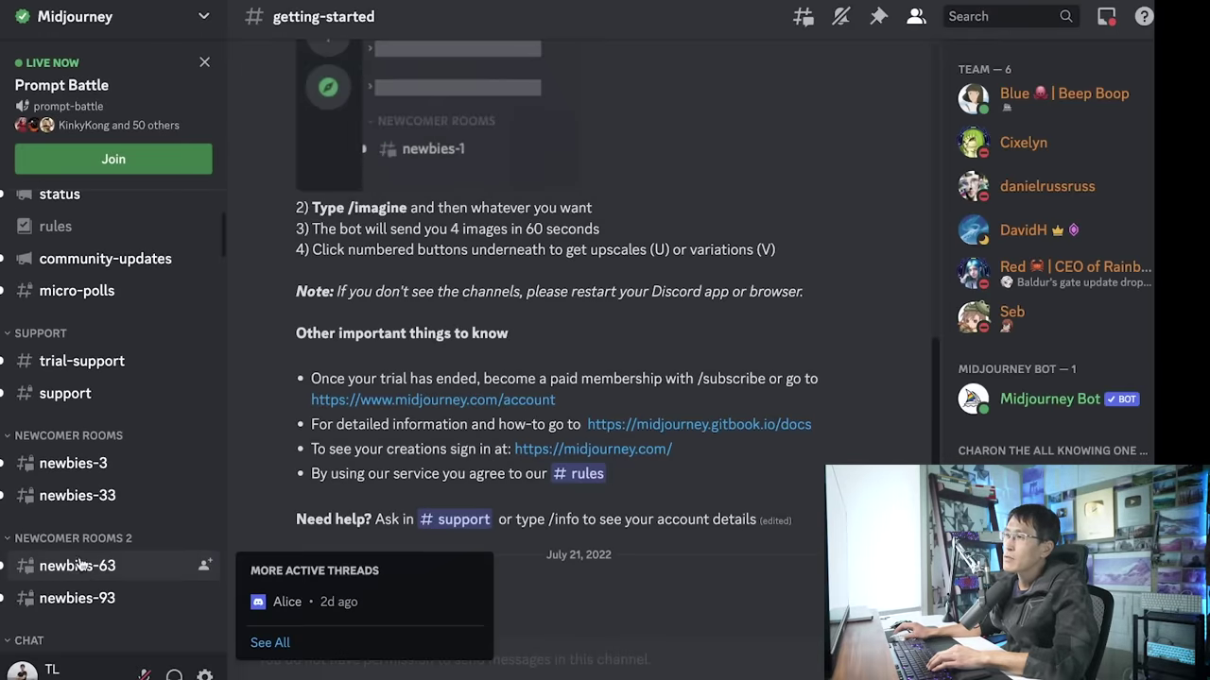
pyautogui.click(93, 498)
pyautogui.write('/i')
pyautogui.press('Tab')
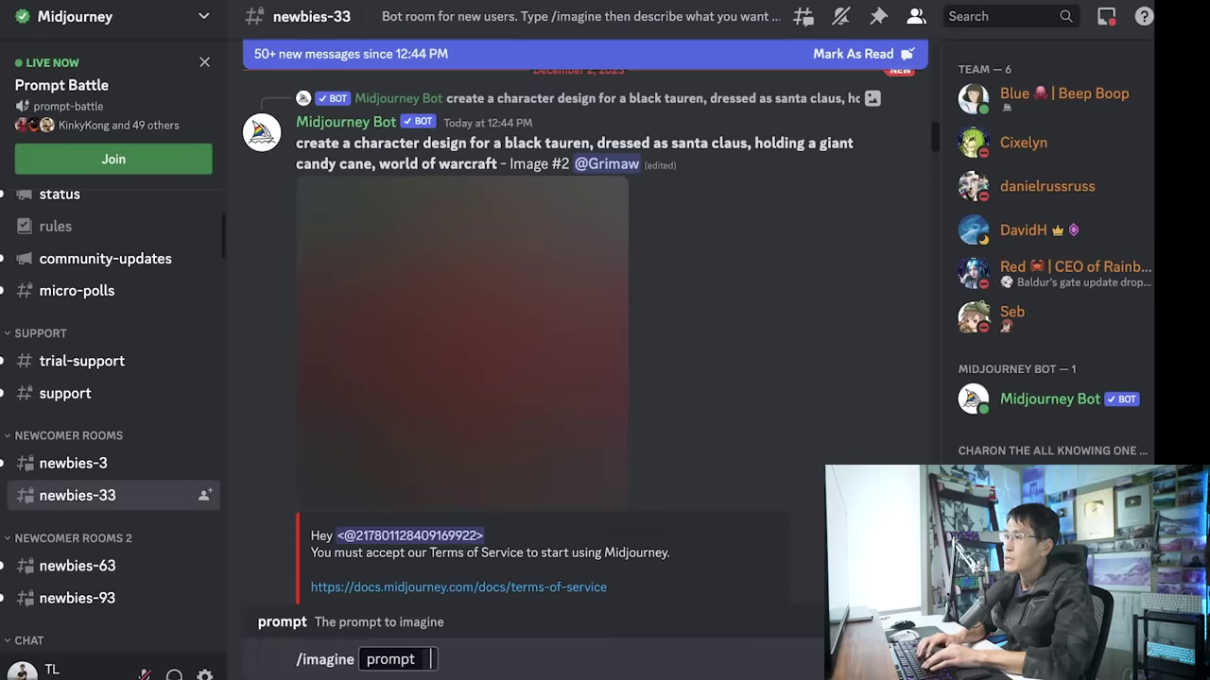
pyautogui.write('a dog on a beach in ph')
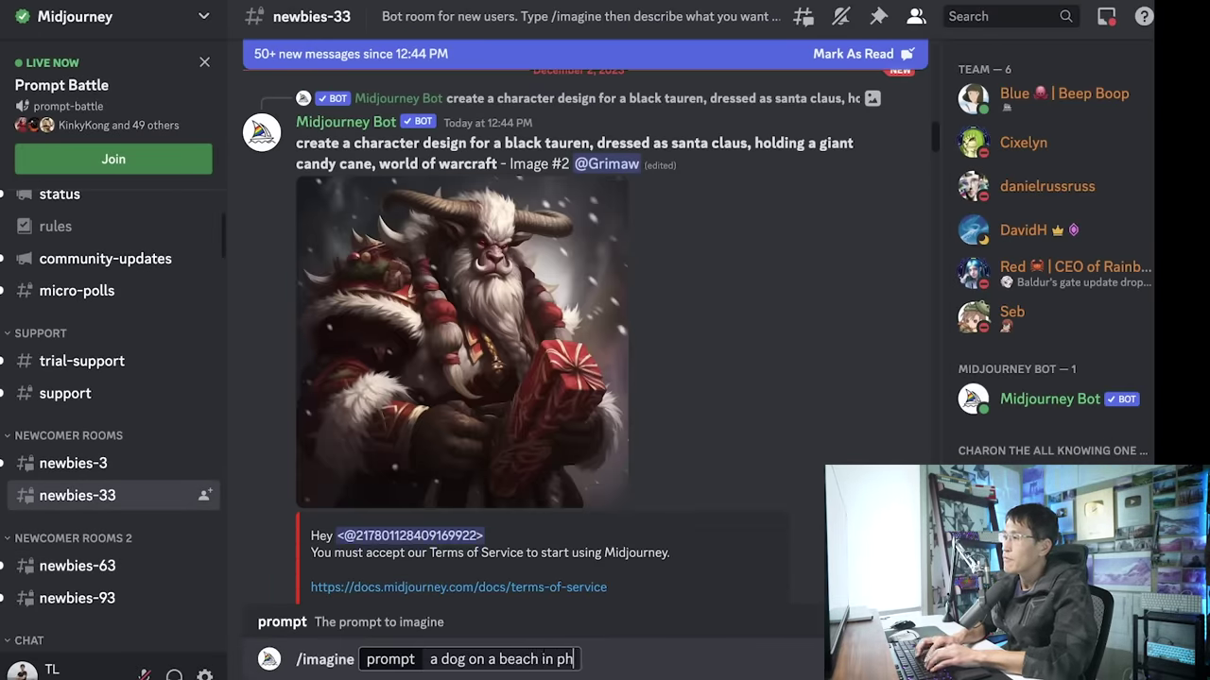
pyautogui.write('otorealistic style --ar')
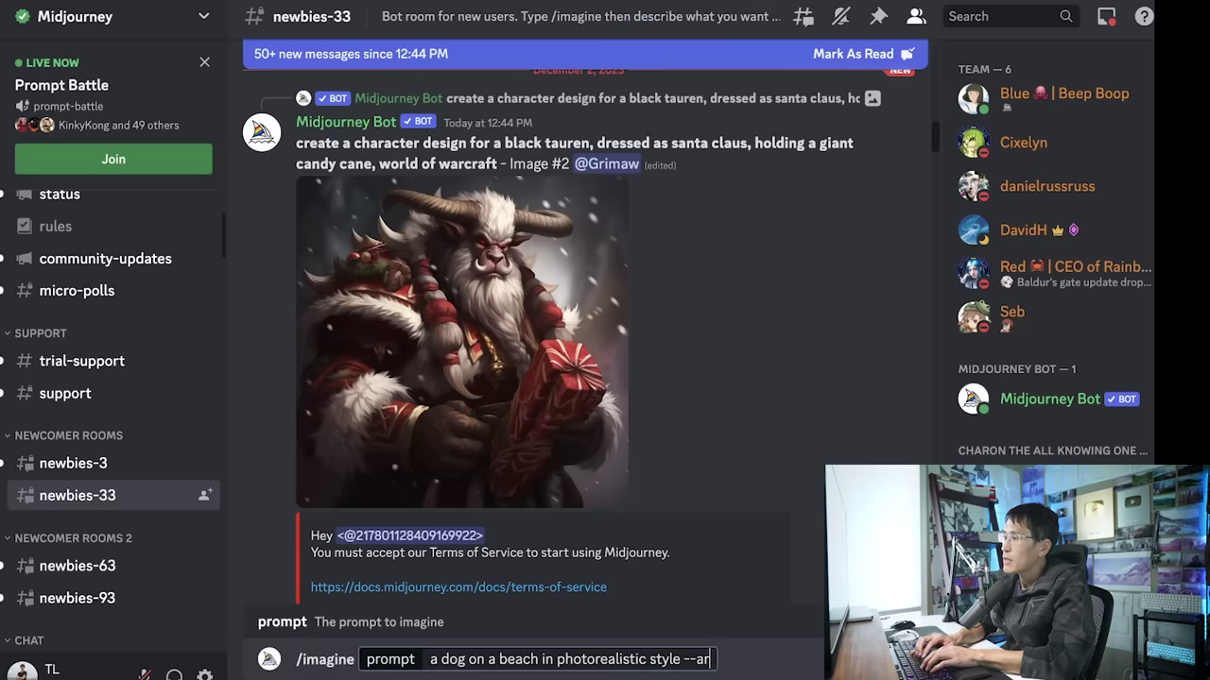
pyautogui.write(' 16:9')
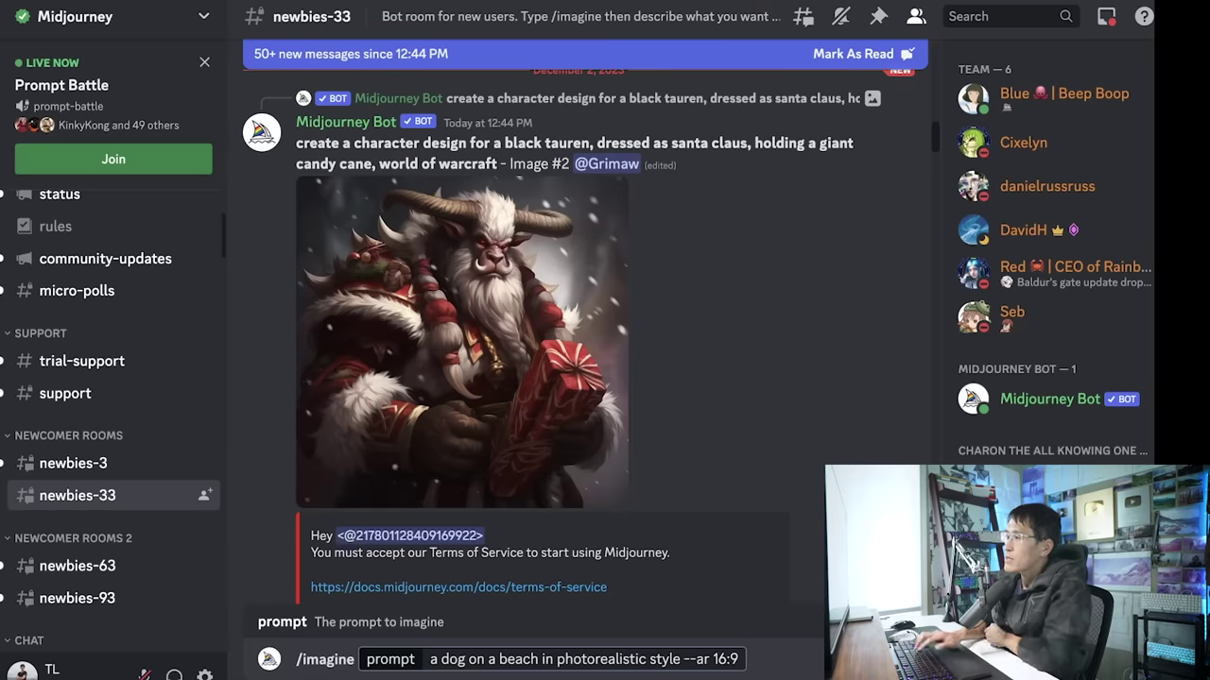
pyautogui.press('Return')
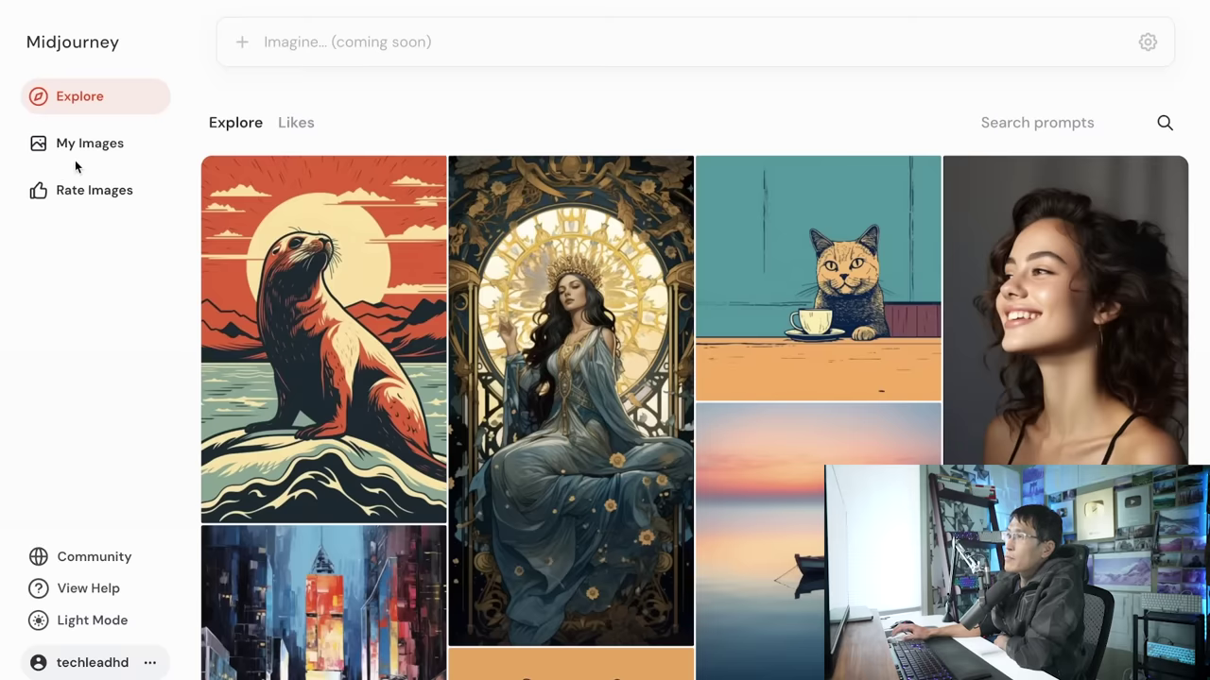
# Find the dog image under My Images and open its options menu.
pyautogui.click(94, 143)
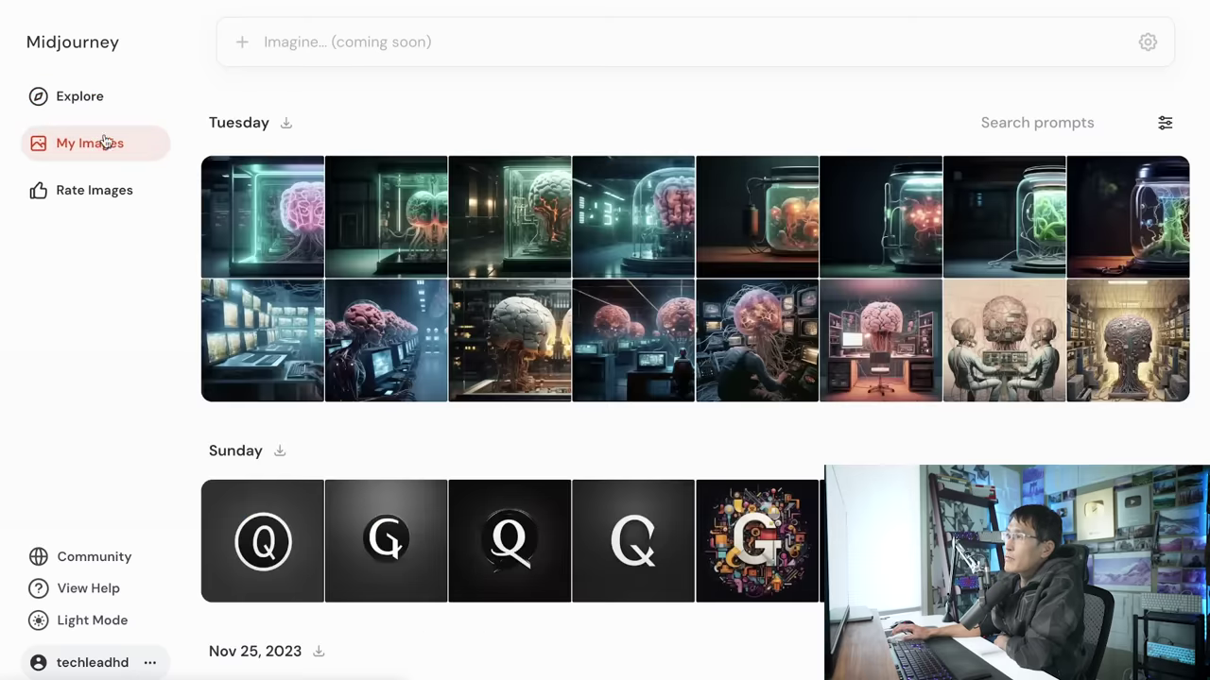
pyautogui.scroll(-20, 408, 136)
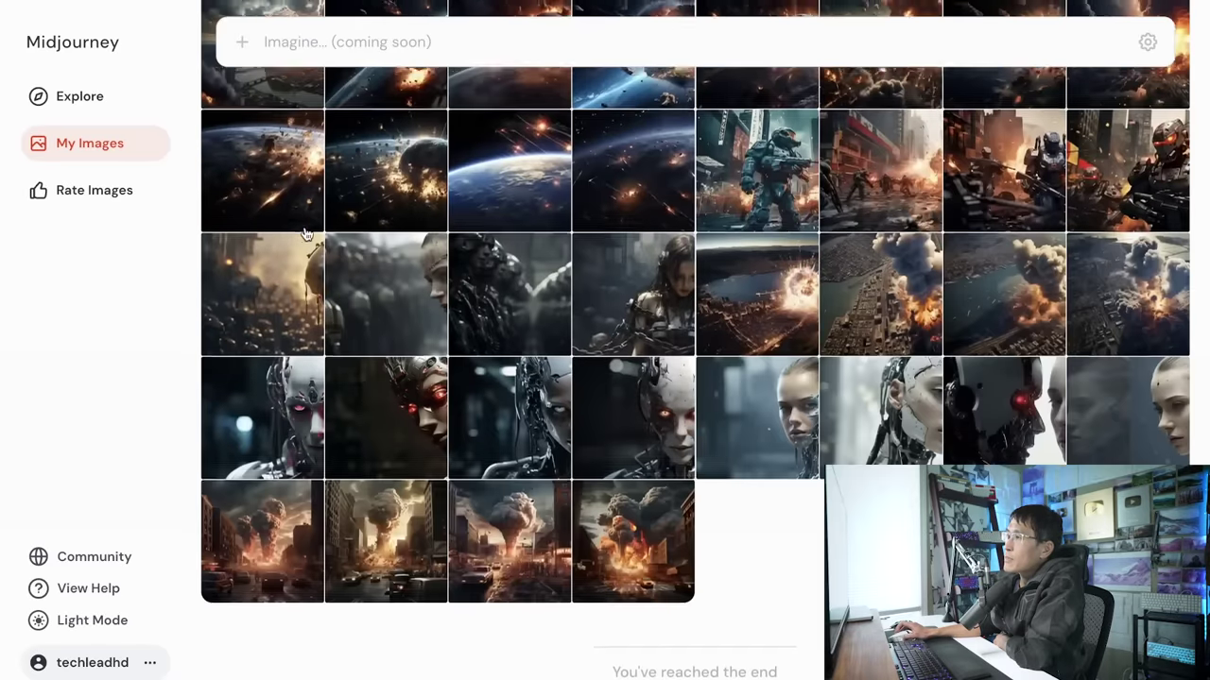
pyautogui.scroll(10, 320, 248)
pyautogui.scroll(15, 320, 248)
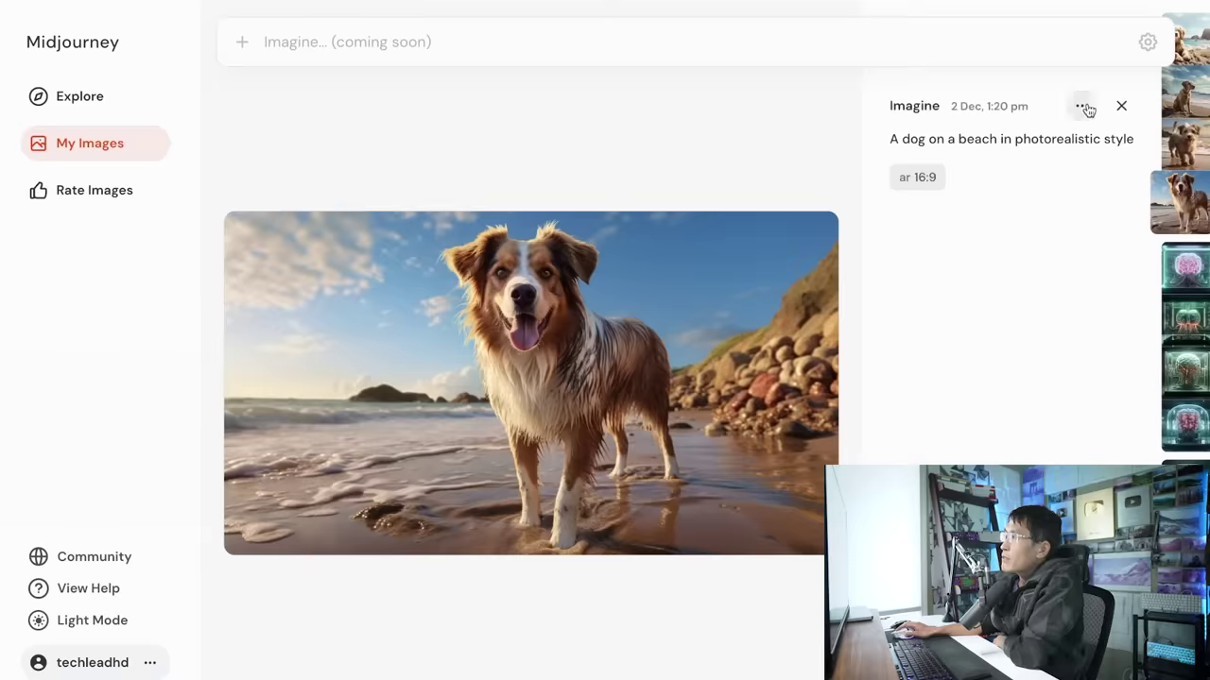
pyautogui.click(1083, 107)
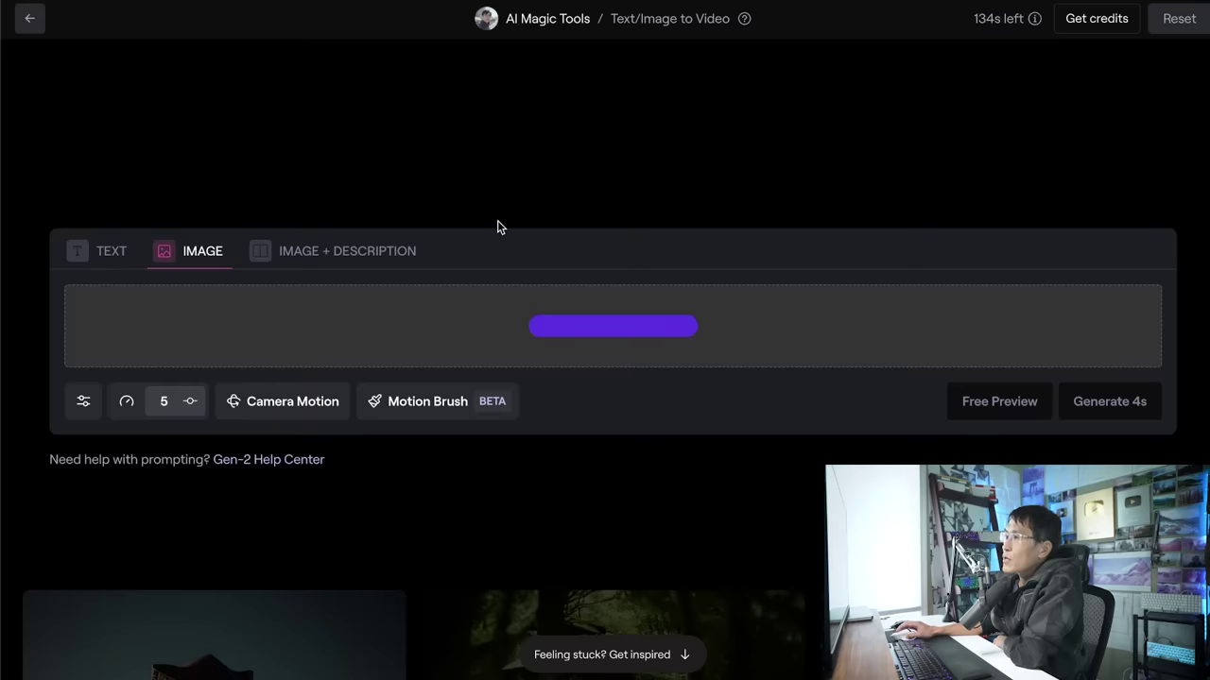
# Set camera motion and paint Motion Brush over the dog's face, chest and legs, then save.
pyautogui.click(348, 398)
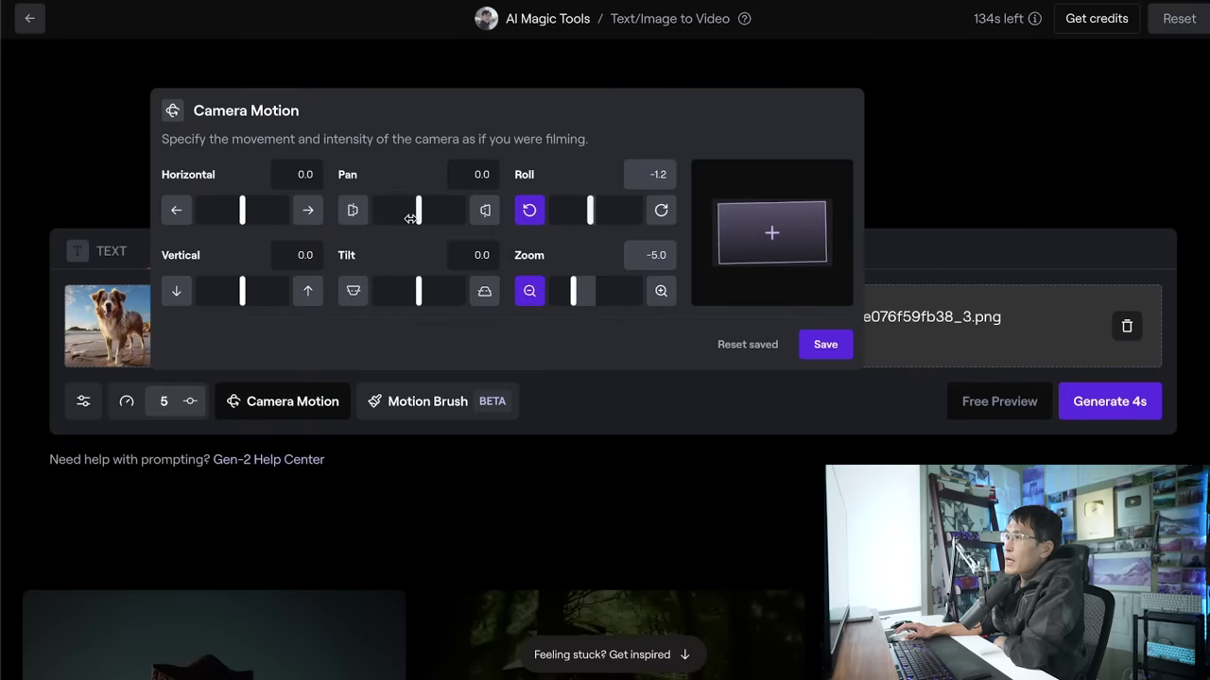
pyautogui.click(427, 401)
pyautogui.click(589, 246)
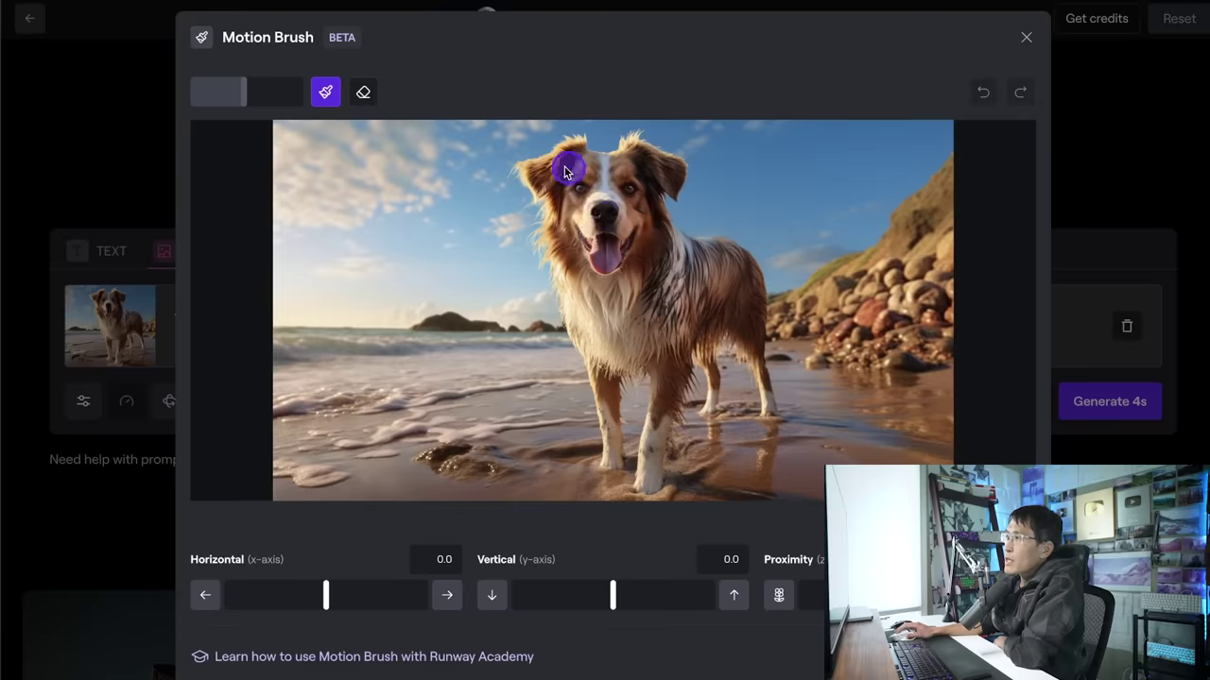
pyautogui.moveTo(597, 179); pyautogui.dragTo(535, 286)
pyautogui.moveTo(607, 307)
pyautogui.mouseDown()
pyautogui.moveTo(686, 299)
pyautogui.moveTo(635, 482)
pyautogui.mouseUp()
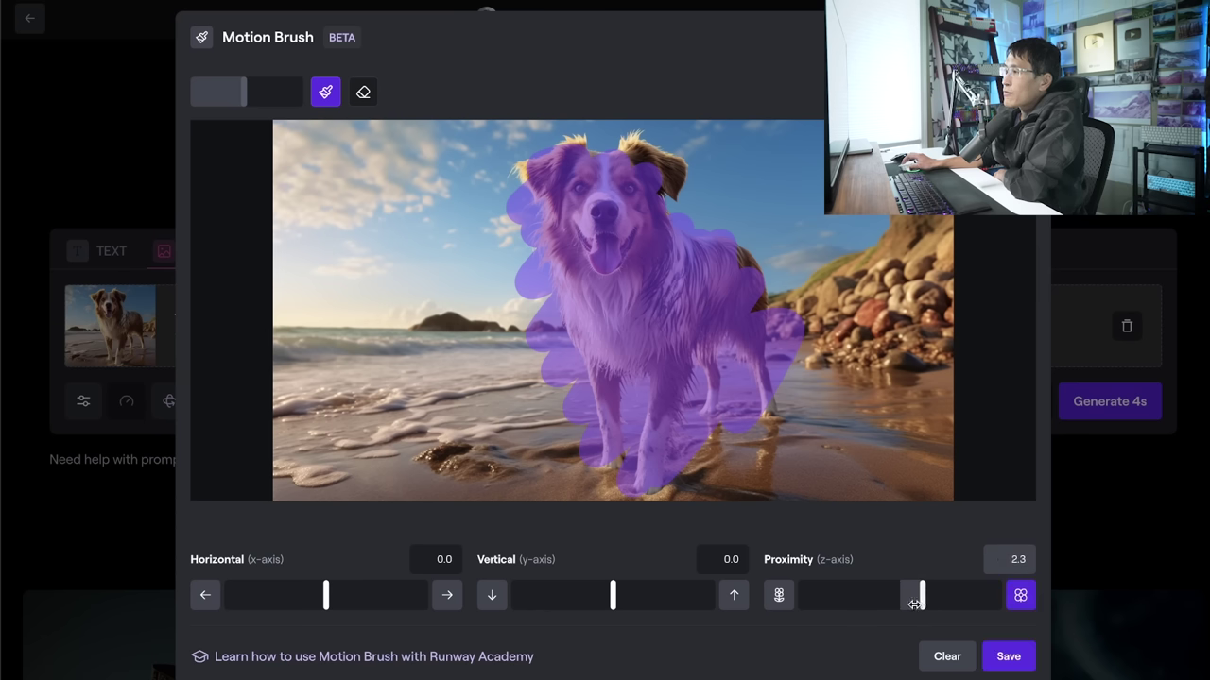
pyautogui.click(1007, 660)
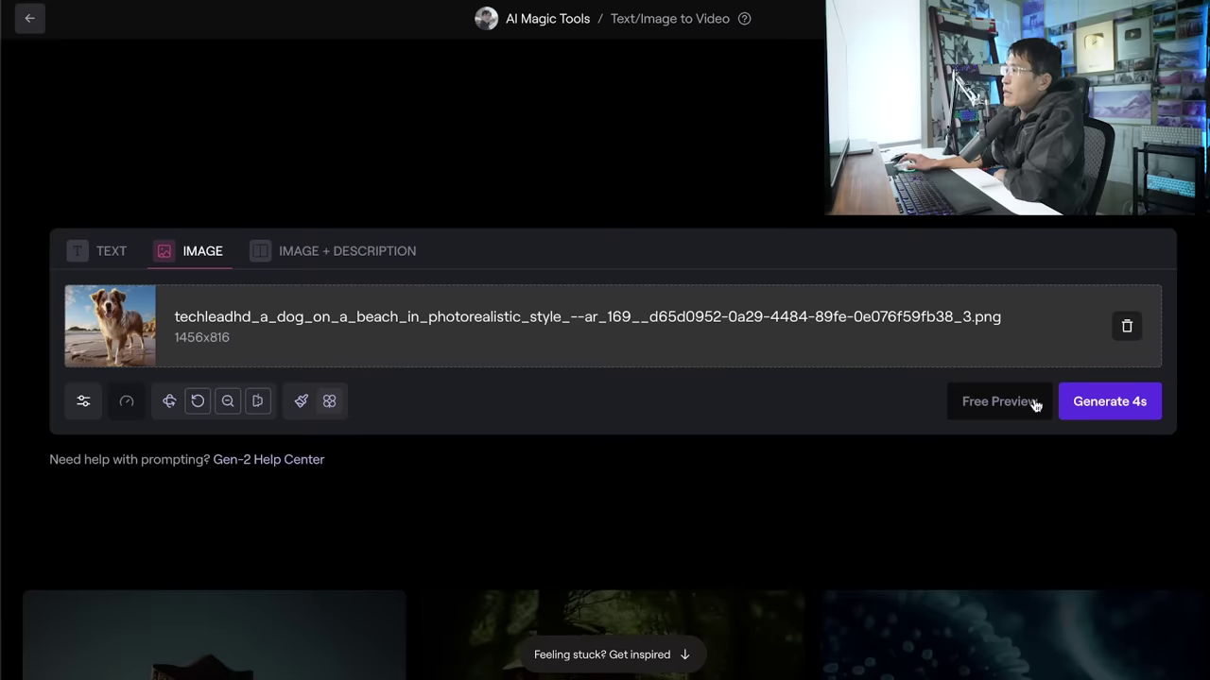
# Generate the 4-second video, play it, then switch to Image + Description mode.
pyautogui.click(1108, 413)
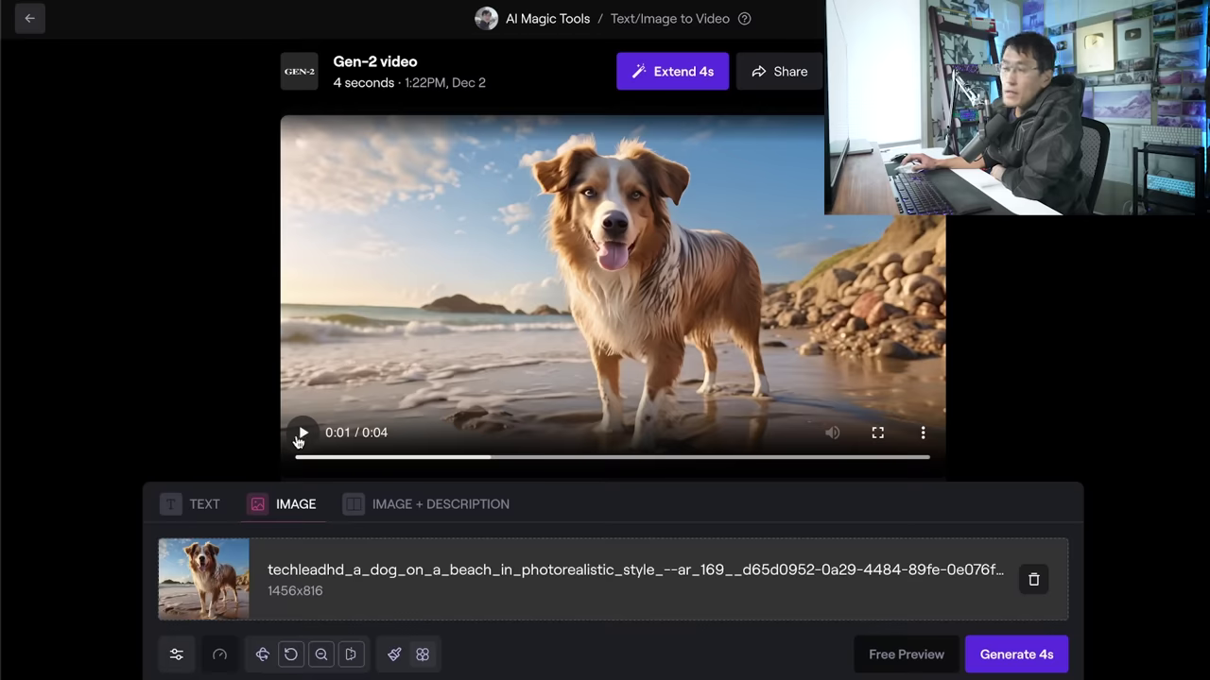
pyautogui.click(302, 435)
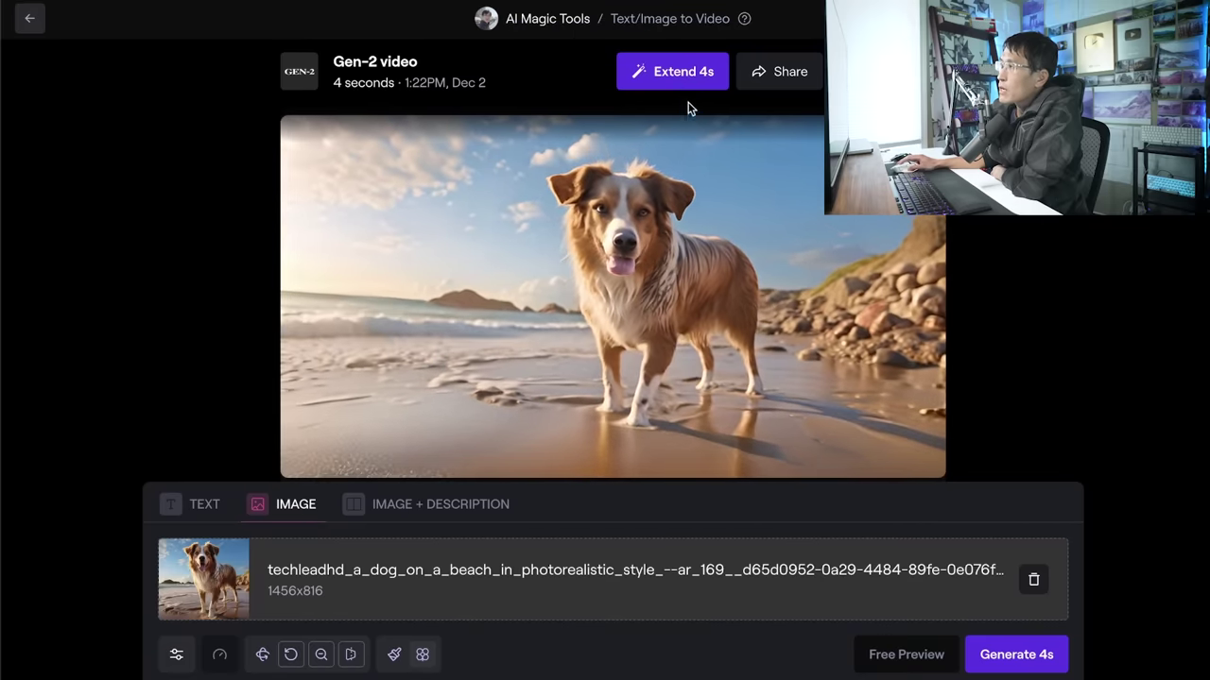
pyautogui.click(432, 509)
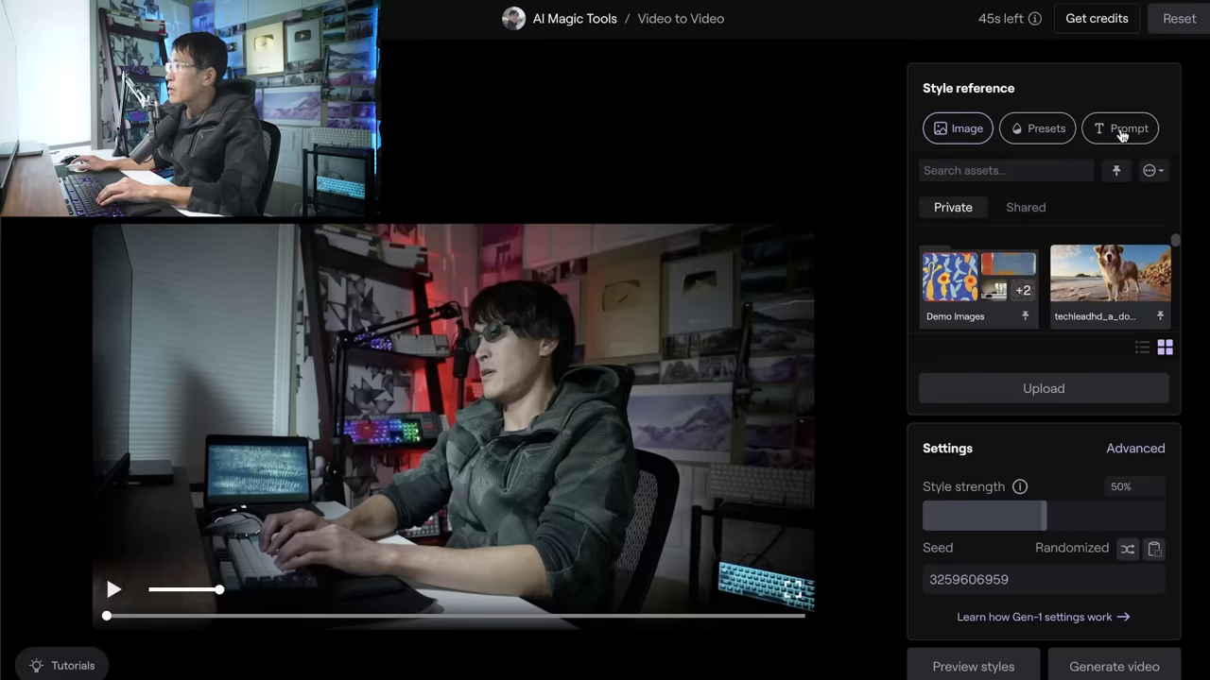
# Style the clip with prompt 'cyborg machine robot coder' at 30% strength, generating from the fourth preview.
pyautogui.click(1121, 131)
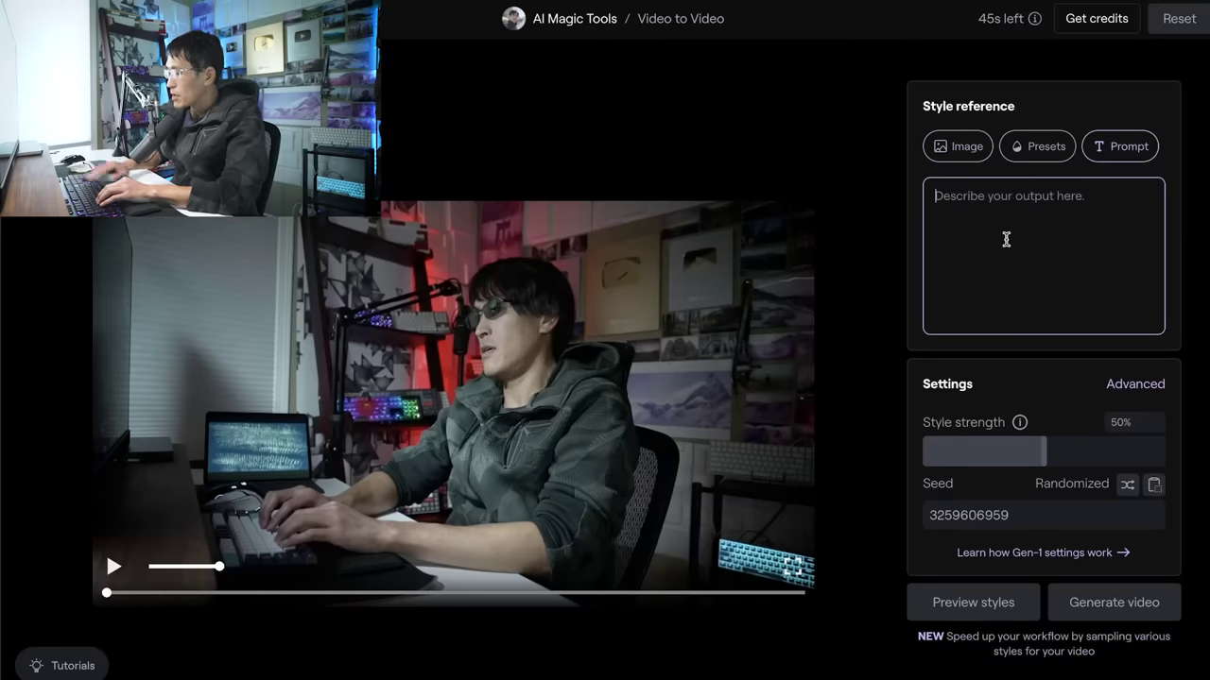
pyautogui.write('cyb')
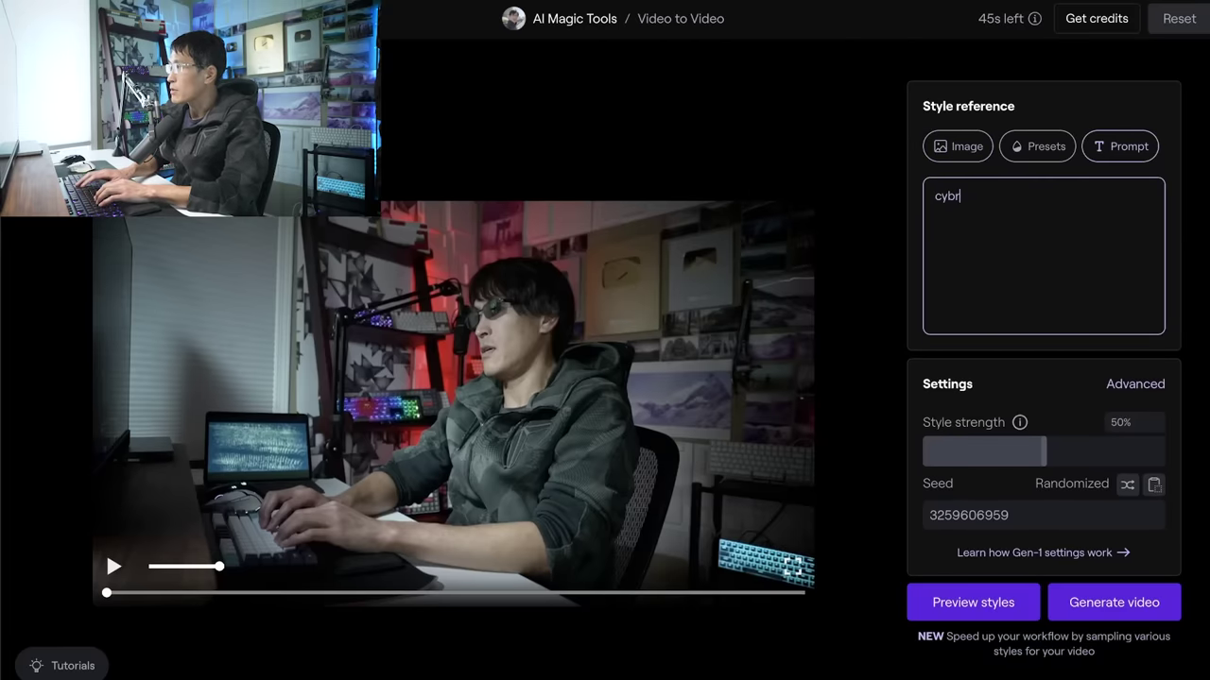
pyautogui.write('org machine robot coder')
pyautogui.moveTo(1045, 452); pyautogui.dragTo(992, 454)
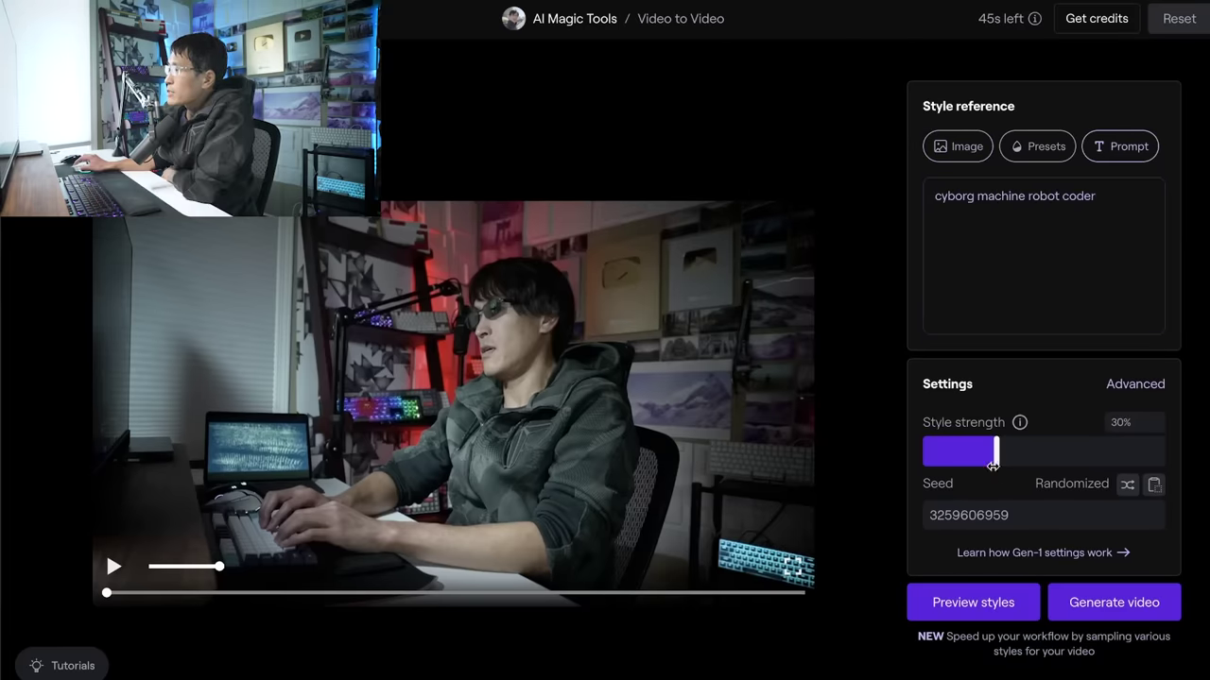
pyautogui.click(1012, 615)
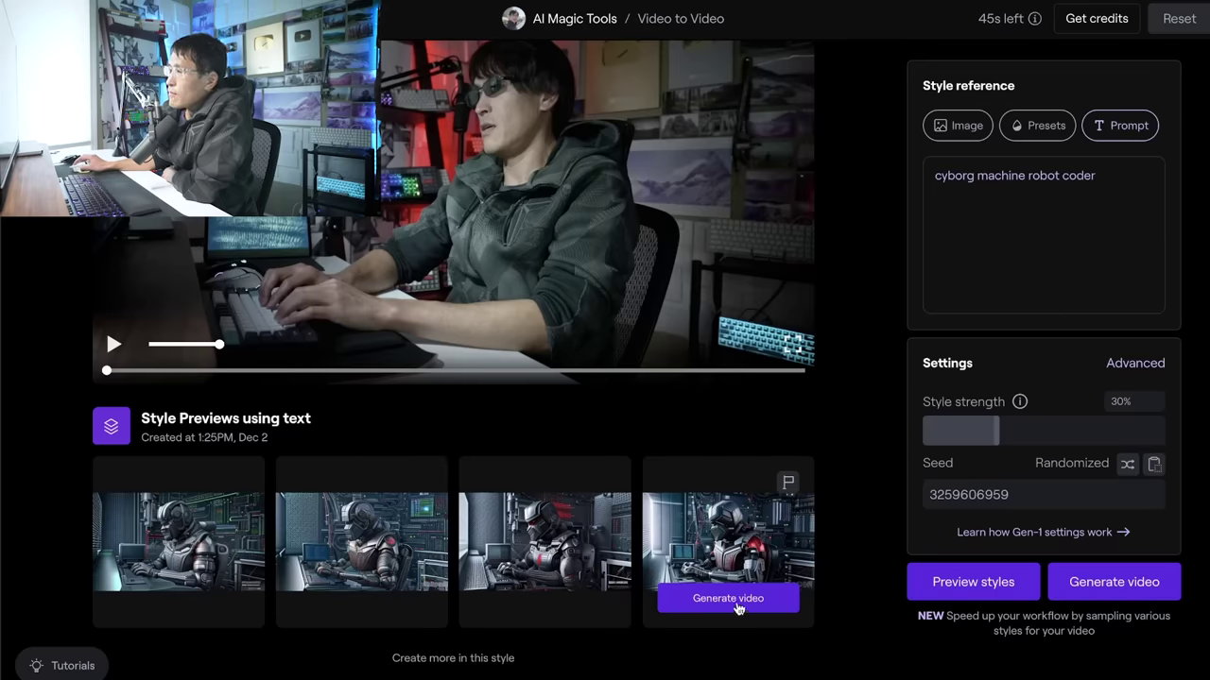
pyautogui.click(738, 601)
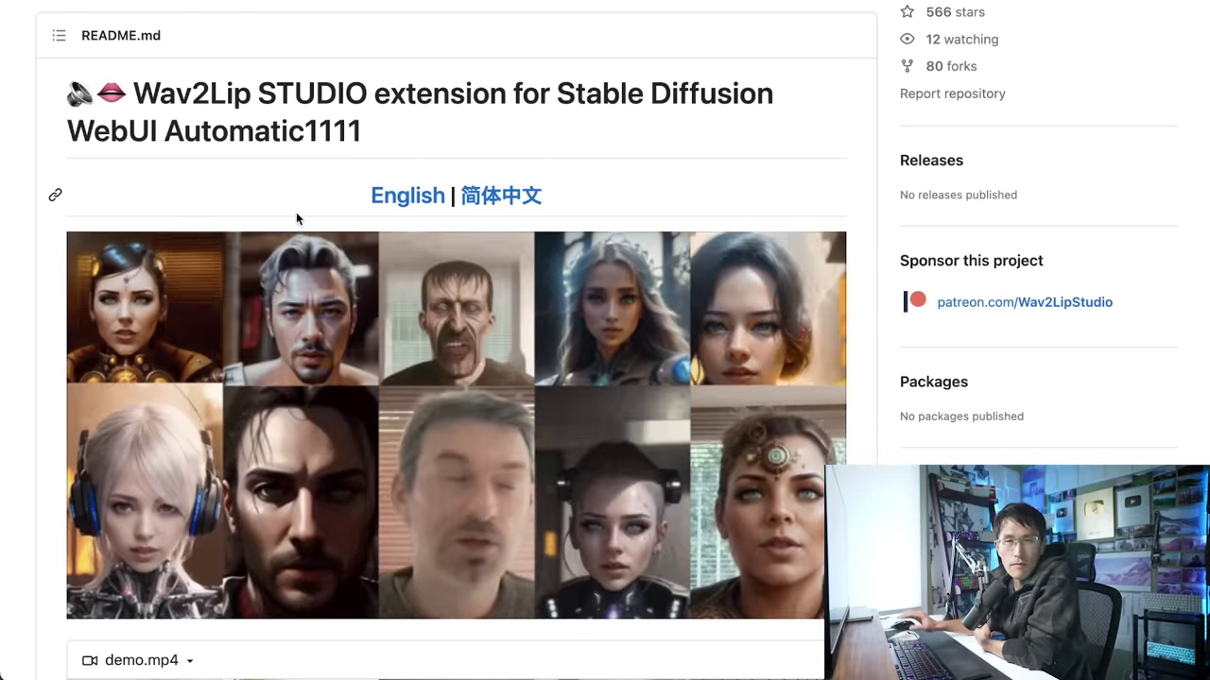
# Scroll down the Wav2Lip README and follow its sync.labs link to get started.
pyautogui.scroll(6, 356, 148)
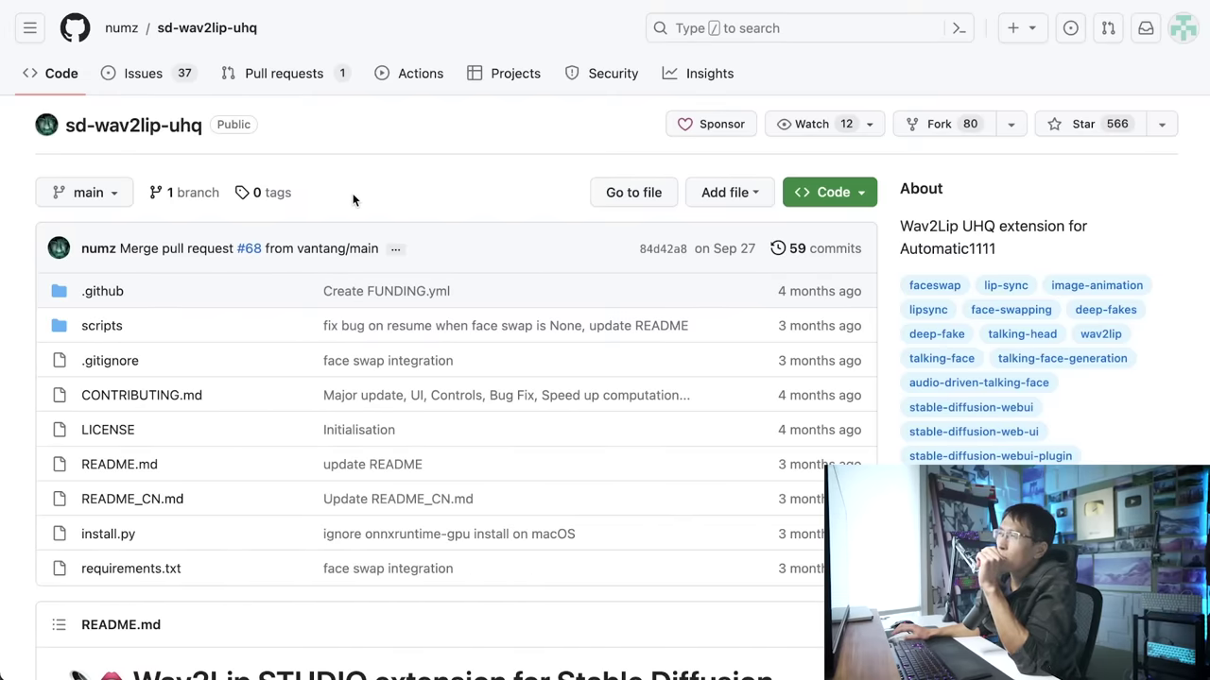
pyautogui.scroll(-1, 144, 151)
pyautogui.scroll(-5, 319, 217)
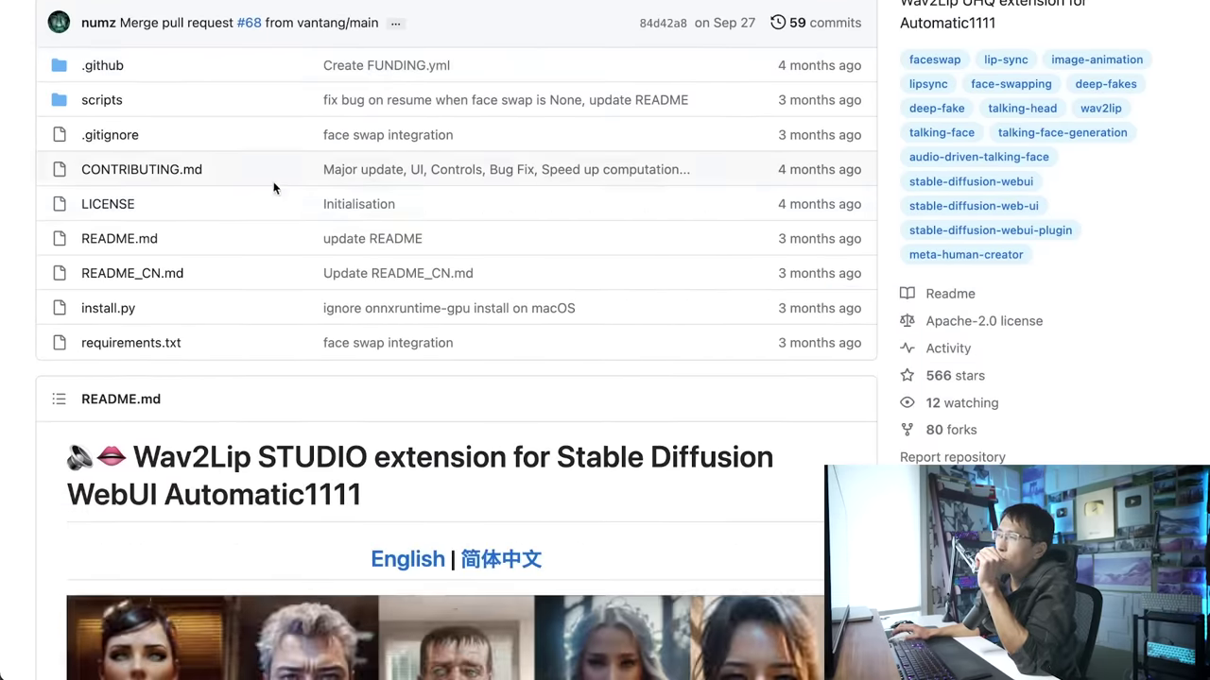
pyautogui.scroll(-7, 319, 218)
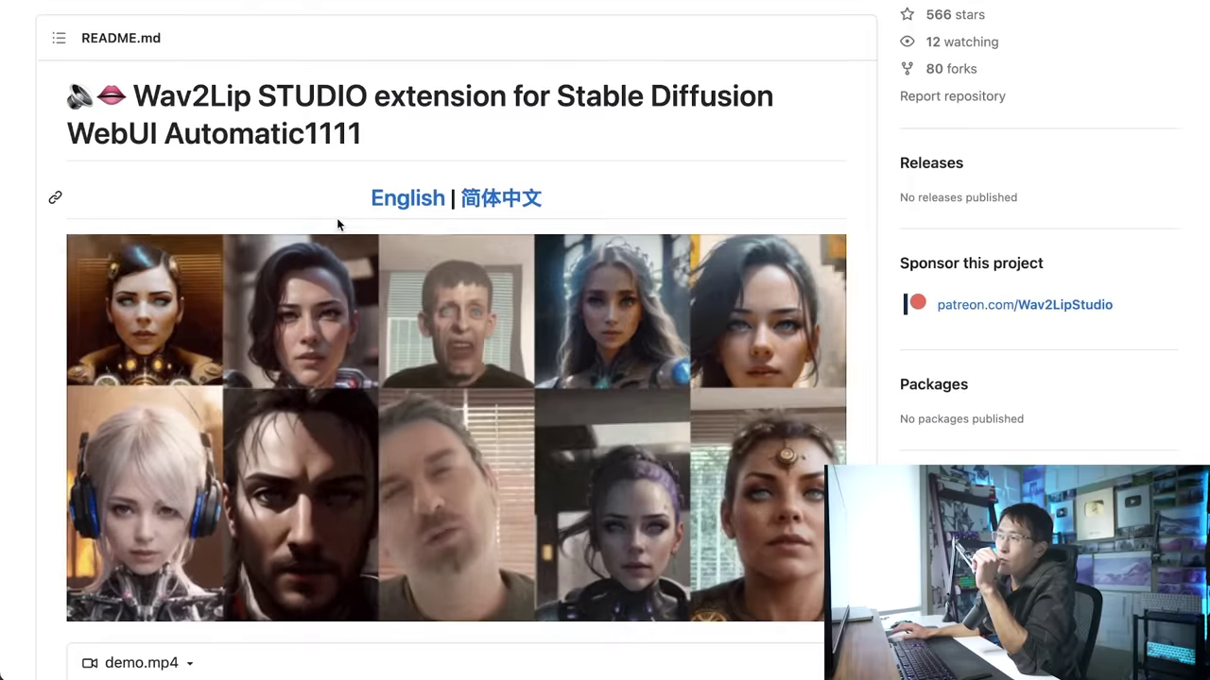
pyautogui.scroll(-1, 393, 344)
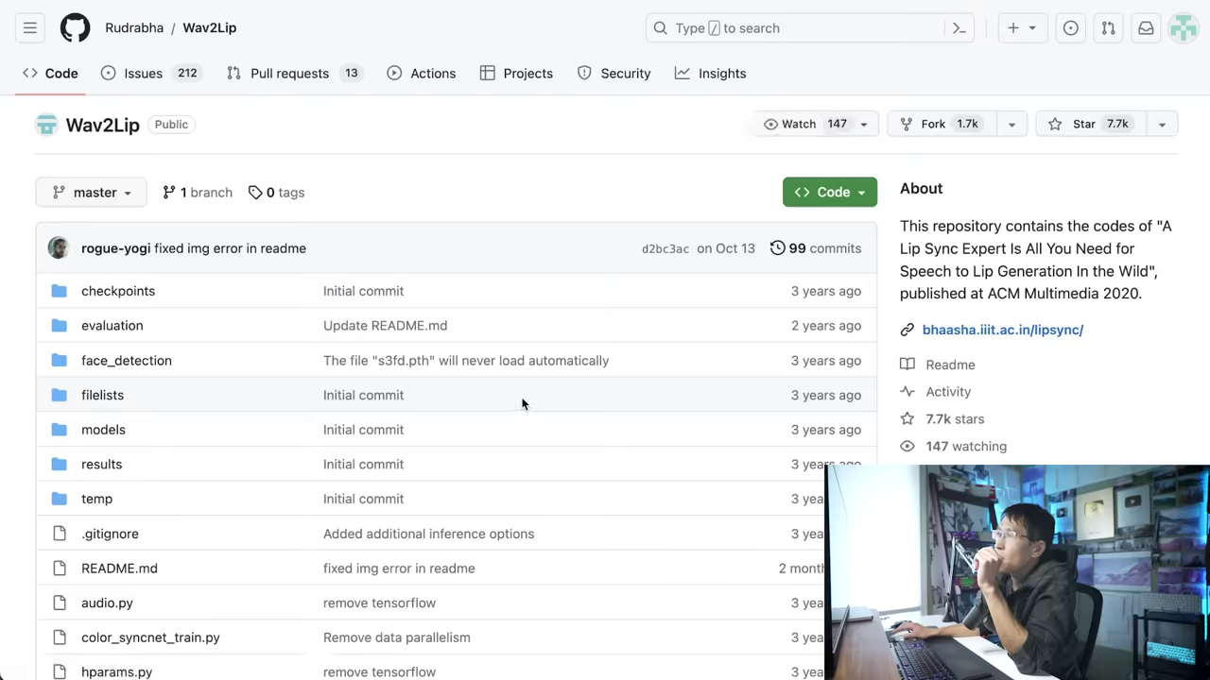
pyautogui.scroll(-8, 522, 405)
pyautogui.click(248, 255)
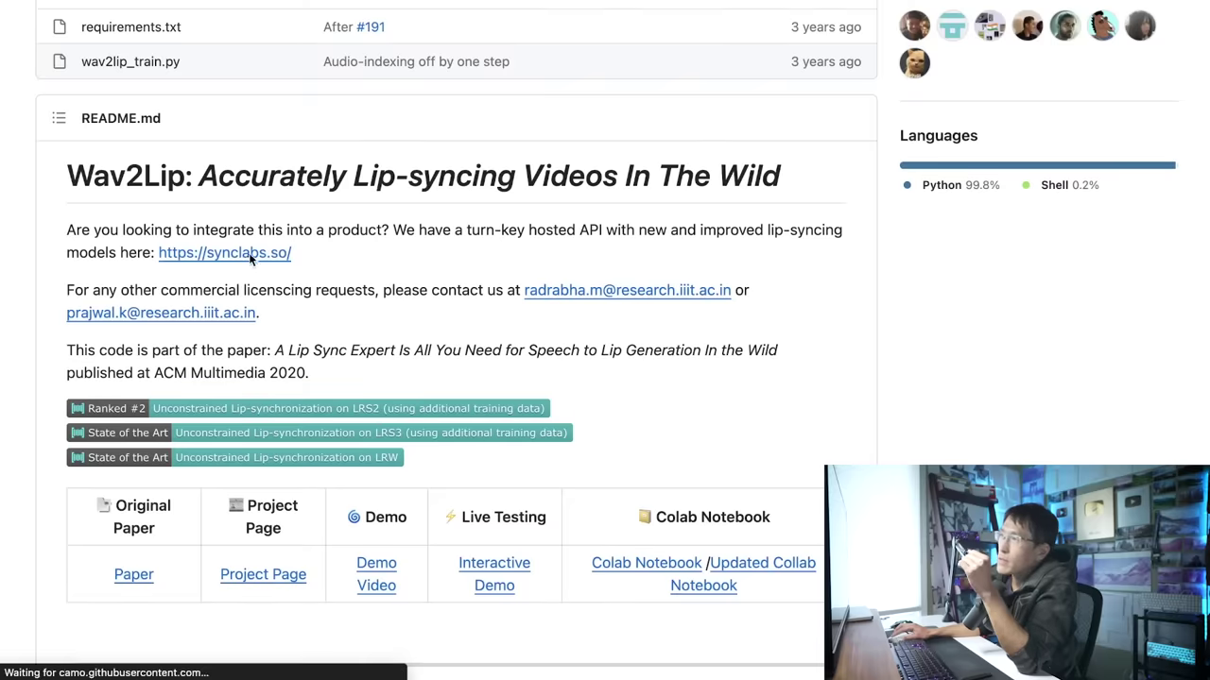
pyautogui.click(1124, 46)
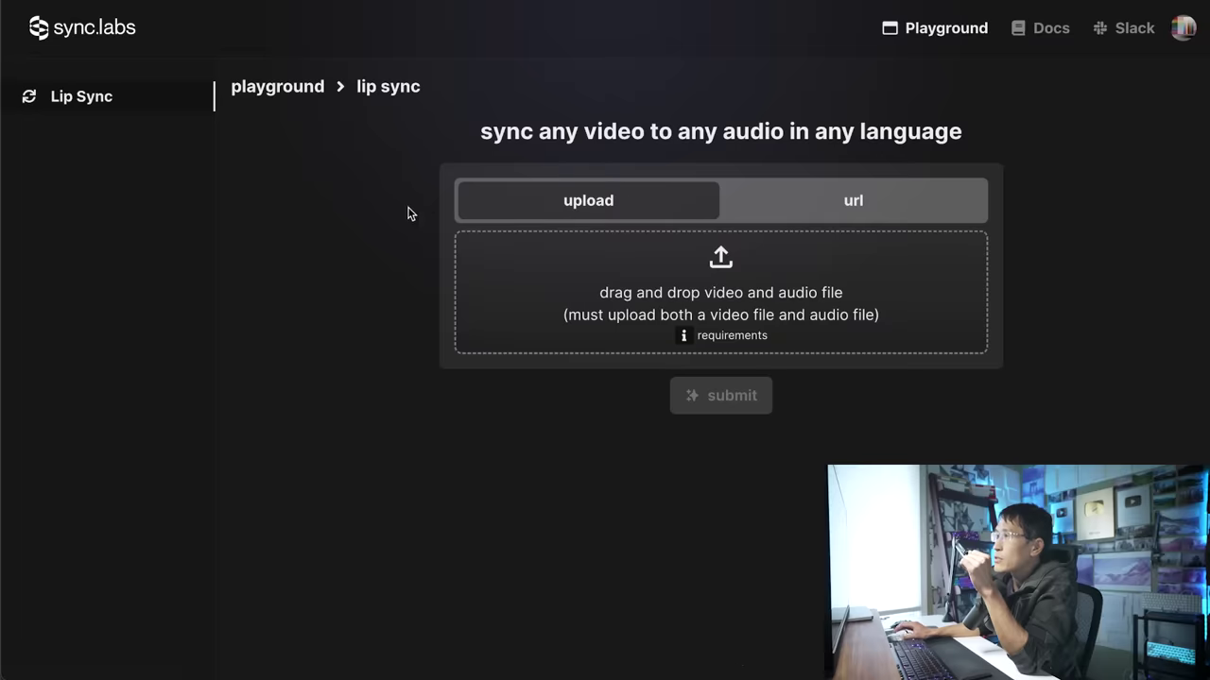
# Scroll down the sync.labs lip sync playground page.
pyautogui.scroll(-1, 652, 269)
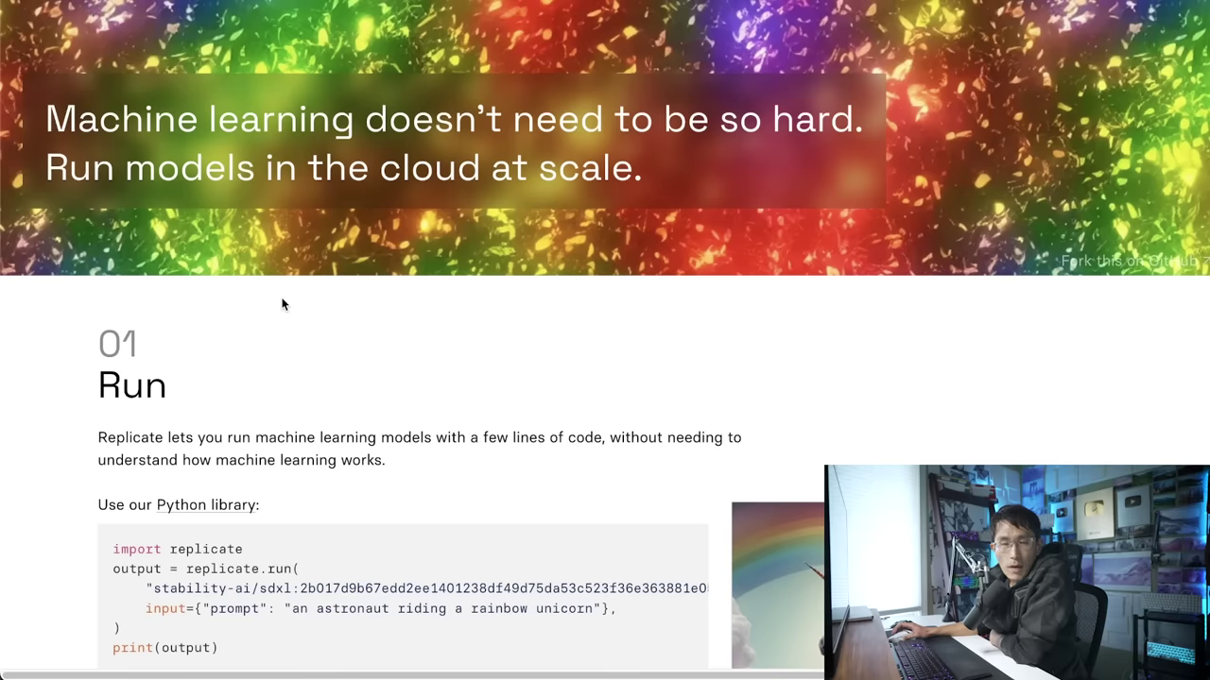
# Select the expressiveness sentence in the tortoise-tts text field and run the generation.
pyautogui.scroll(-3, 294, 318)
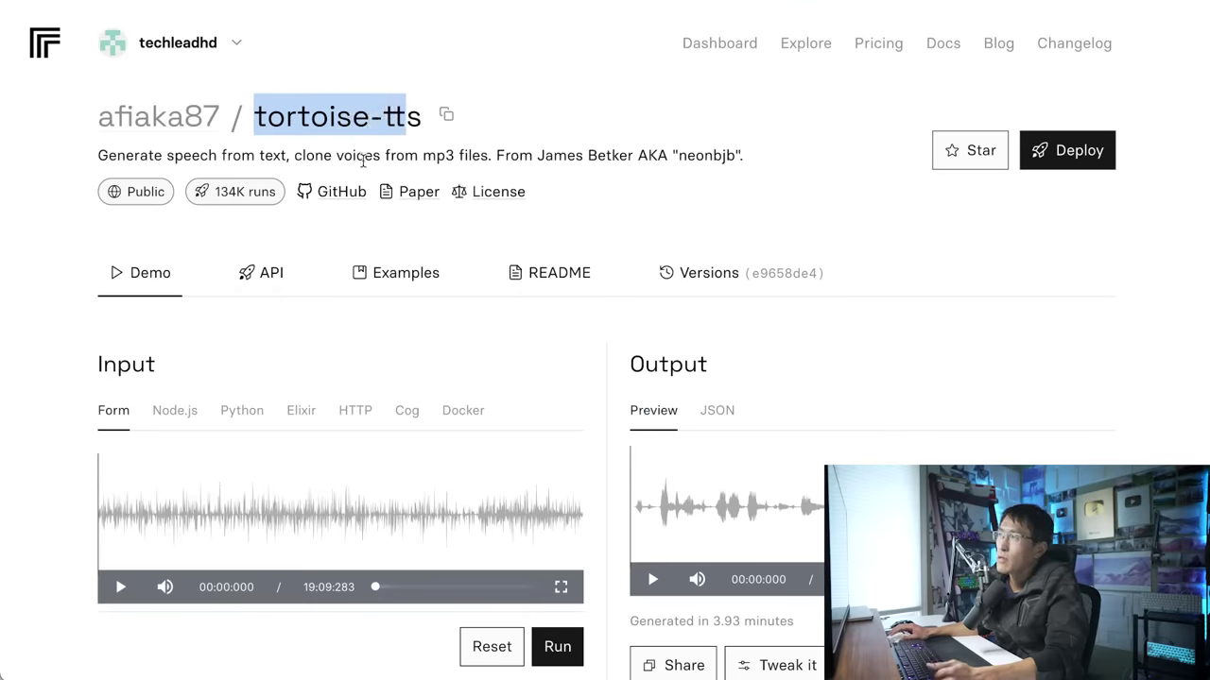
pyautogui.scroll(-5, 338, 419)
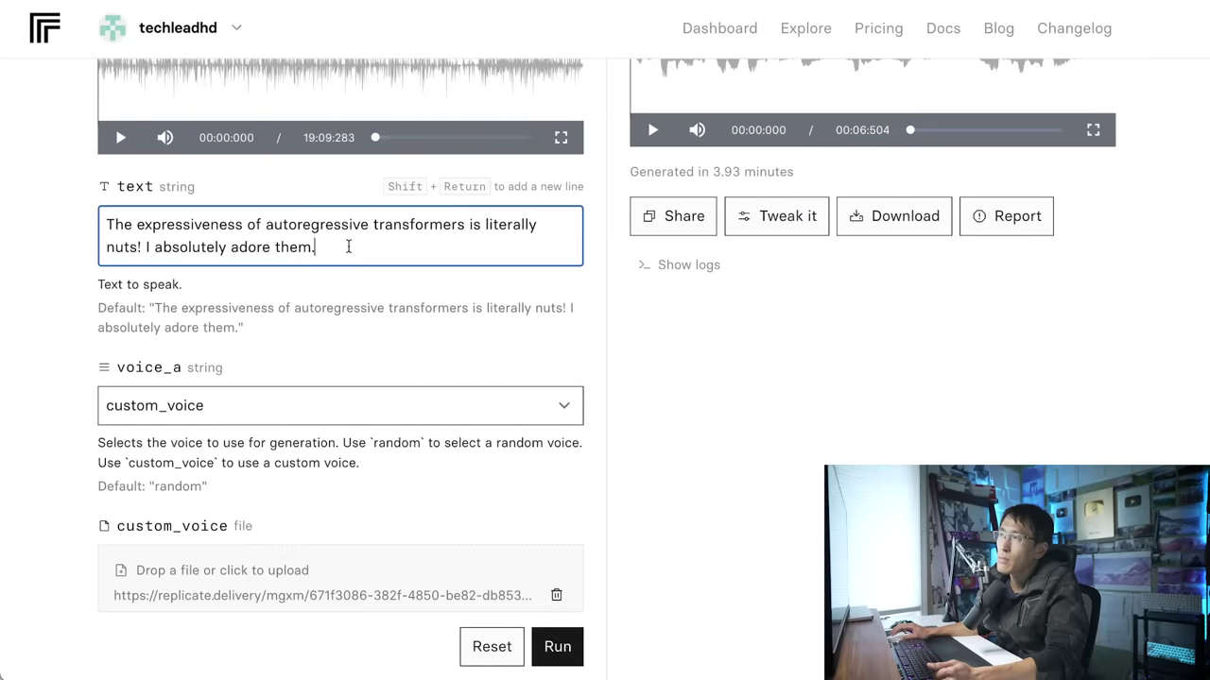
pyautogui.moveTo(348, 247); pyautogui.dragTo(97, 227)
pyautogui.scroll(-1, 279, 396)
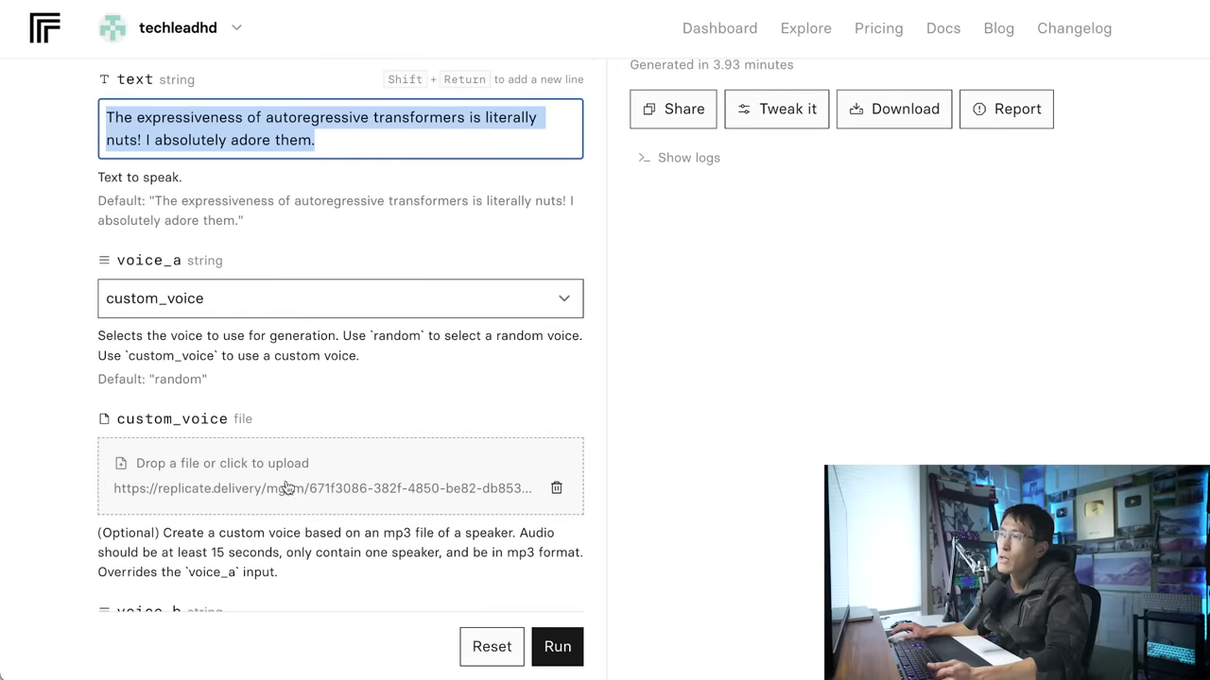
pyautogui.click(570, 656)
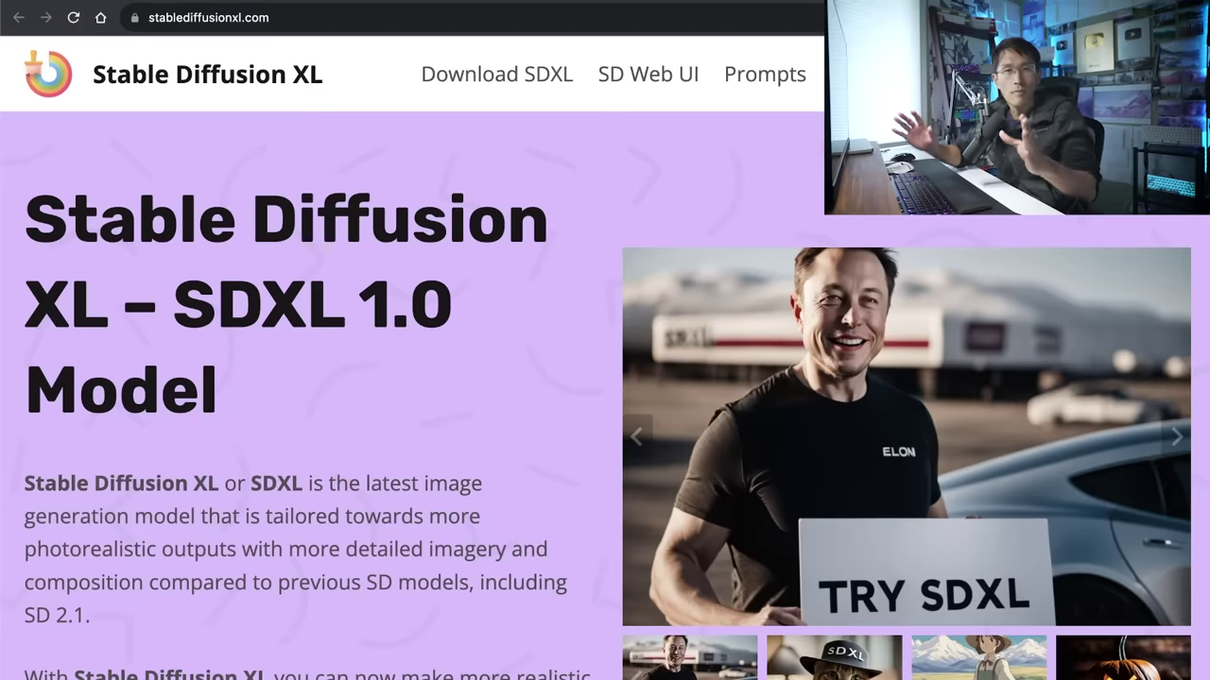
# Scroll to the SDXL Turbo post's demo video, play it, and start typing a prompt.
pyautogui.scroll(-1, 605, 378)
pyautogui.scroll(-10, 605, 378)
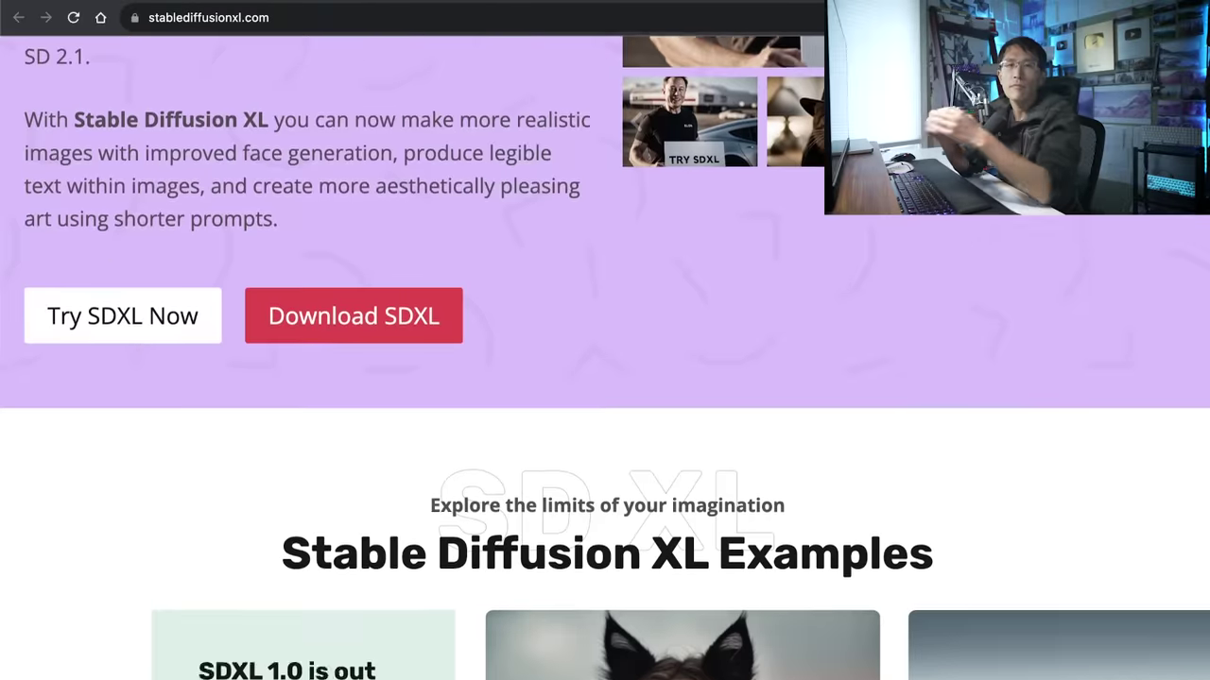
pyautogui.scroll(-10, 605, 378)
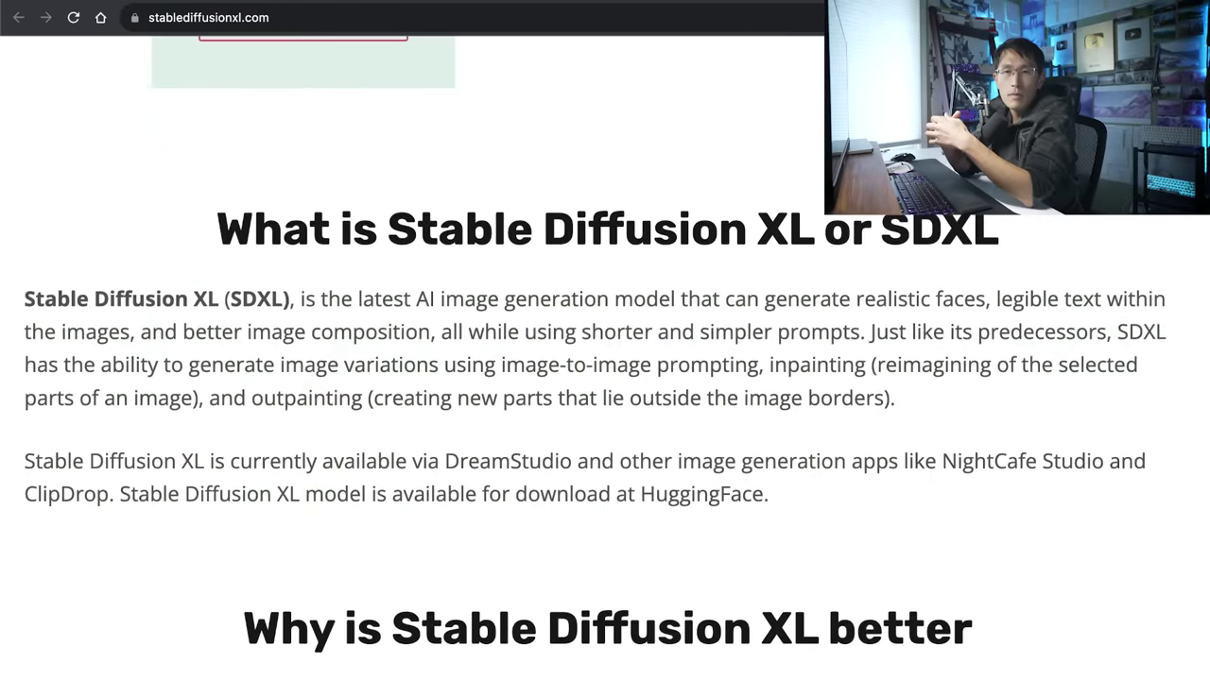
pyautogui.scroll(-3, 605, 378)
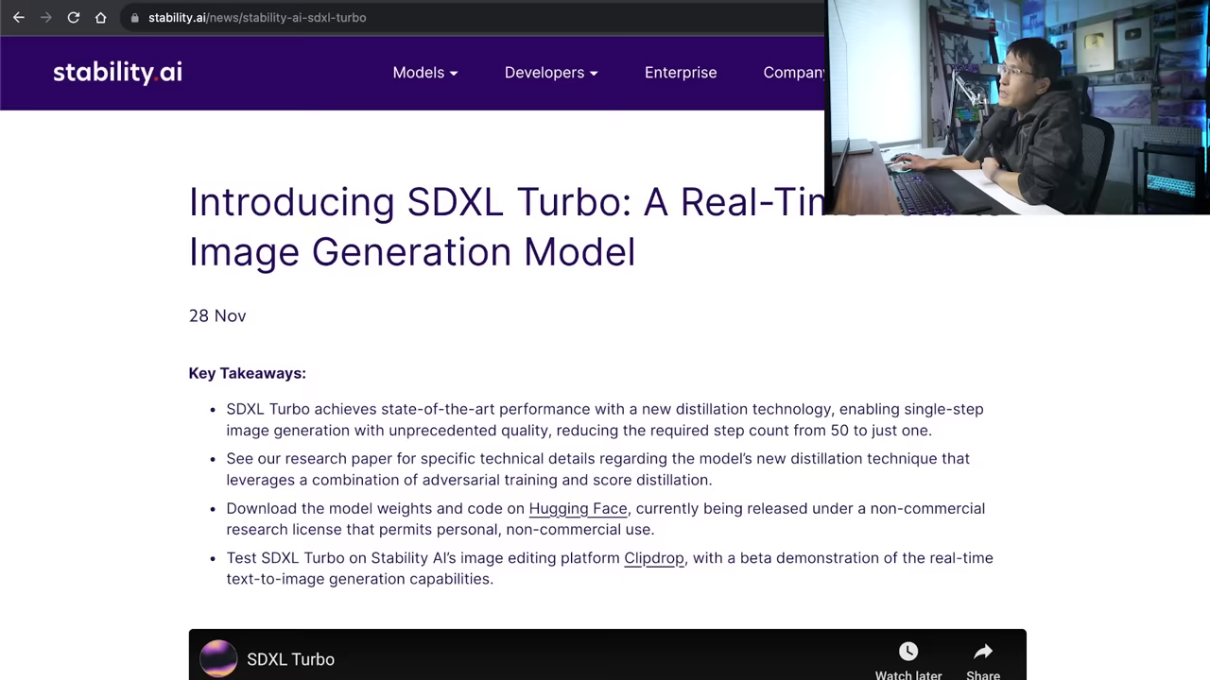
pyautogui.scroll(-5, 604, 378)
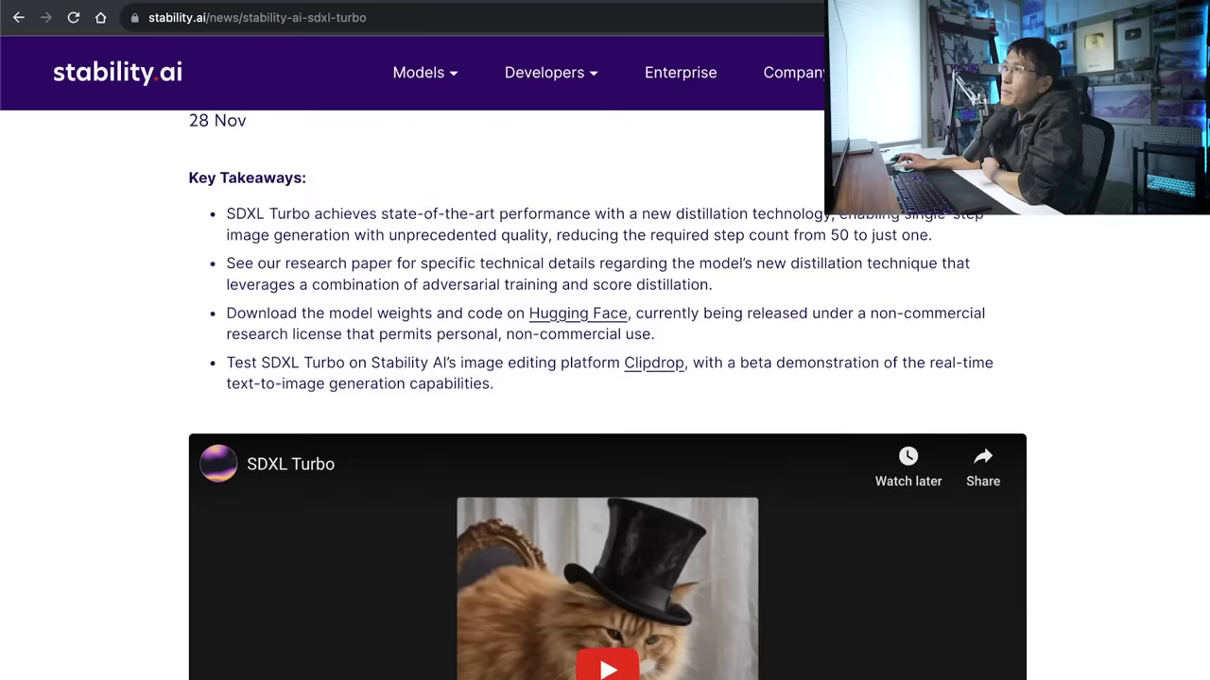
pyautogui.click(604, 445)
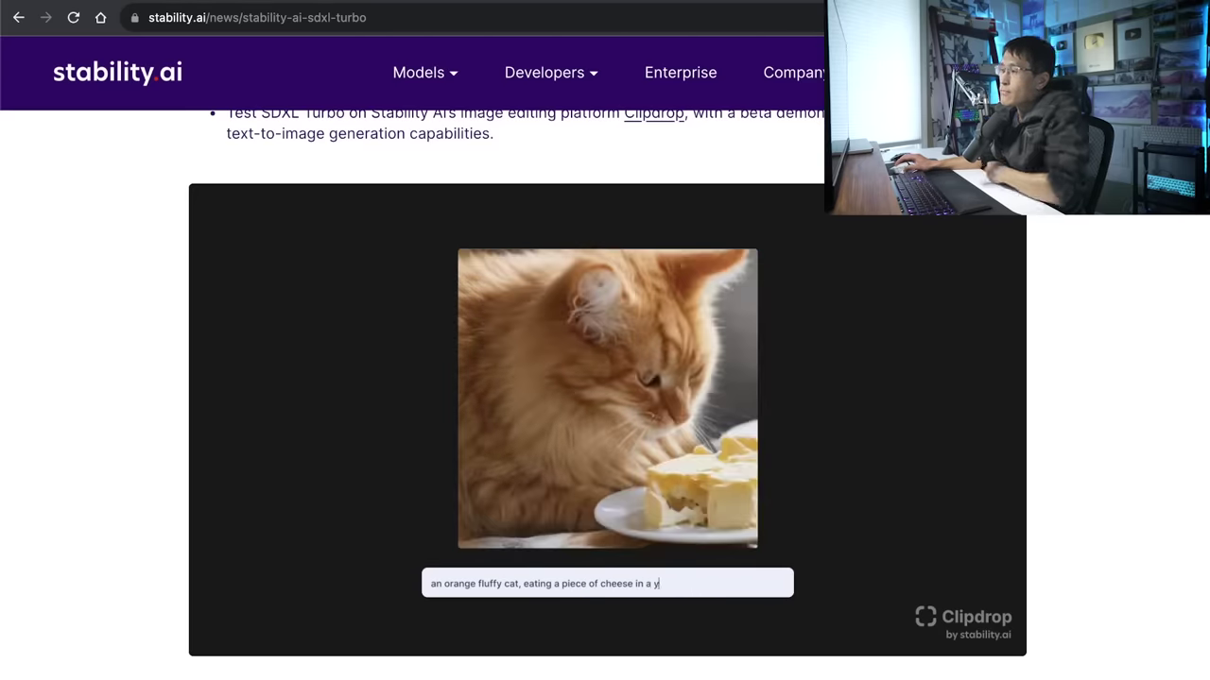
pyautogui.write('dog on a beach')
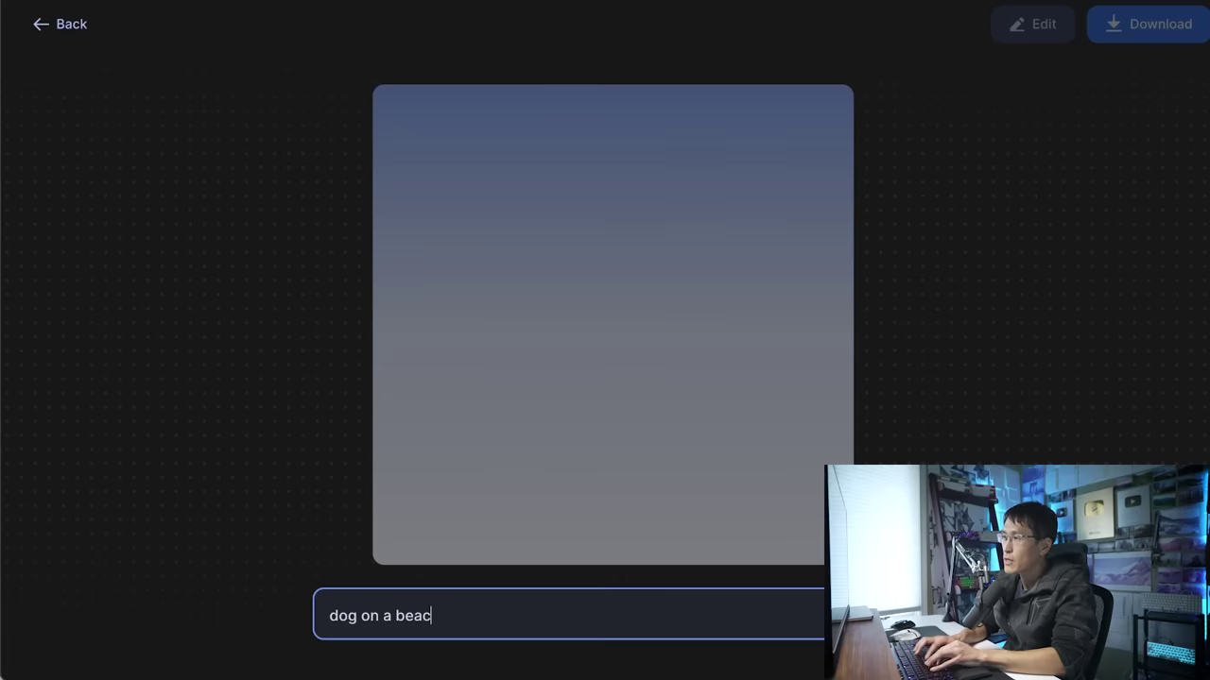
# Generate 'dog on a beach', then rewrite the prompt as 'cat on a beach playing wi…'.
pyautogui.press('Return')
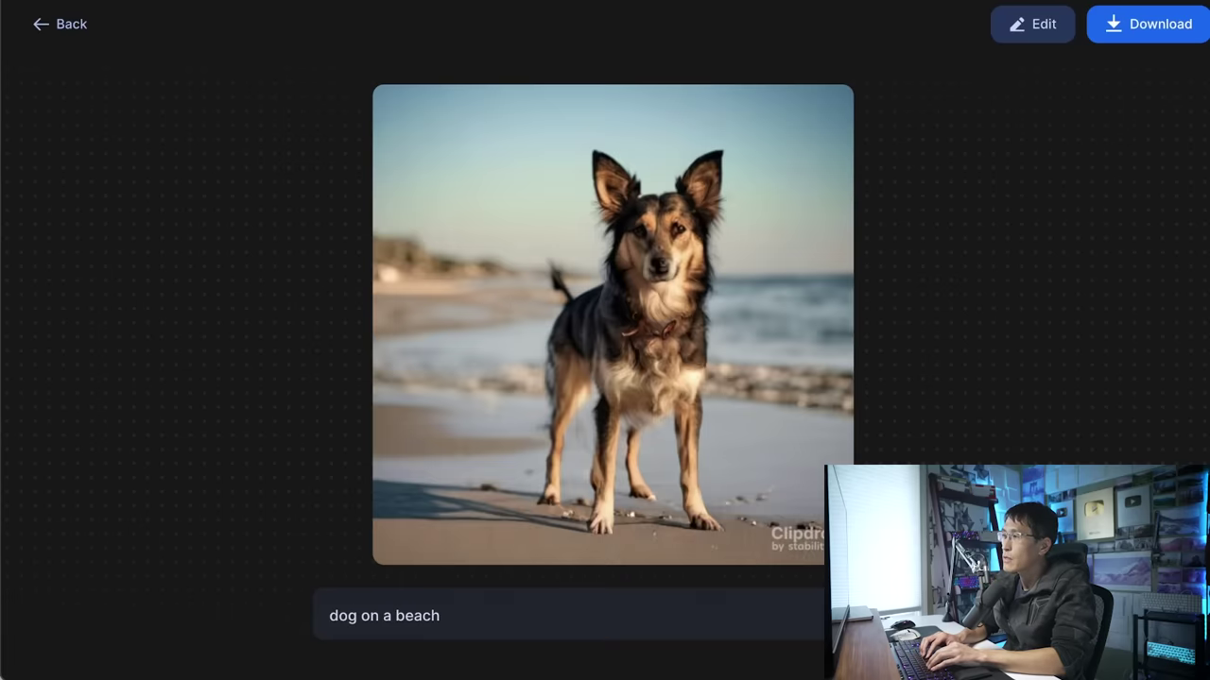
pyautogui.press('Delete')
pyautogui.press('Delete')
pyautogui.press('Delete')
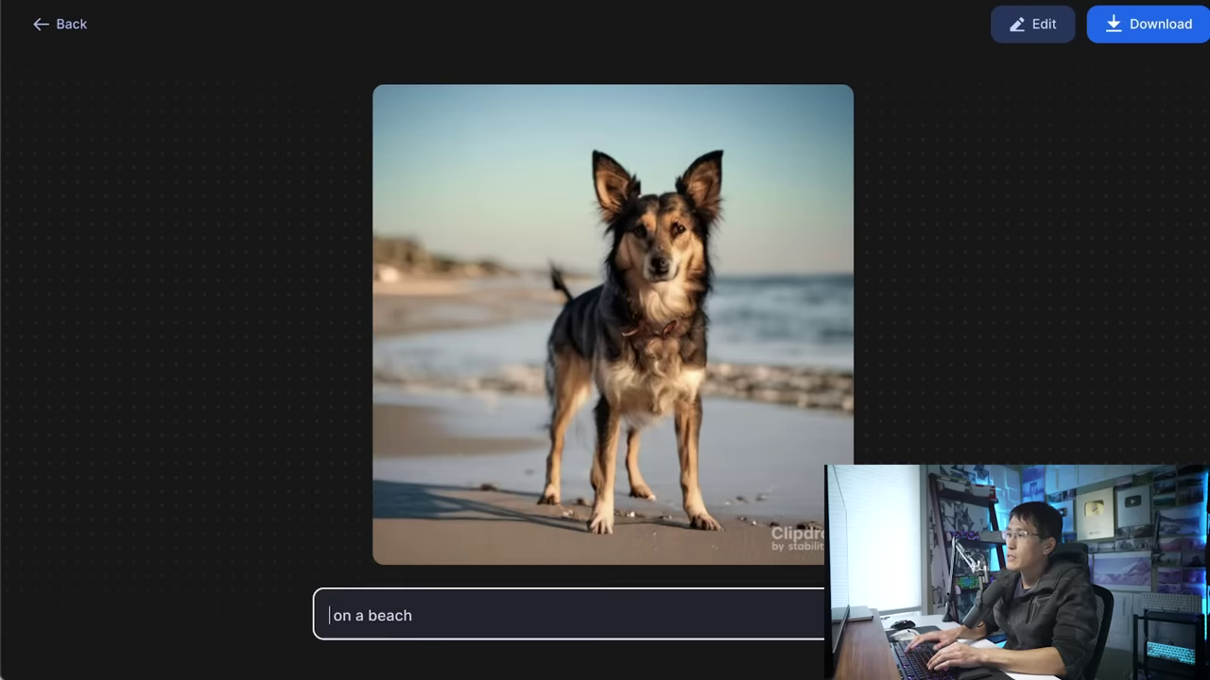
pyautogui.write('cat')
pyautogui.press('End')
pyautogui.write('playing wi')
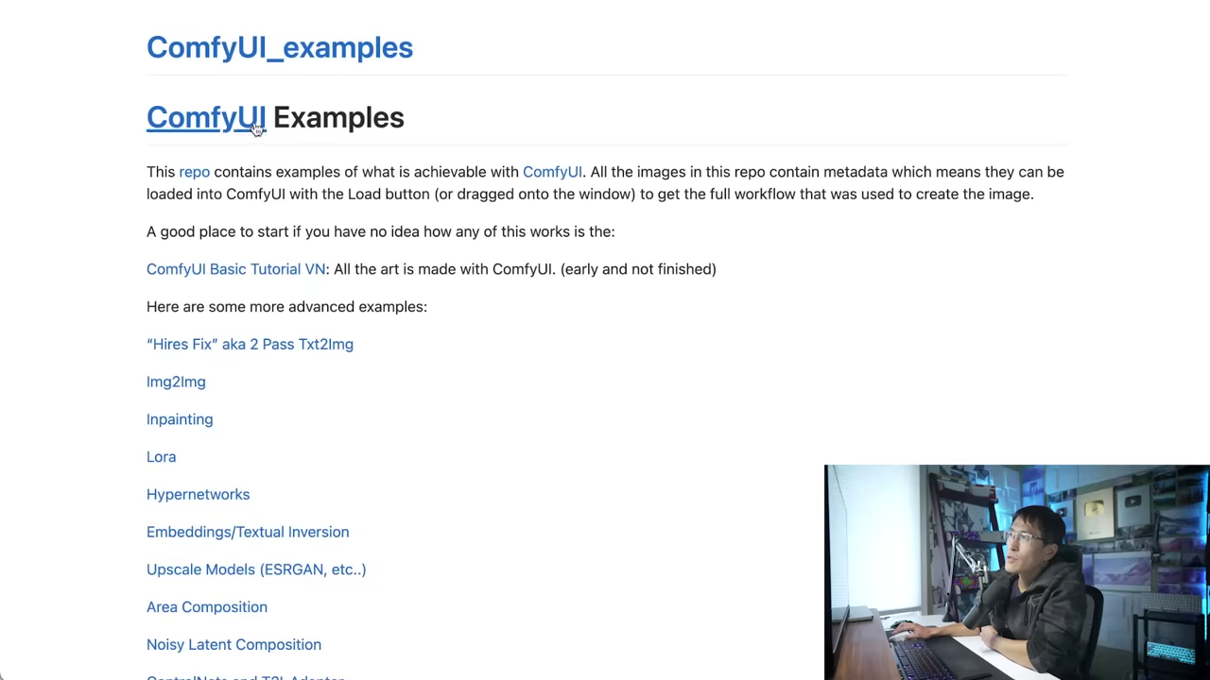
# Go to the SDXL Turbo examples and drag the fox-in-a-bottle workflow image into ComfyUI.
pyautogui.scroll(-10, 334, 151)
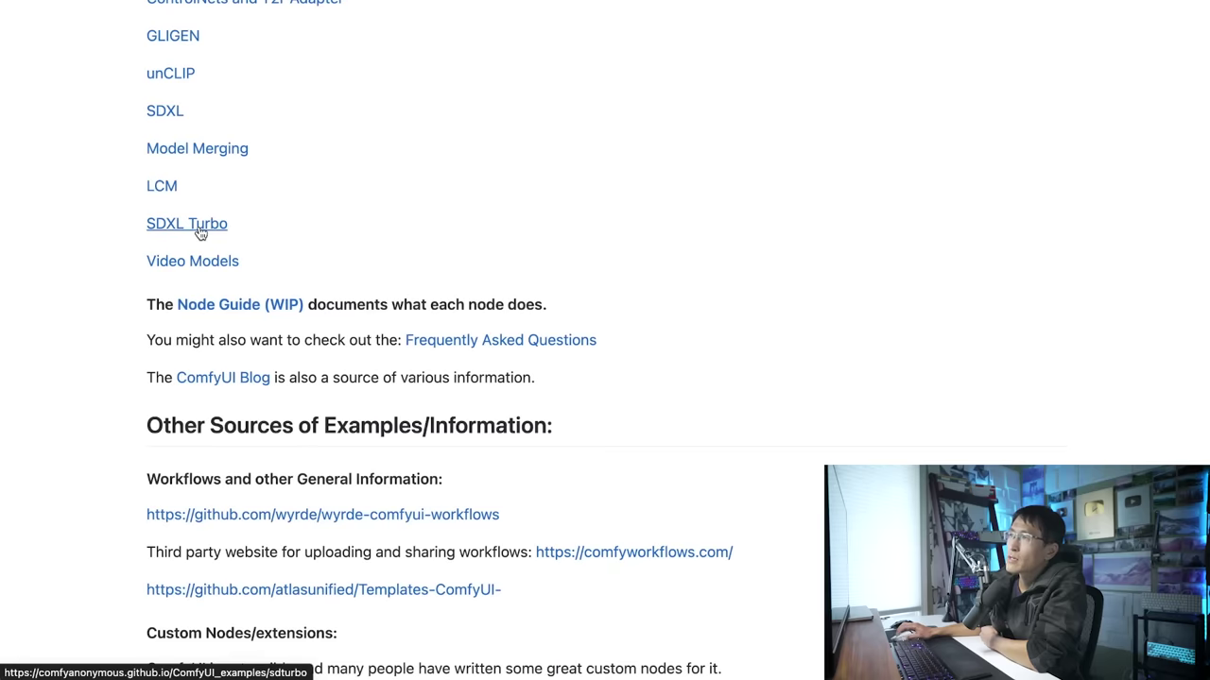
pyautogui.click(201, 233)
pyautogui.scroll(-1, 292, 325)
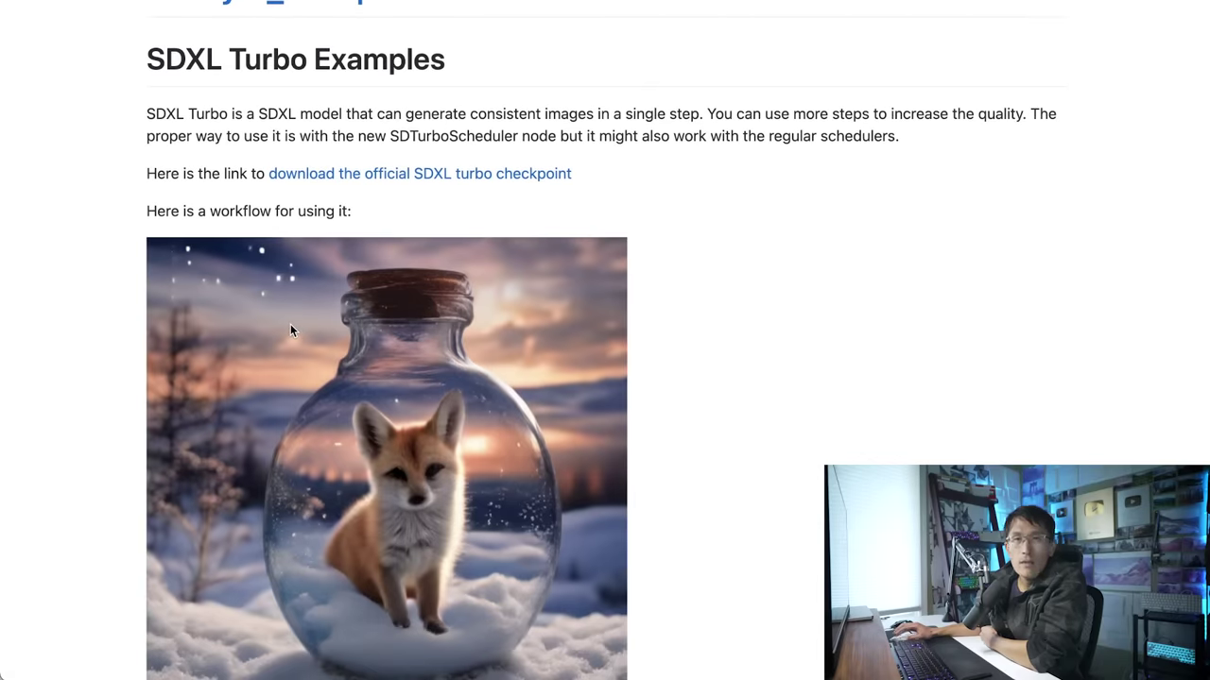
pyautogui.moveTo(292, 331); pyautogui.dragTo(1209, 47)
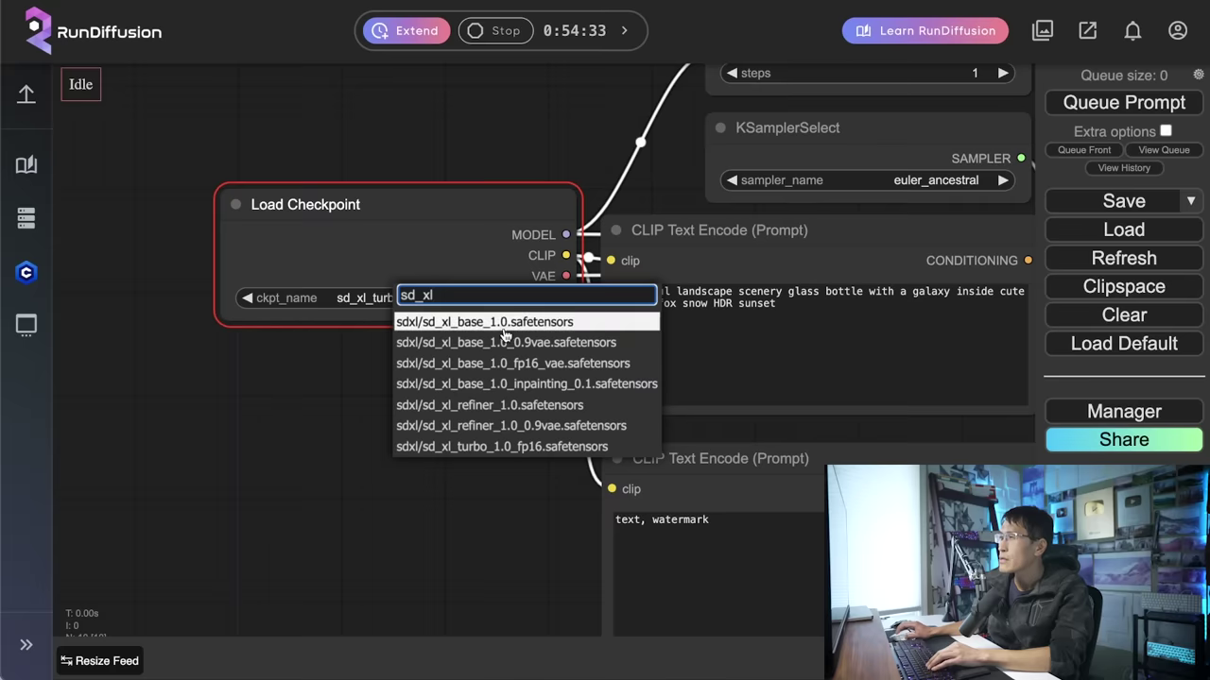
# Set the Load Checkpoint model to sd_xl_turbo_1.0_fp16.
pyautogui.click(491, 451)
pyautogui.scroll(-5, 350, 432)
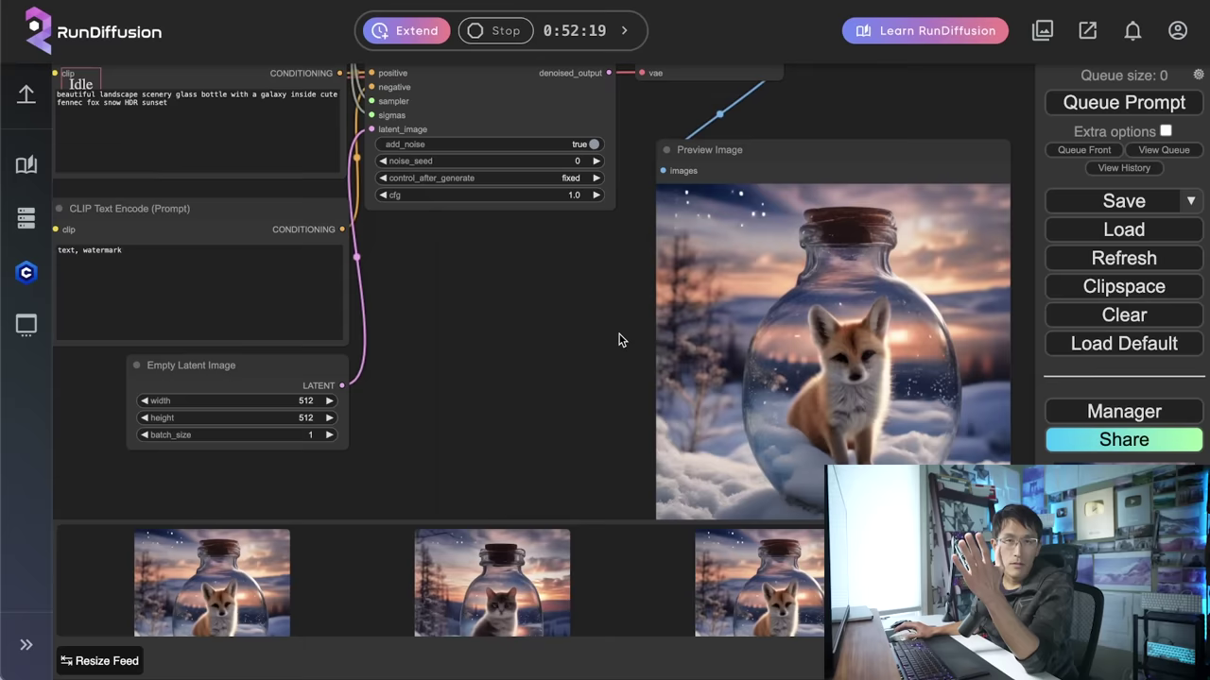
pyautogui.scroll(3, 570, 376)
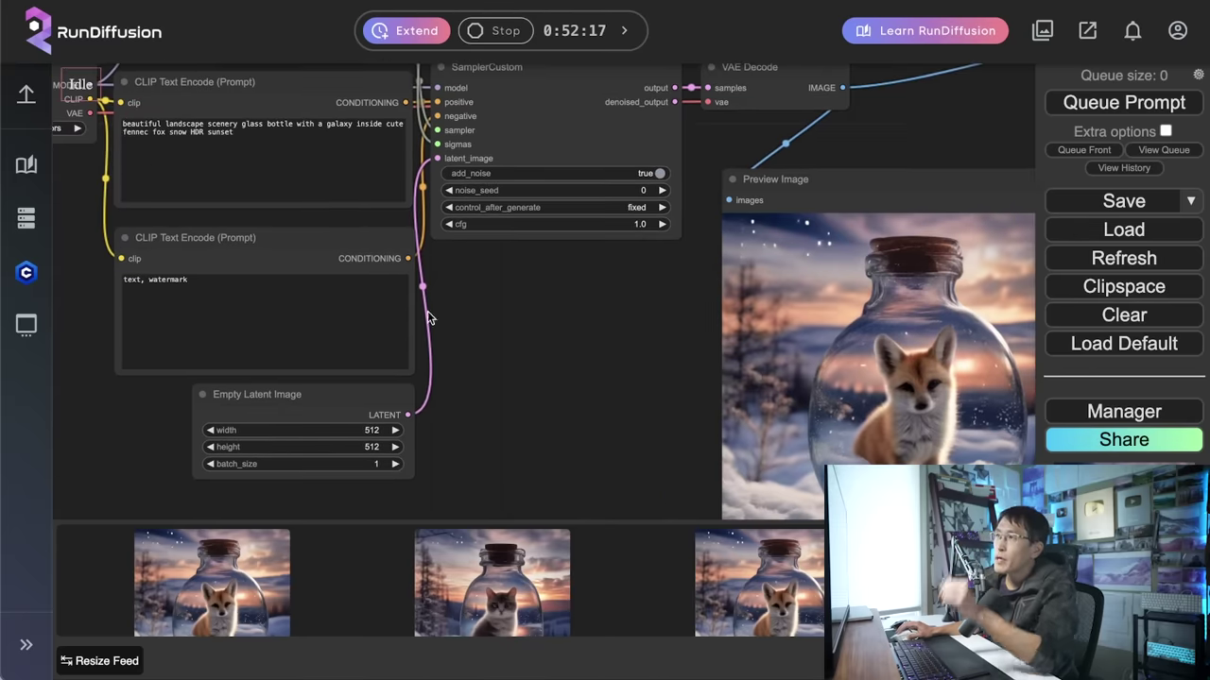
# Replace 'fennec fox' with 'cat' in the positive prompt and queue a new image.
pyautogui.doubleClick(158, 133)
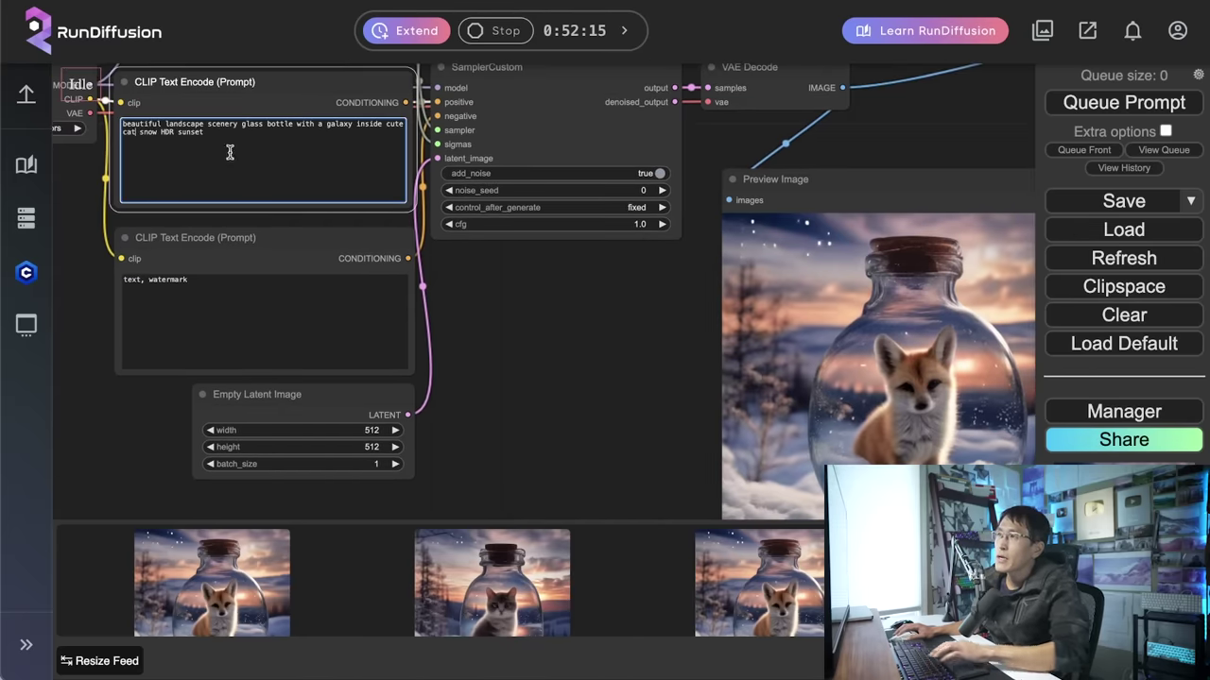
pyautogui.click(1115, 111)
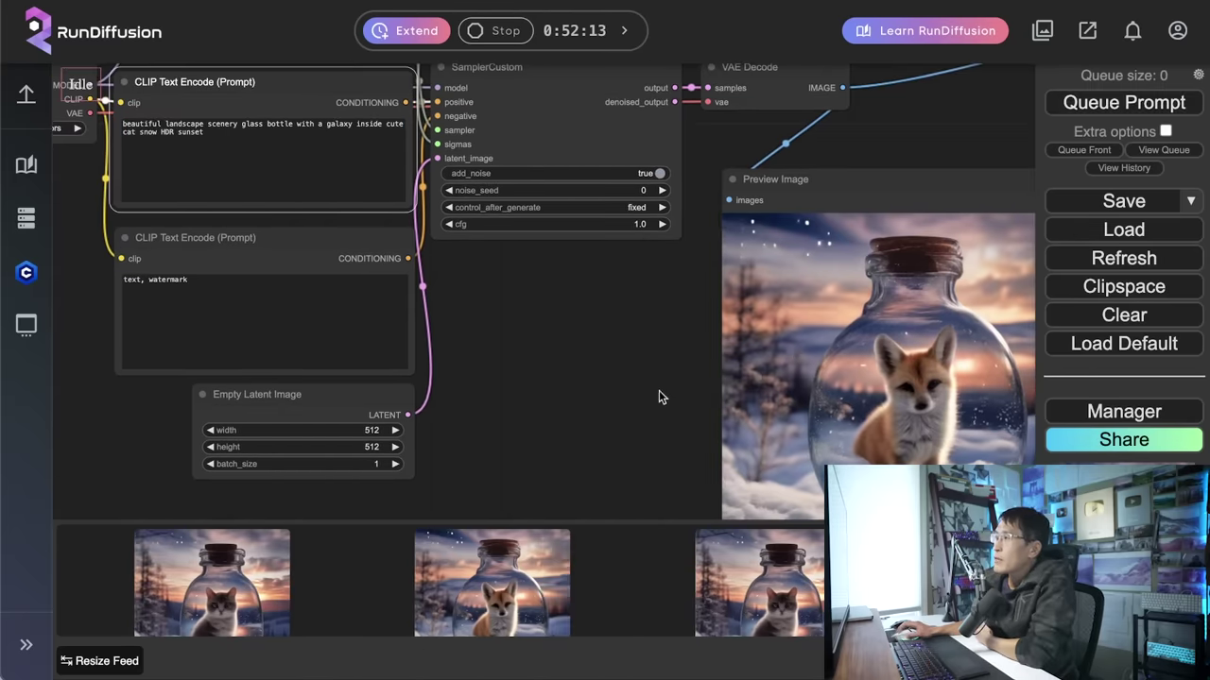
pyautogui.moveTo(599, 394); pyautogui.dragTo(505, 350)
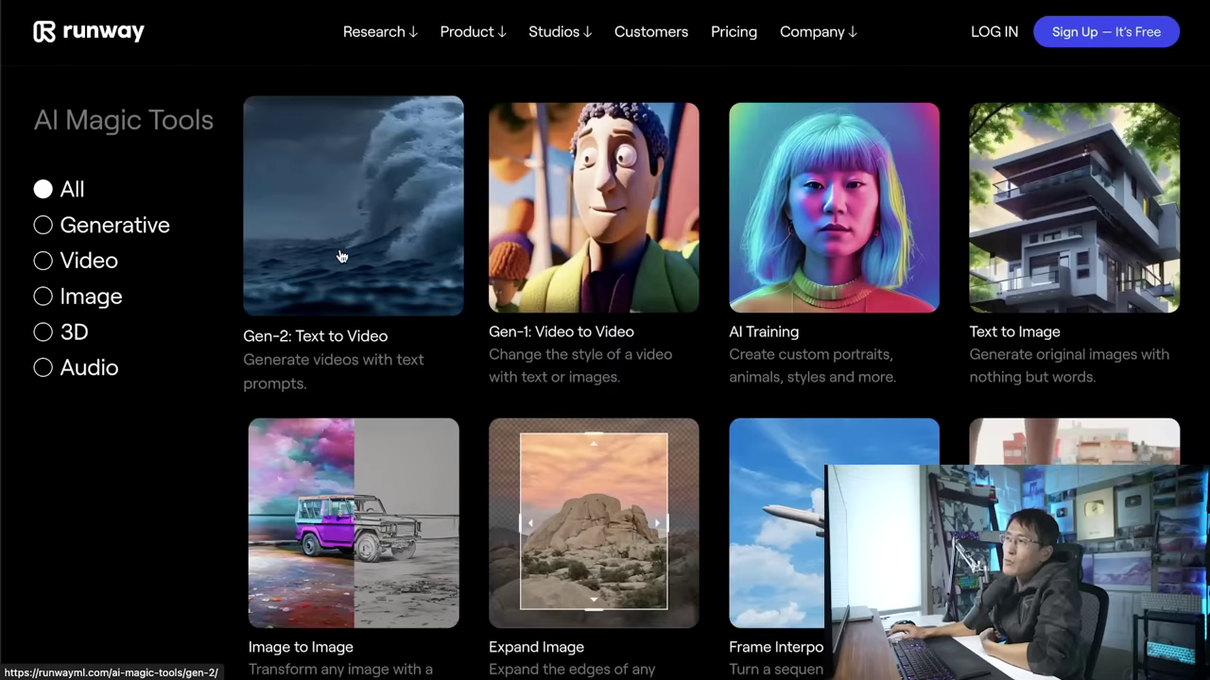
# Scroll through Runway's AI Magic Tools cards, including Gen-2, Expand Image and Backdrop Remix.
pyautogui.scroll(-1, 341, 256)
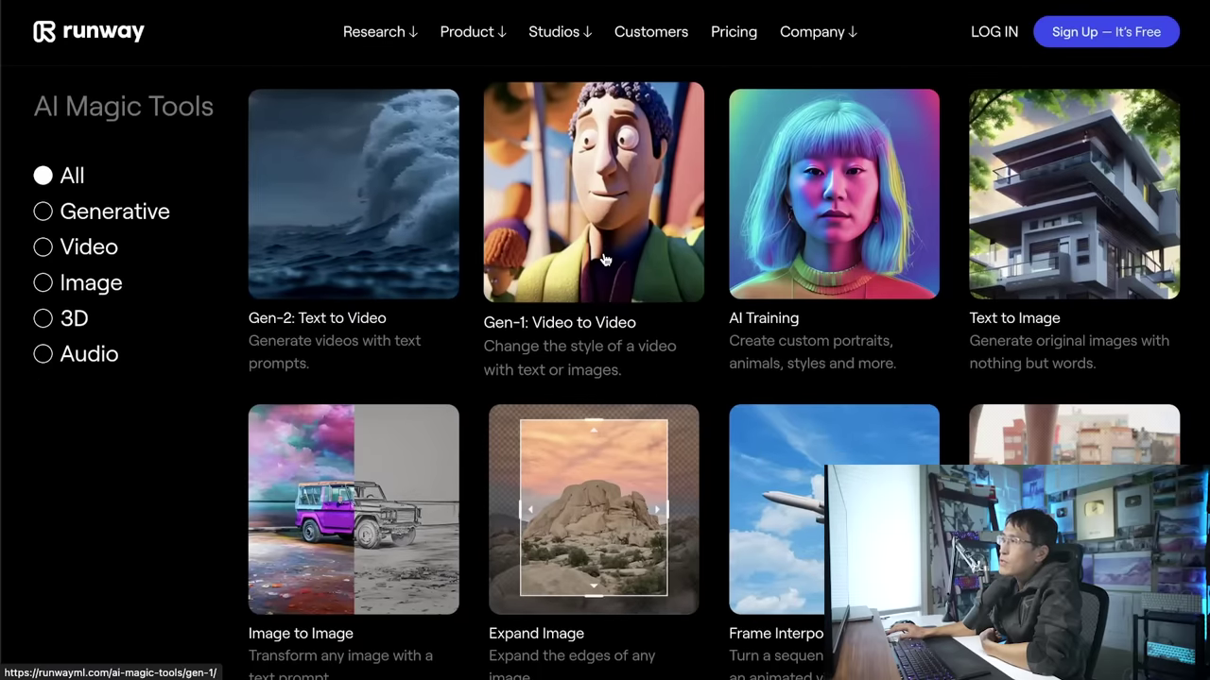
pyautogui.scroll(-3, 588, 258)
pyautogui.scroll(-1, 558, 260)
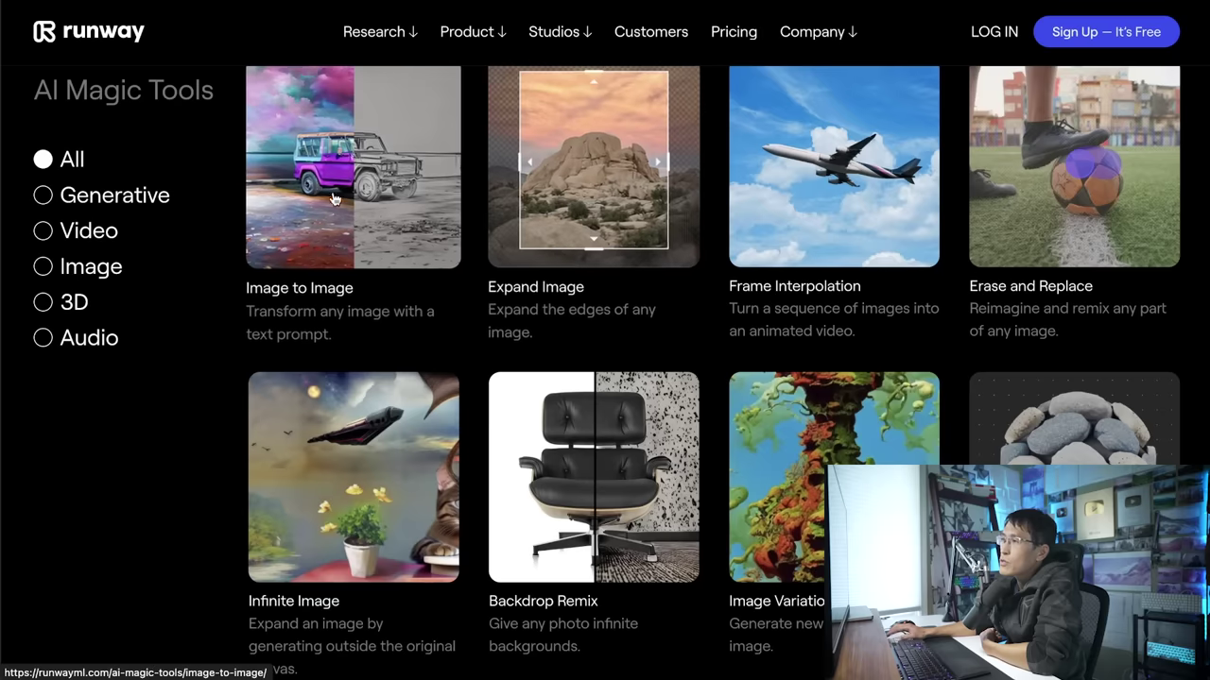
pyautogui.scroll(-8, 560, 215)
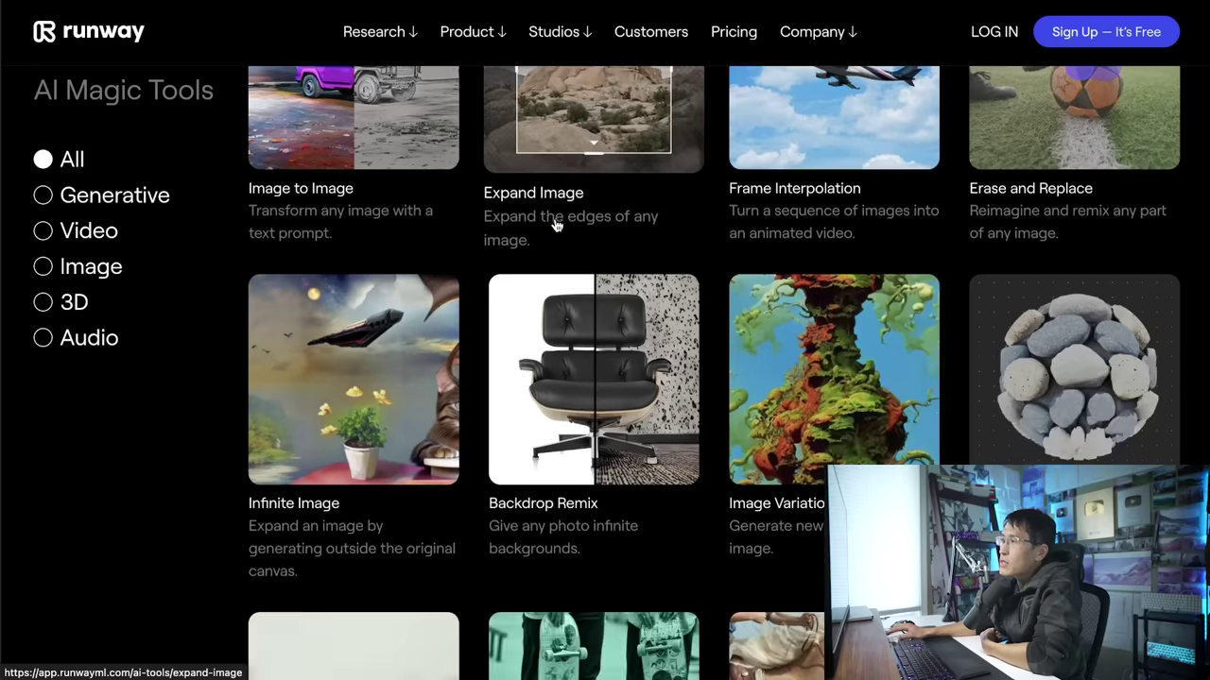